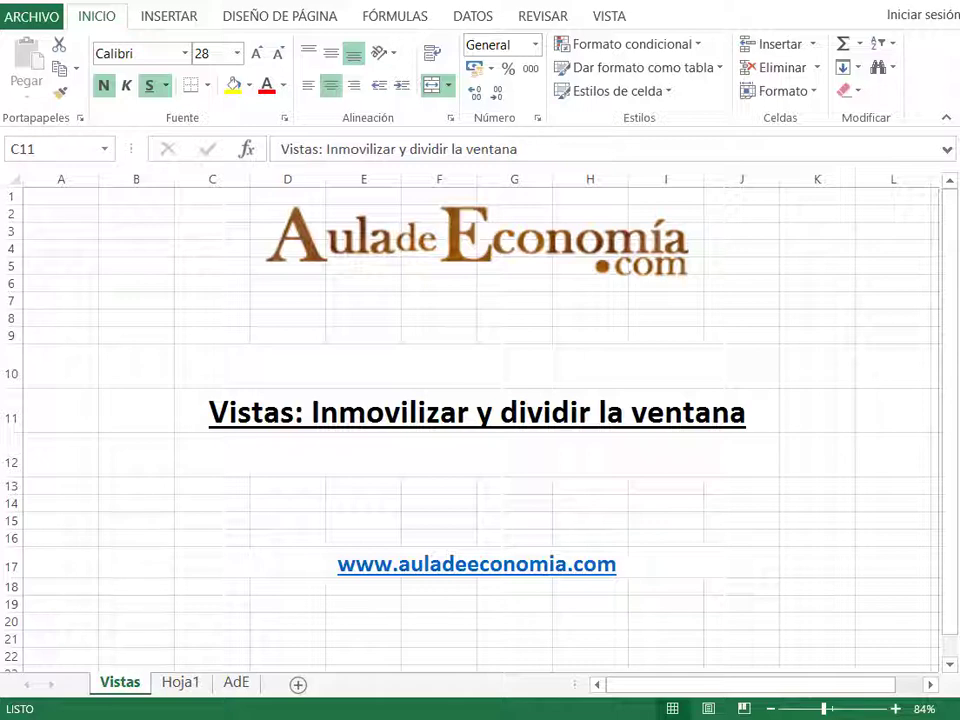
# Switch to the Hoja1 sheet and step across the email, firstname, lastname and city headers
pyautogui.click(183, 683)
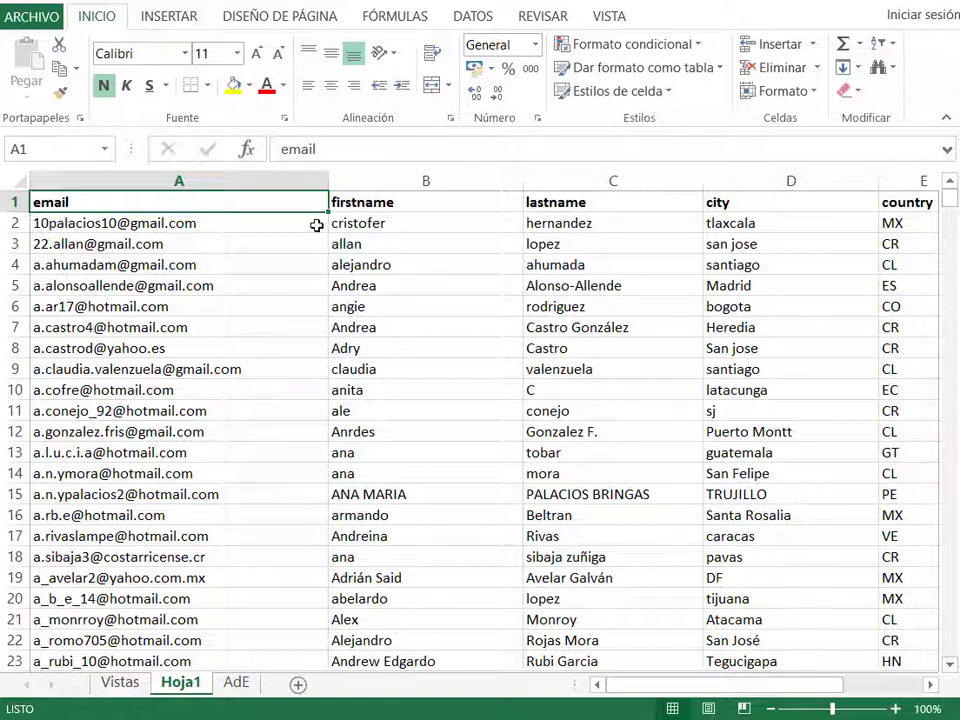
pyautogui.press('Right')
pyautogui.press('Right')
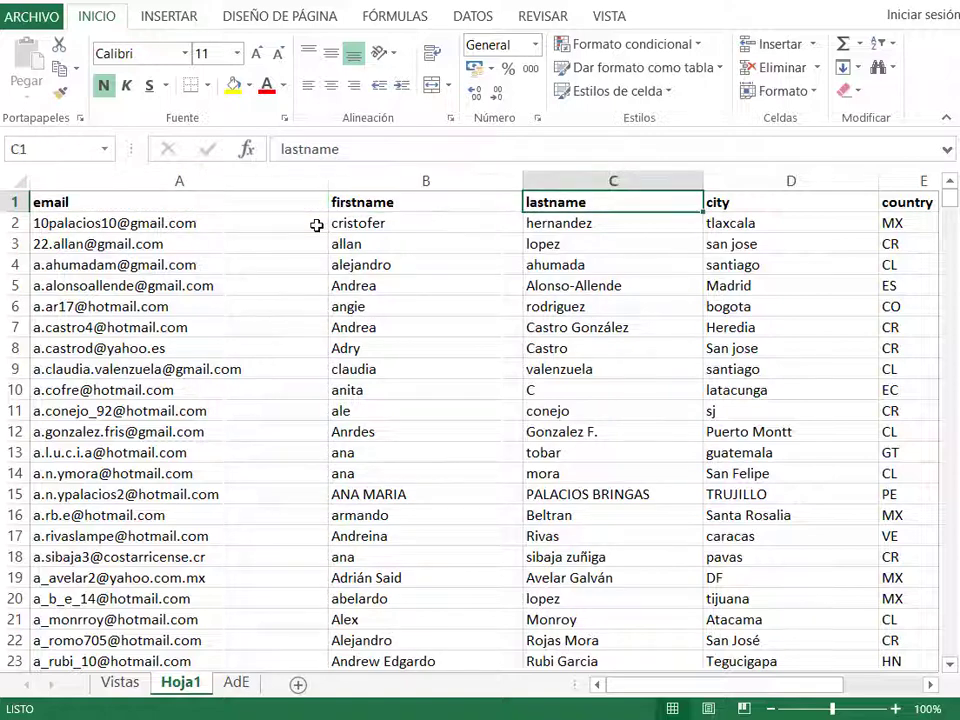
pyautogui.press('Right')
pyautogui.press('Right')
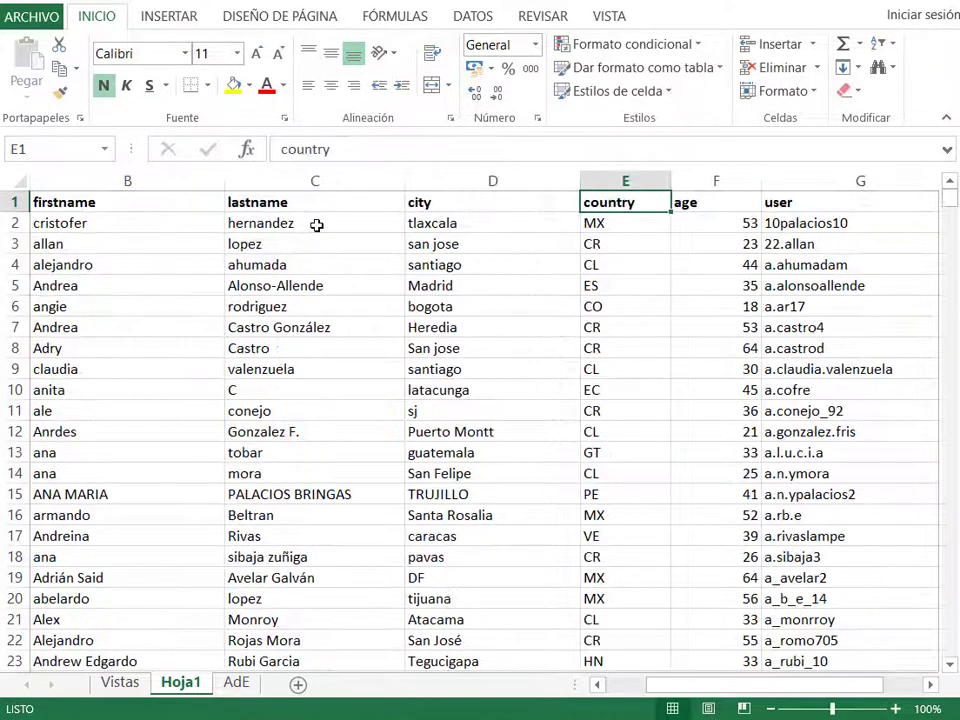
pyautogui.press('Right')
pyautogui.press('Right')
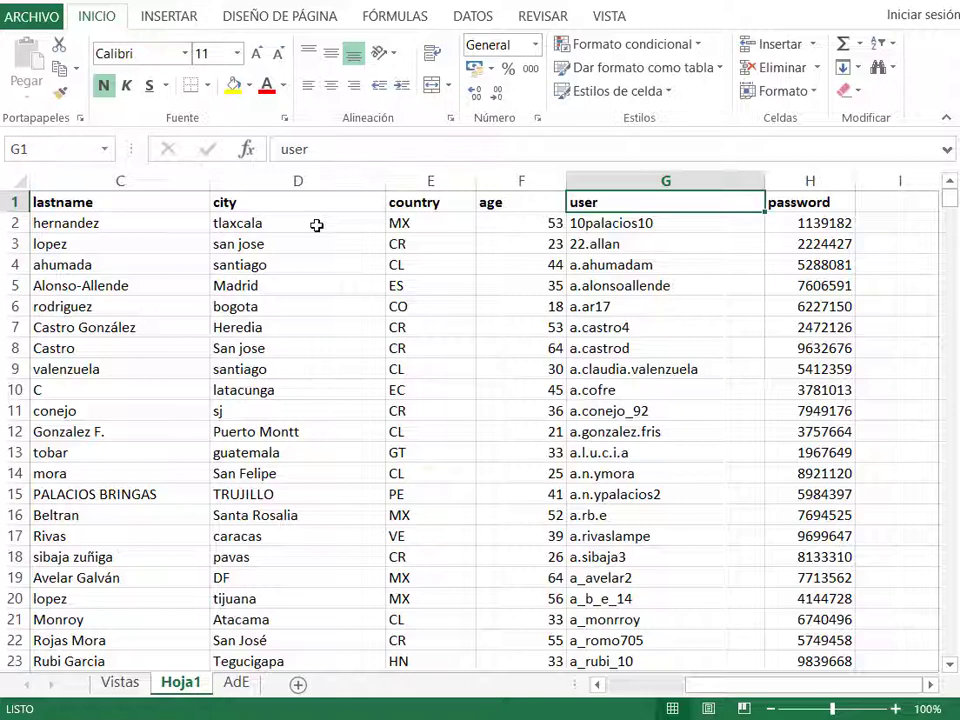
pyautogui.press('Right')
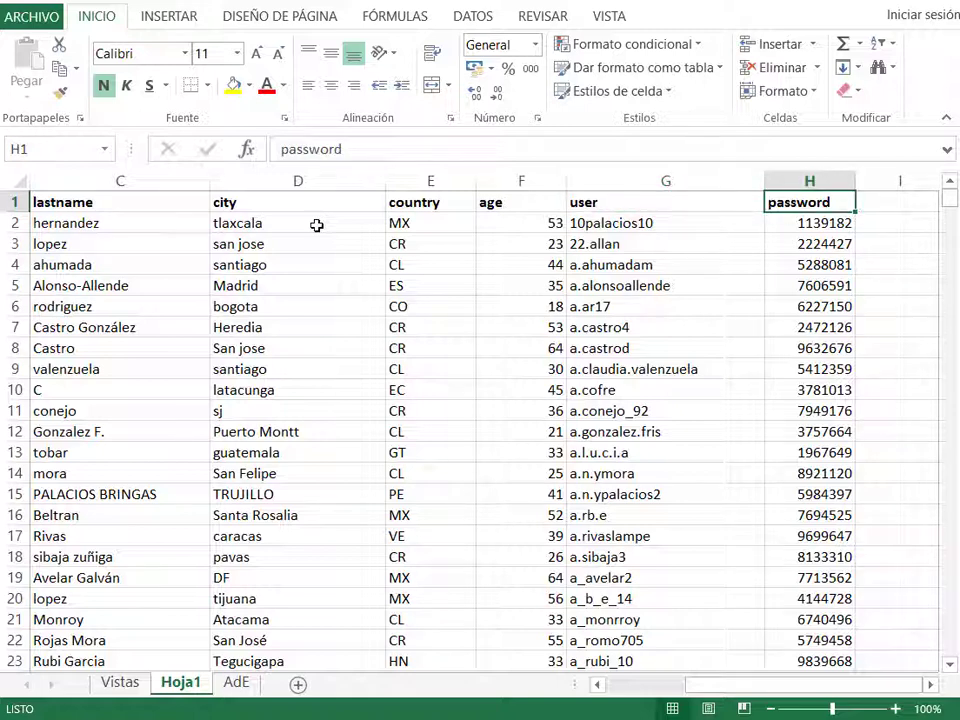
pyautogui.press('Left')
pyautogui.press('Left')
pyautogui.press('Left')
pyautogui.press('Left')
pyautogui.press('Left')
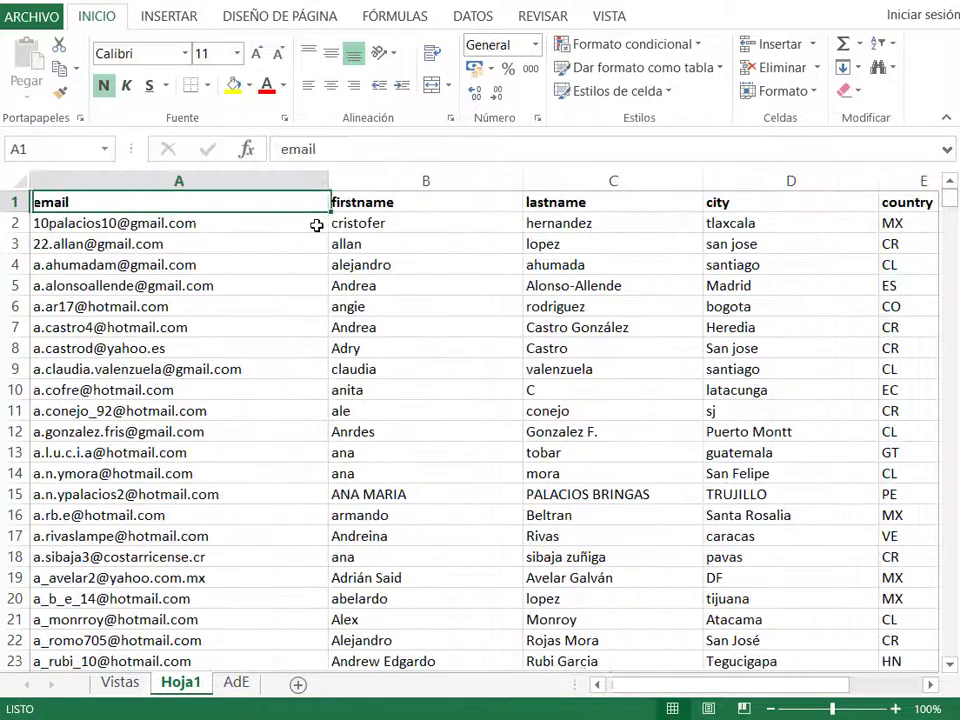
# Page down the email column to the last record at row 4998, then return to the top
pyautogui.press('Down')
pyautogui.press('Down')
pyautogui.press('Down')
pyautogui.press('Down')
pyautogui.press('Down')
pyautogui.press('Down')
pyautogui.press('Down')
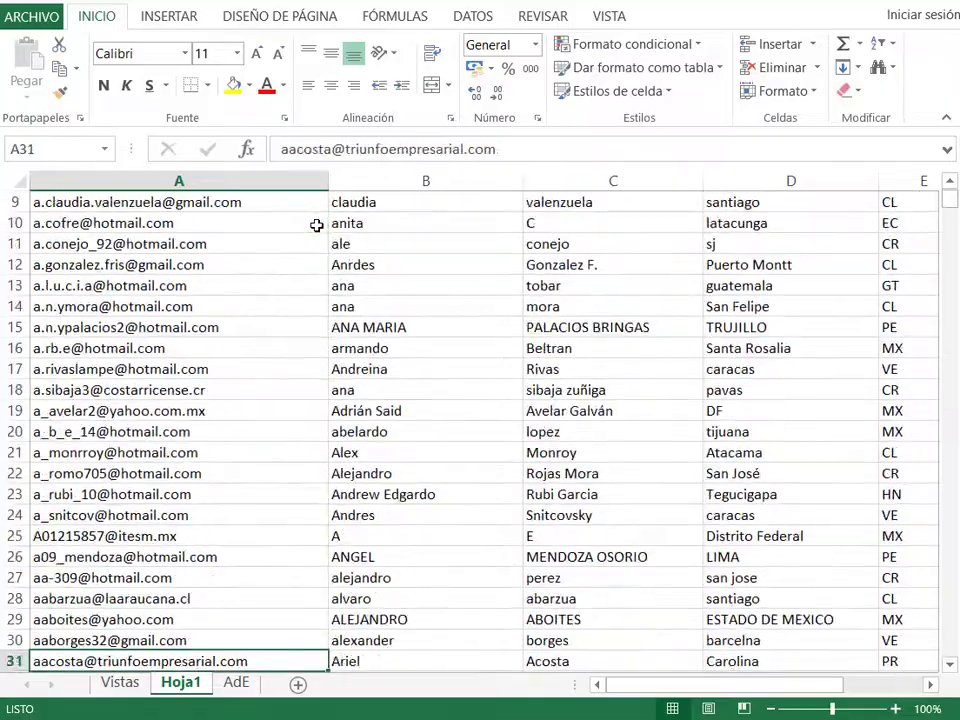
pyautogui.press('Down')
pyautogui.press('Down')
pyautogui.press('Down')
pyautogui.press('Down')
pyautogui.press('Down')
pyautogui.press('Down')
pyautogui.press('pagedown')
pyautogui.press('pagedown')
pyautogui.press('pagedown')
pyautogui.press('pagedown')
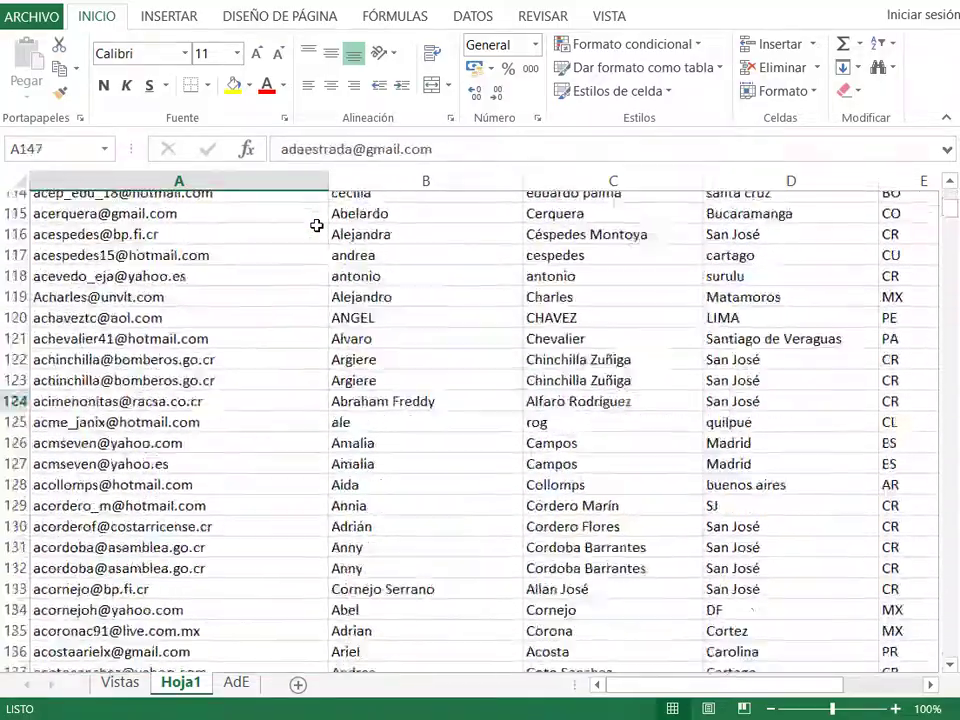
pyautogui.press('pagedown')
pyautogui.press('pagedown')
pyautogui.press('pagedown')
pyautogui.press('pagedown')
pyautogui.press('pagedown')
pyautogui.press('pagedown')
pyautogui.press('pagedown')
pyautogui.press('pagedown')
pyautogui.press('pagedown')
pyautogui.press('pagedown')
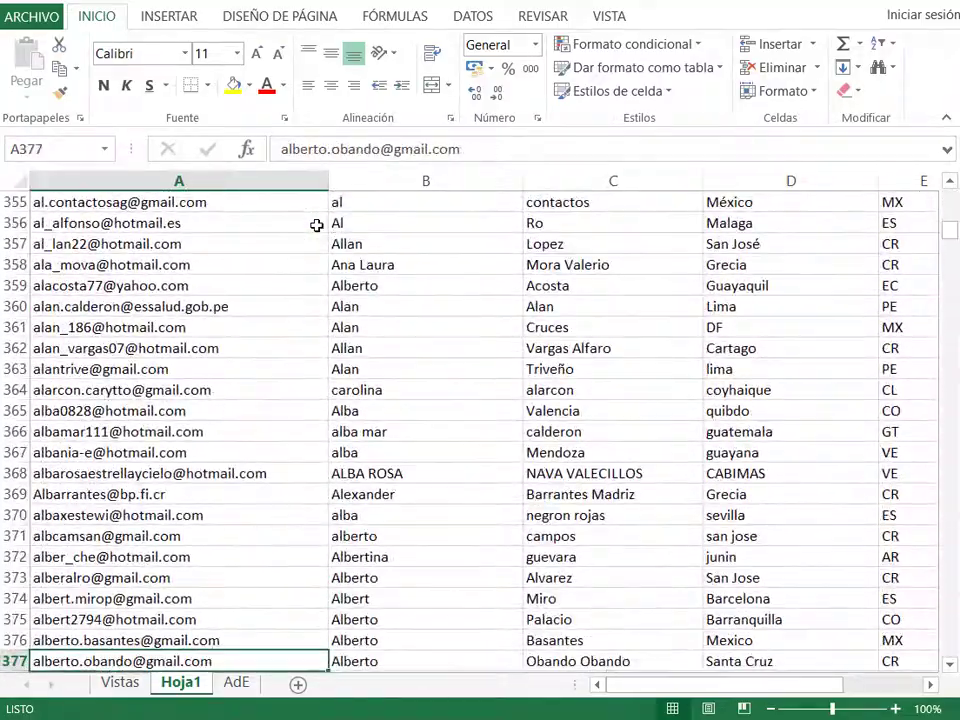
pyautogui.press('End')
pyautogui.press('Down')
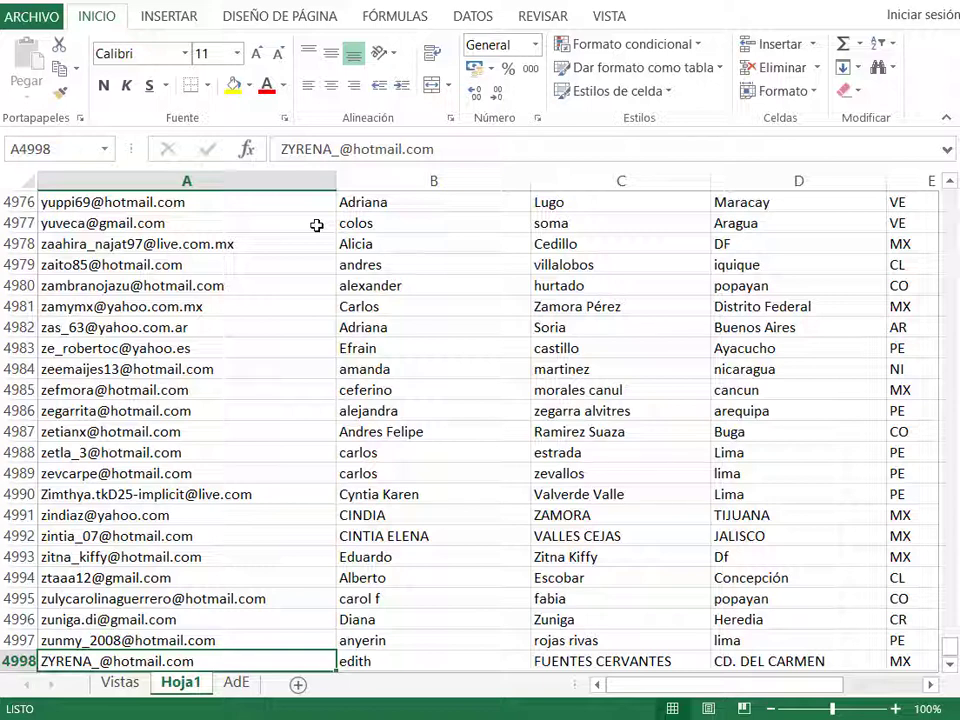
pyautogui.press('Up')
pyautogui.press('Up')
pyautogui.press('Up')
pyautogui.press('Up')
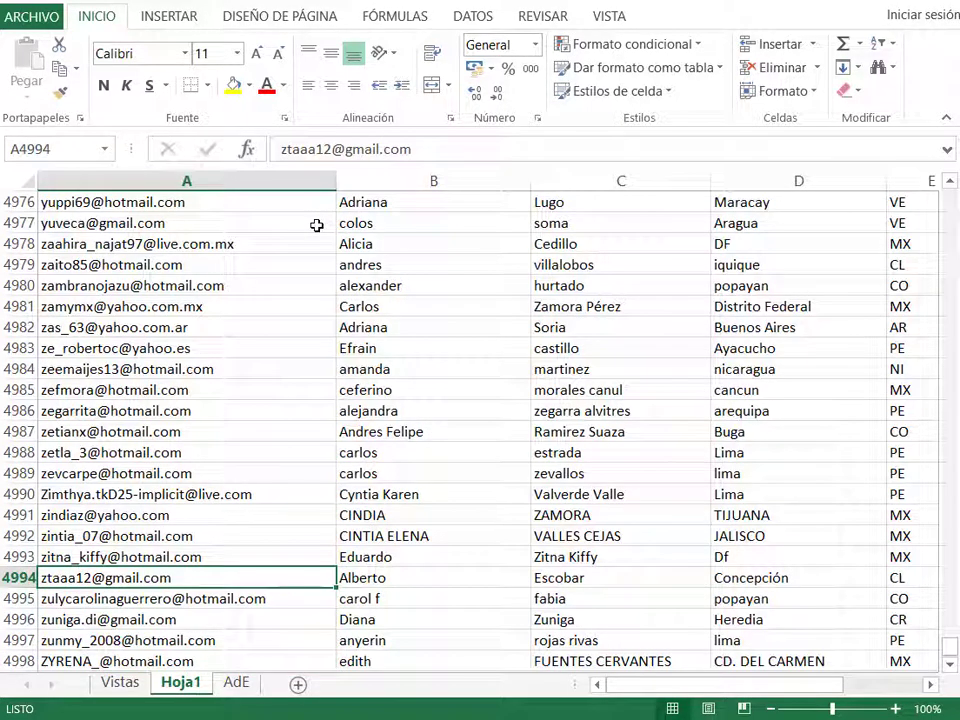
pyautogui.press('End')
pyautogui.press('Up')
pyautogui.press('Down')
pyautogui.press('Down')
# Move across row 10 and back, then further down the email column
pyautogui.press('Down')
pyautogui.press('Down')
pyautogui.press('Down')
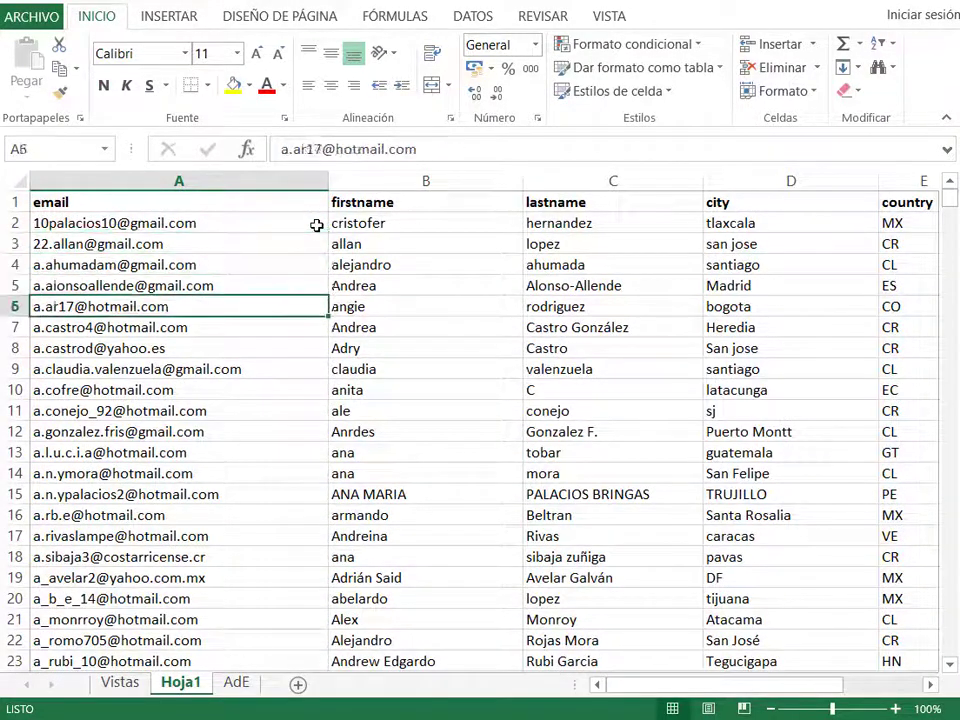
pyautogui.press('Down')
pyautogui.press('Down')
pyautogui.press('Down')
pyautogui.press('Down')
pyautogui.press('Right')
pyautogui.press('Right')
pyautogui.press('Right')
pyautogui.press('Right')
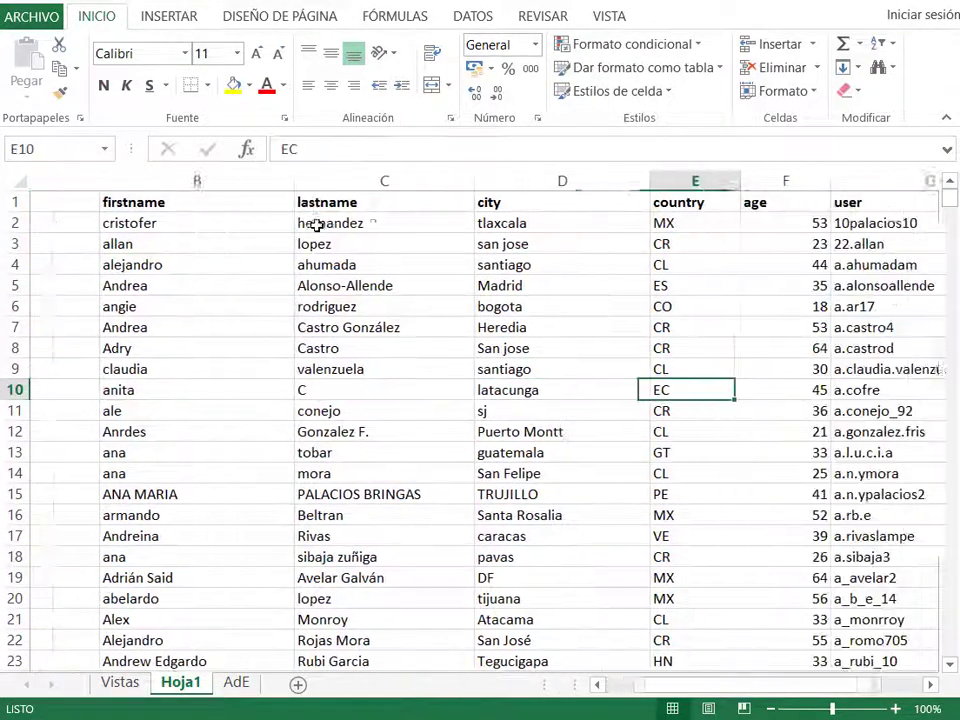
pyautogui.press('Right')
pyautogui.press('Right')
pyautogui.press('Left')
pyautogui.press('Left')
pyautogui.press('Left')
pyautogui.press('Left')
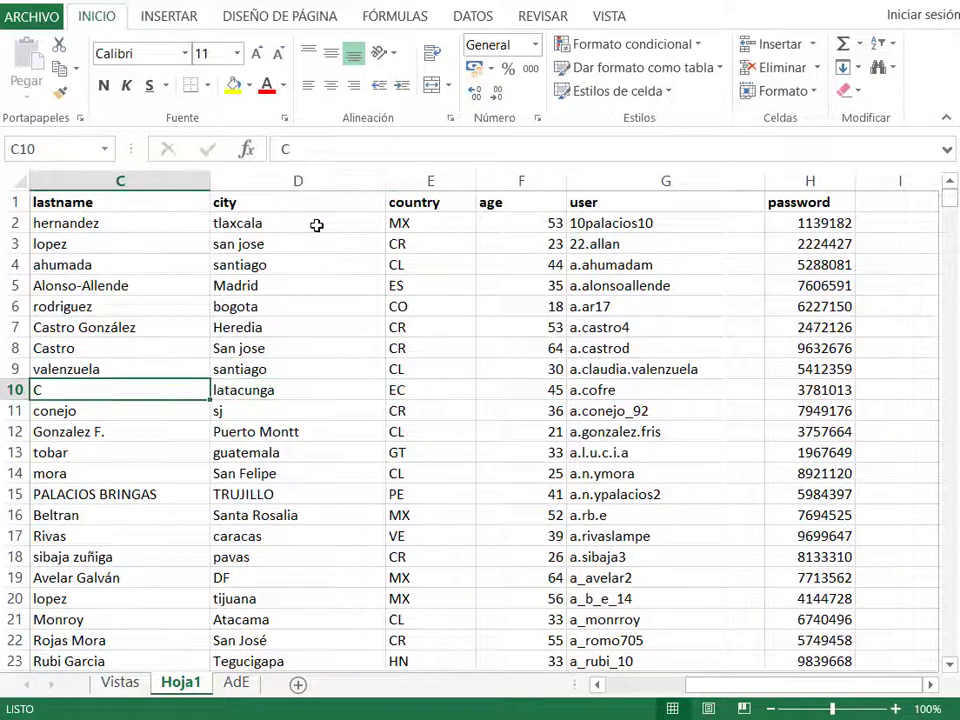
pyautogui.press('Left')
pyautogui.press('Left')
pyautogui.press('Down')
pyautogui.press('Down')
pyautogui.press('Down')
pyautogui.press('Down')
pyautogui.press('Down')
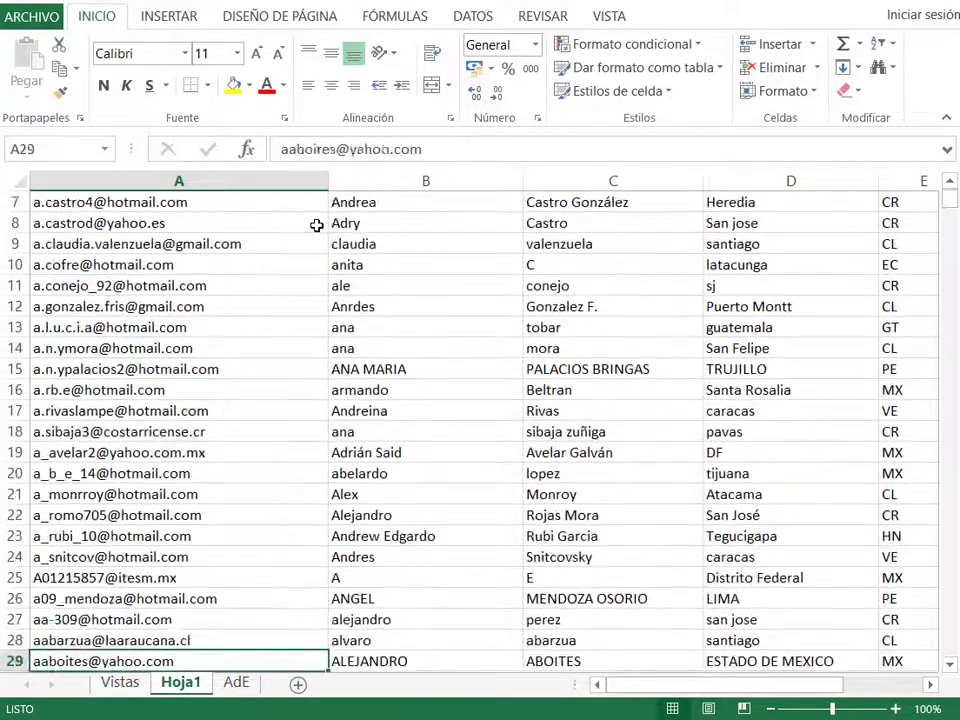
pyautogui.press('Down')
pyautogui.press('Down')
pyautogui.press('Down')
pyautogui.press('Down')
pyautogui.press('Down')
pyautogui.press('Down')
pyautogui.press('Down')
pyautogui.press('Down')
pyautogui.press('Down')
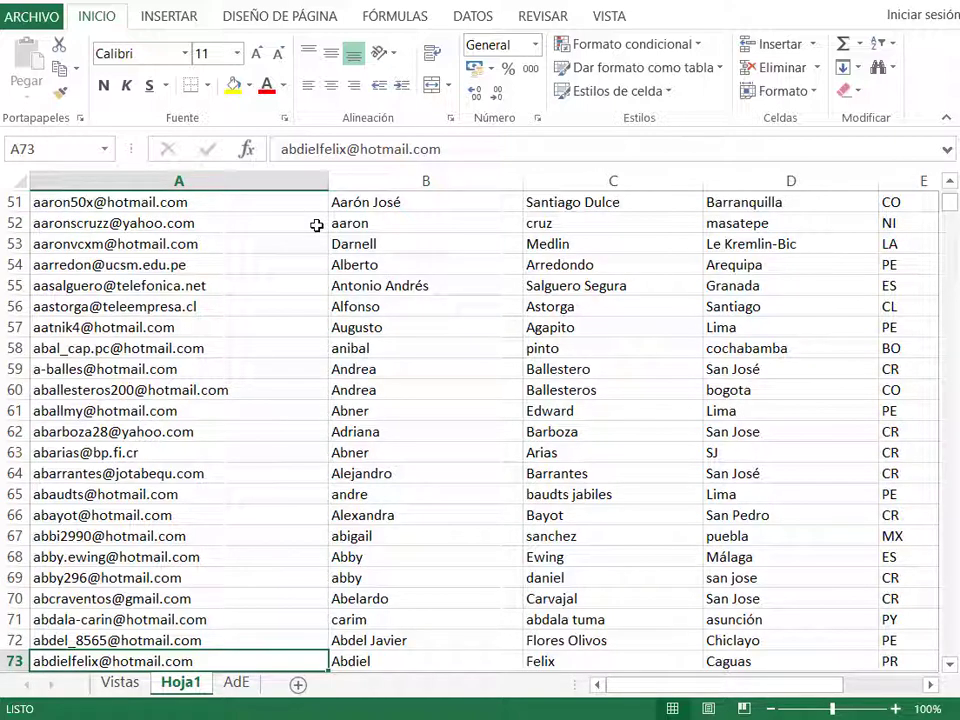
# Cross row 73 to the user column, then jump below the data to Cantidad de usuario (4997)
pyautogui.press('Right')
pyautogui.press('Right')
pyautogui.press('Right')
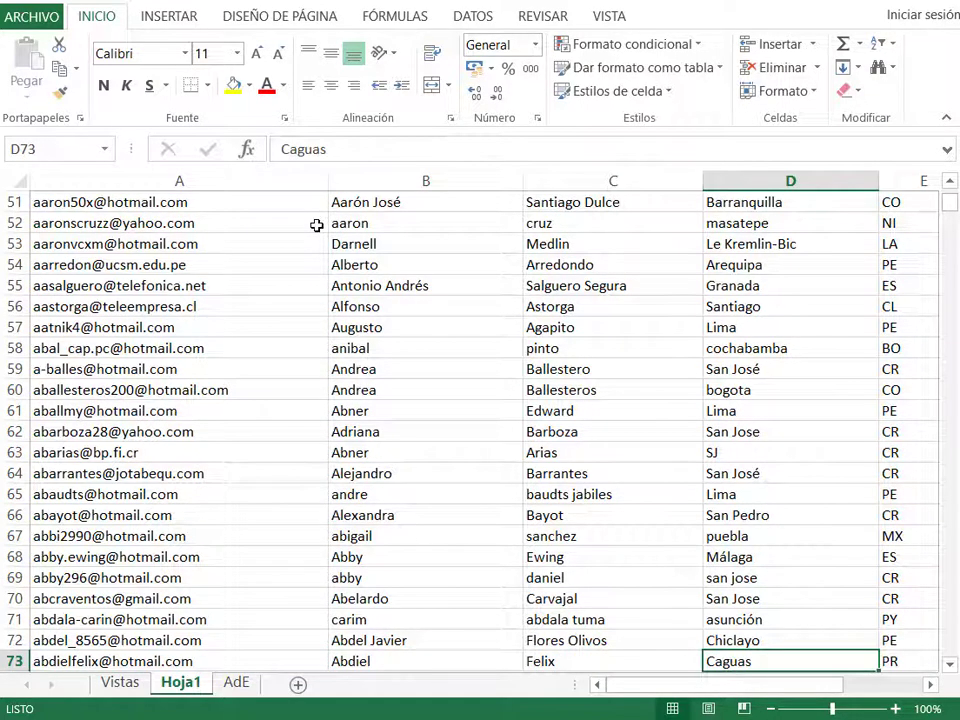
pyautogui.press('Right')
pyautogui.press('Right')
pyautogui.press('Right')
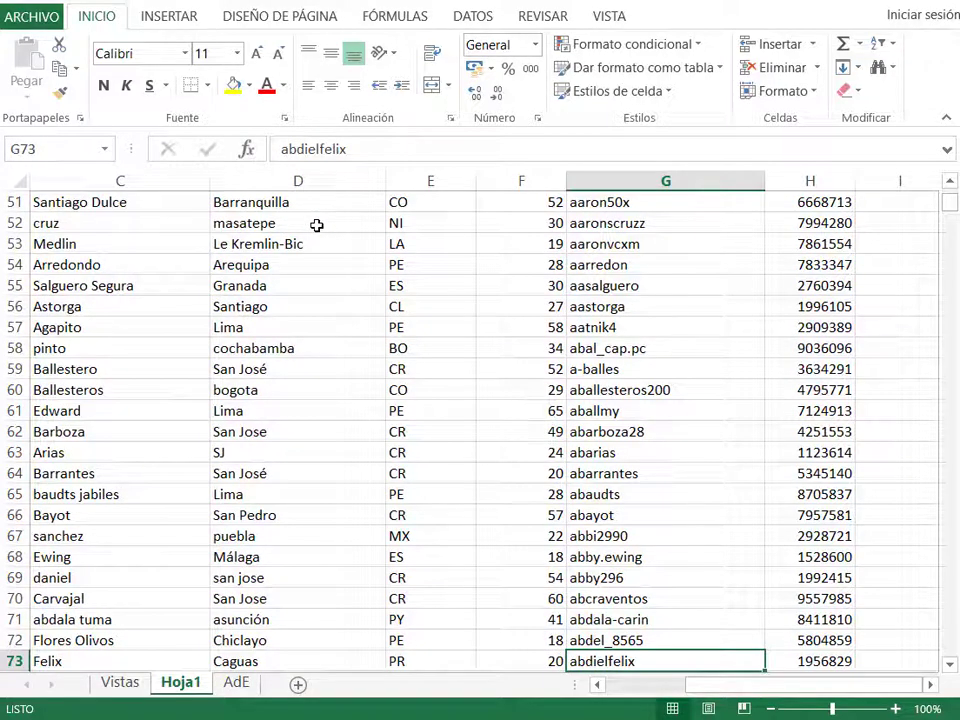
pyautogui.press('Down')
pyautogui.press('Down')
pyautogui.press('Down')
pyautogui.press('Down')
pyautogui.press('Left')
pyautogui.press('Left')
pyautogui.press('Left')
pyautogui.press('Left')
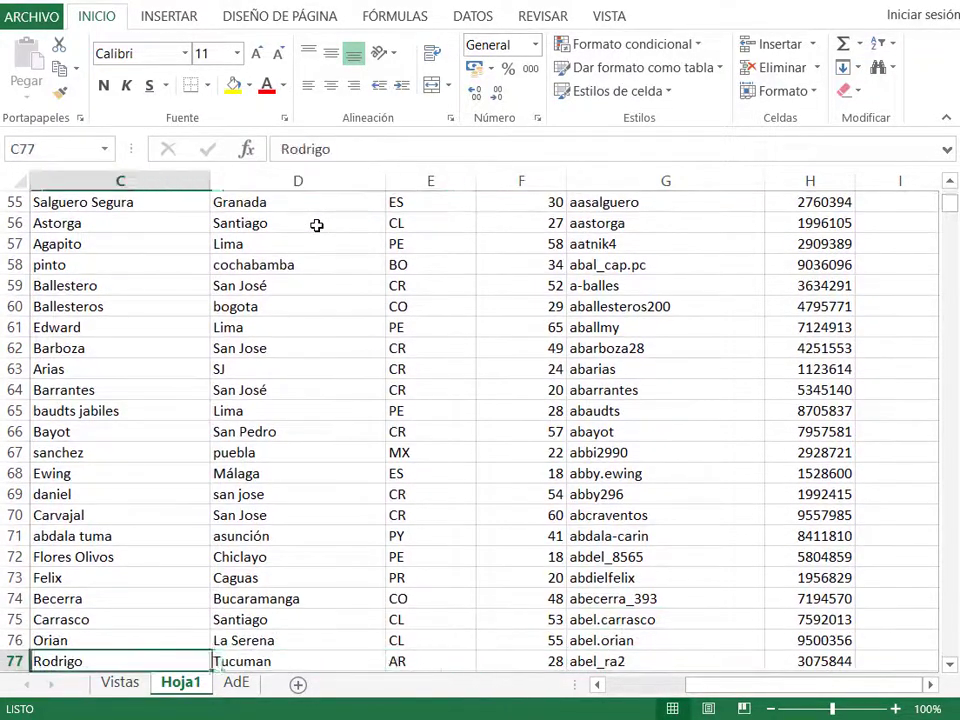
pyautogui.press('Left')
pyautogui.press('Left')
pyautogui.press('Down')
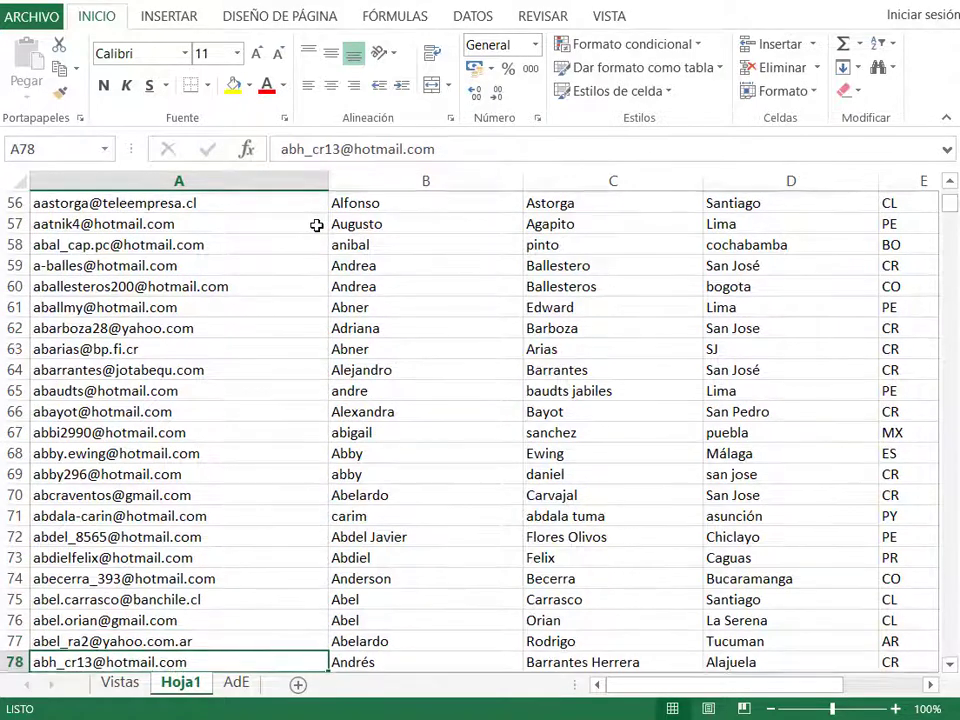
pyautogui.press('Down')
pyautogui.press('Down')
pyautogui.press('Down')
pyautogui.press('Down')
pyautogui.press('Down')
pyautogui.press('Down')
pyautogui.press('End')
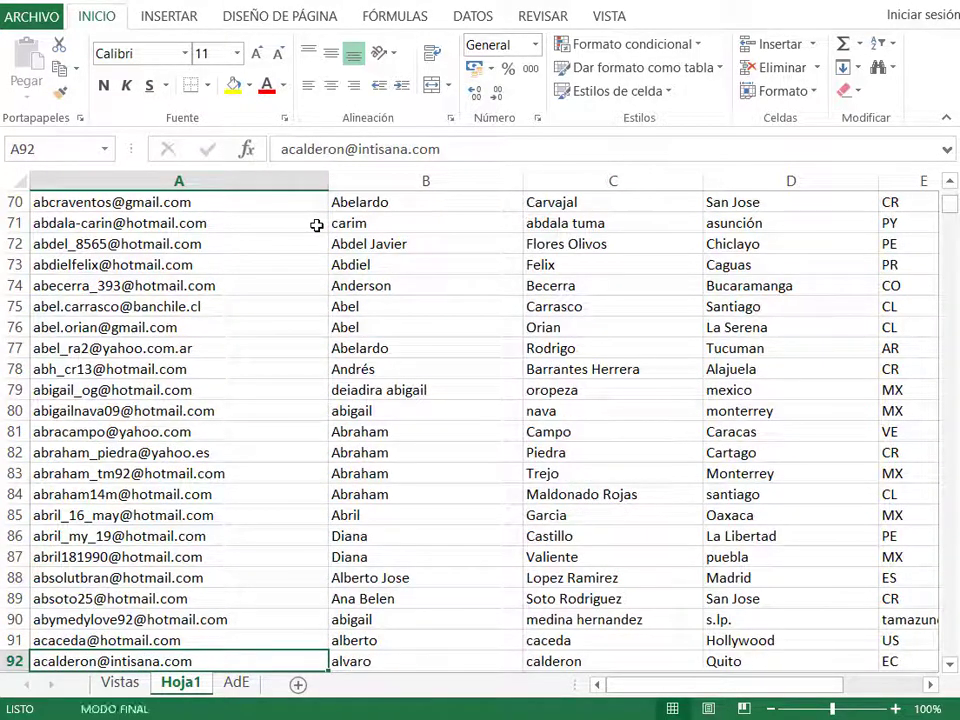
pyautogui.press('Down')
pyautogui.press('Down')
pyautogui.press('Down')
pyautogui.press('Down')
pyautogui.press('Down')
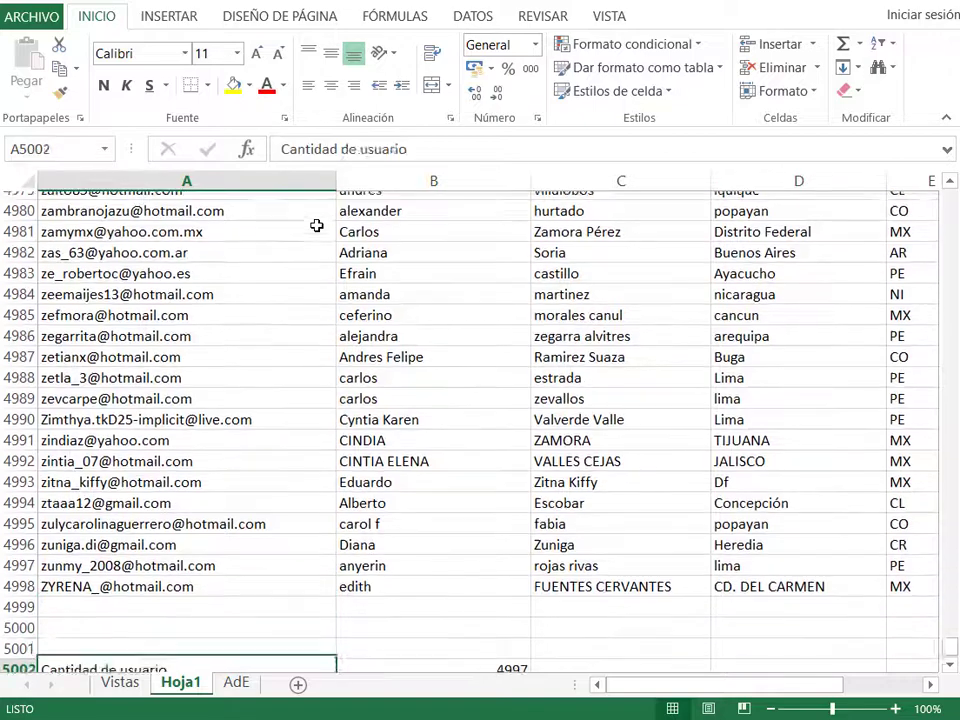
pyautogui.press('Down')
pyautogui.press('Down')
pyautogui.press('Down')
pyautogui.press('Down')
pyautogui.press('Down')
pyautogui.press('Down')
pyautogui.press('Down')
pyautogui.press('Down')
pyautogui.press('Down')
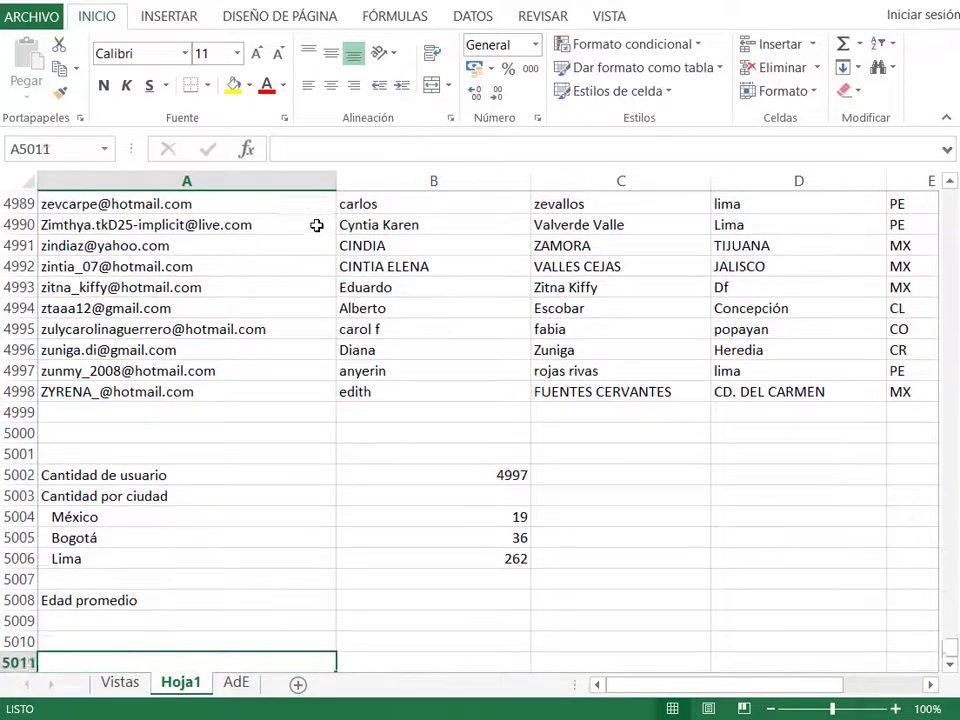
# Inspect the summary formulas for the user count, México, Bogotá, Lima and Edad promedio
pyautogui.press('Up')
pyautogui.press('Up')
pyautogui.press('Up')
pyautogui.press('Up')
pyautogui.press('Up')
pyautogui.press('Up')
pyautogui.press('Up')
pyautogui.press('Up')
pyautogui.press('Up')
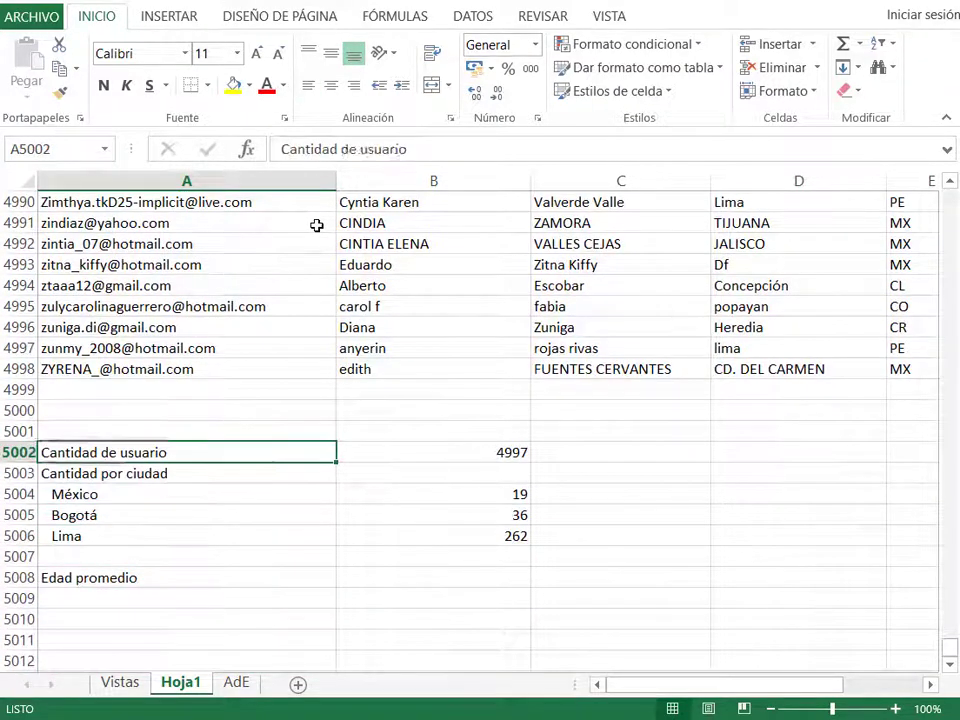
pyautogui.press('Right')
pyautogui.press('Down')
pyautogui.press('Down')
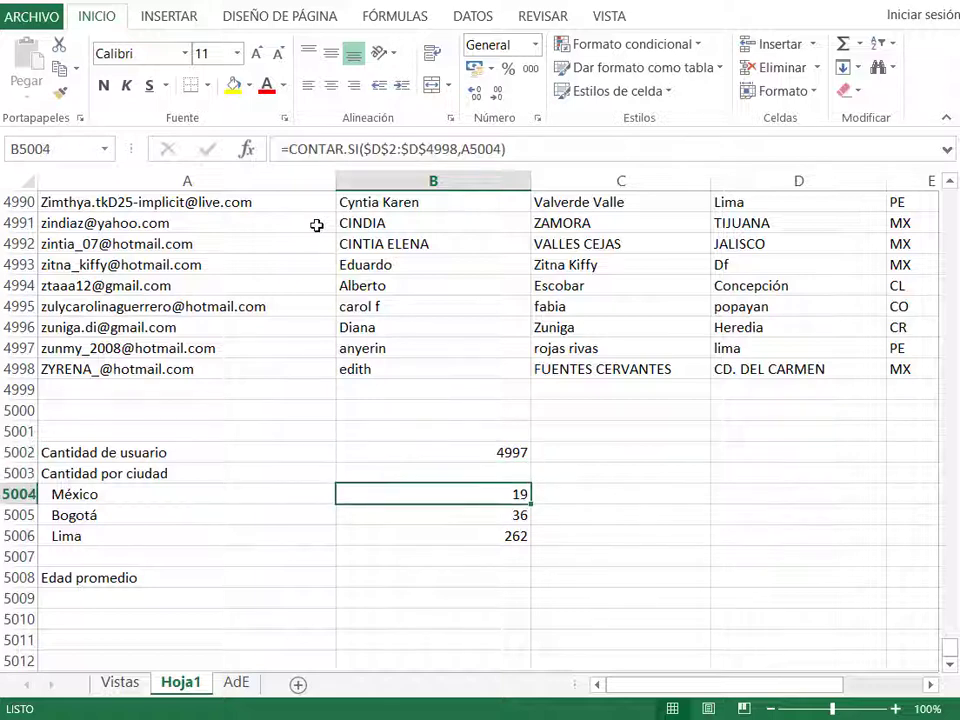
pyautogui.press('Down')
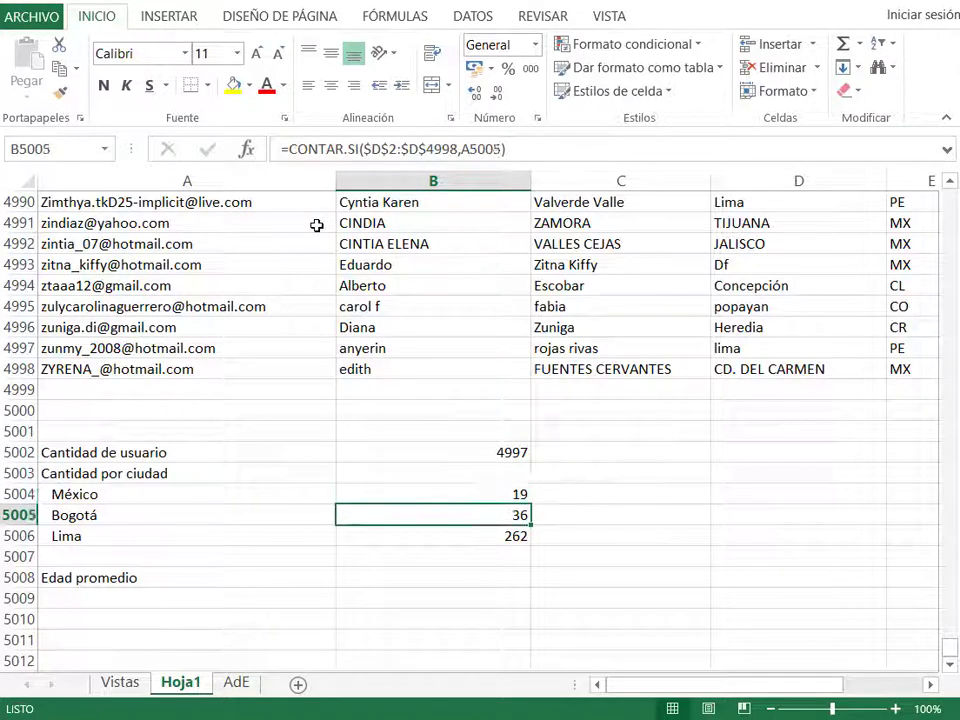
pyautogui.press('Down')
pyautogui.press('Down')
pyautogui.press('Down')
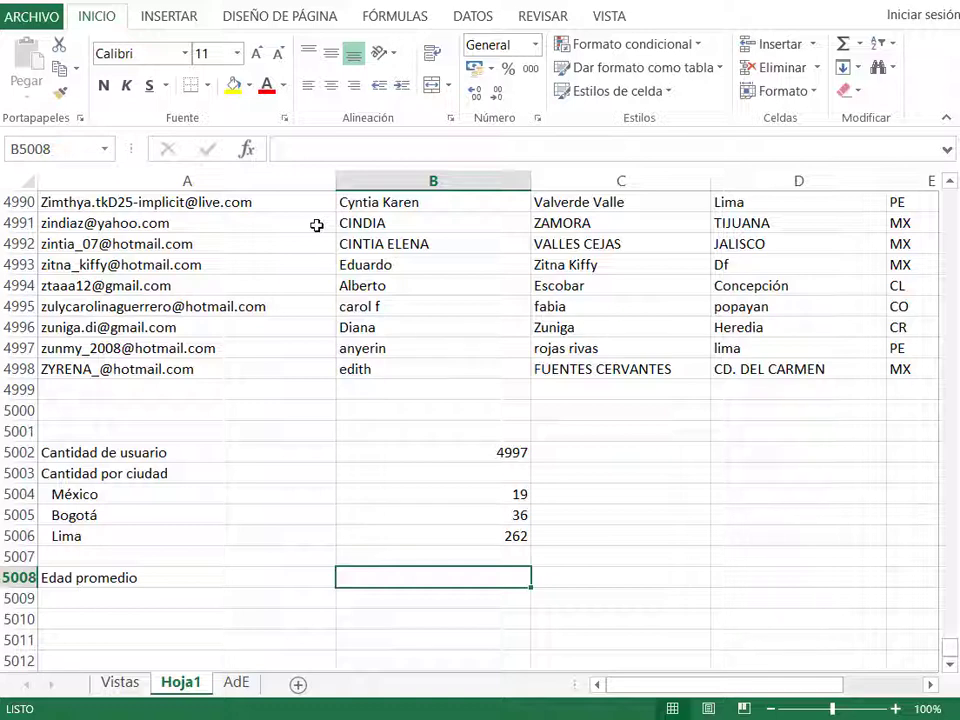
pyautogui.press('Down')
pyautogui.press('Left')
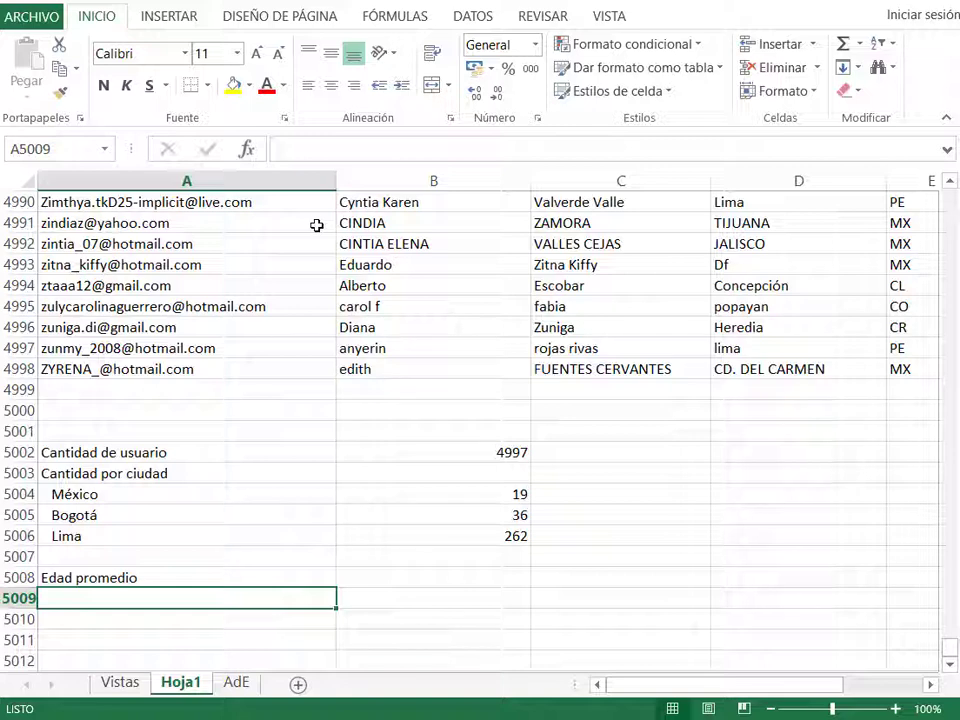
pyautogui.press('Right')
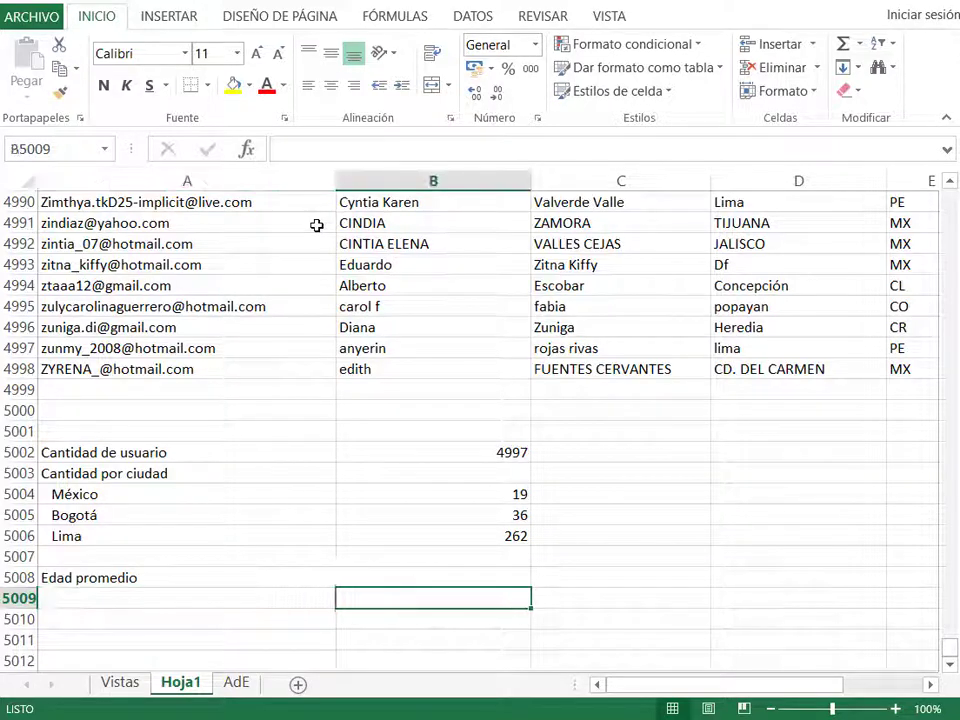
pyautogui.press('Up')
pyautogui.press('Up')
pyautogui.press('Up')
pyautogui.press('Left')
# Move up into the user table and jump back to its first row
pyautogui.press('Up')
pyautogui.press('Up')
pyautogui.press('Up')
pyautogui.press('Up')
pyautogui.press('Up')
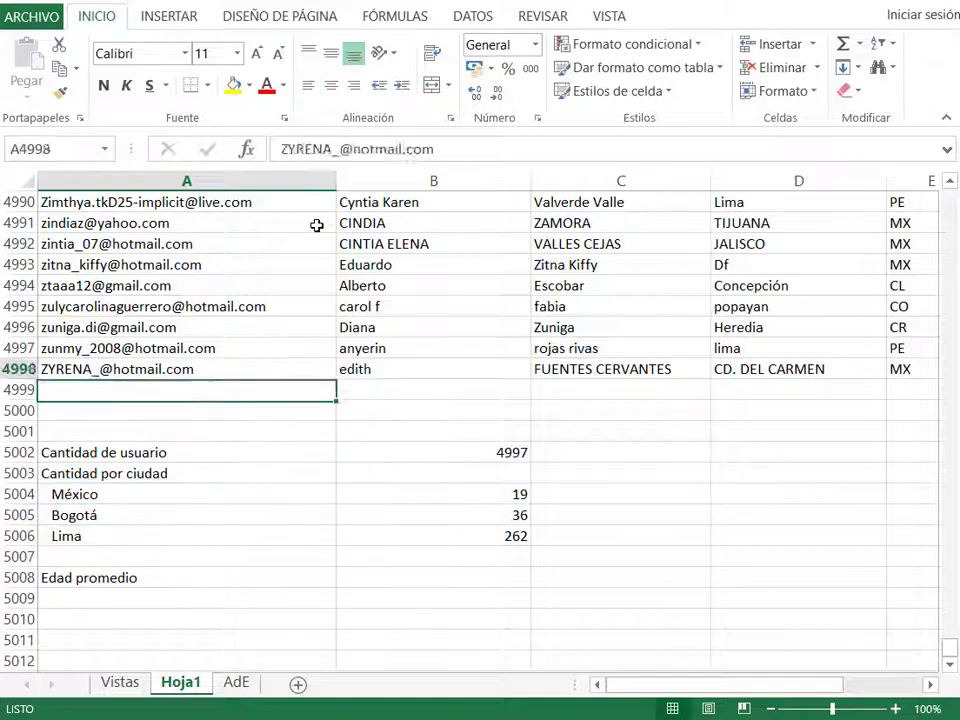
pyautogui.press('Up')
pyautogui.press('Up')
pyautogui.press('Up')
pyautogui.press('Up')
pyautogui.press('Up')
pyautogui.press('Up')
pyautogui.press('Up')
pyautogui.press('Up')
pyautogui.press('Up')
pyautogui.press('Up')
pyautogui.press('Up')
pyautogui.press('Up')
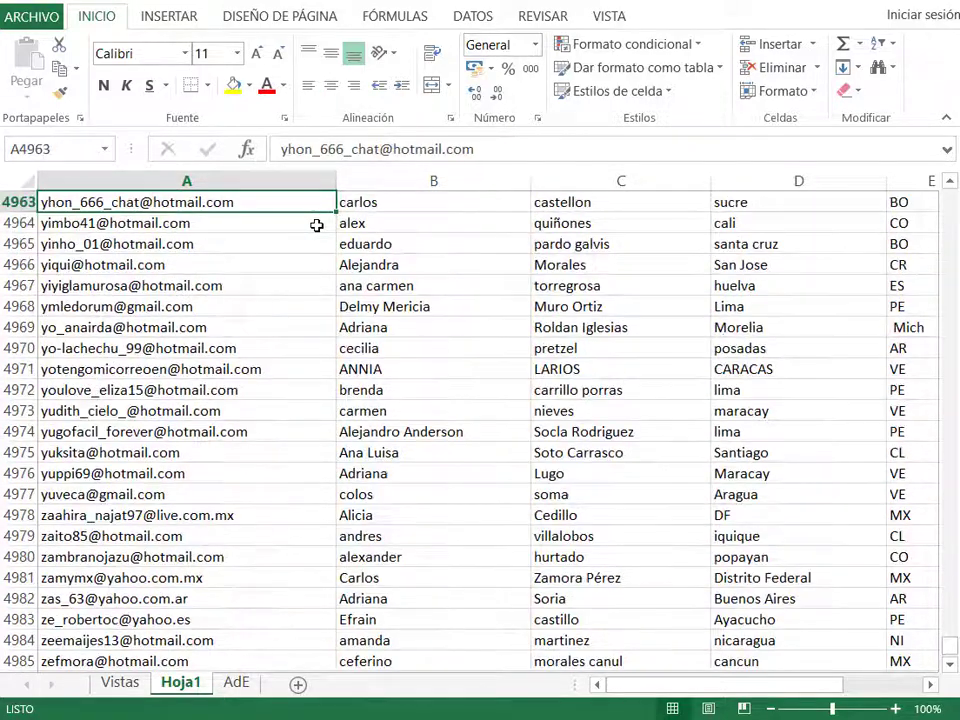
pyautogui.press('Up')
pyautogui.press('Up')
pyautogui.press('Up')
pyautogui.press('Up')
pyautogui.press('Up')
pyautogui.press('Up')
pyautogui.press('Up')
pyautogui.press('Up')
pyautogui.press('Up')
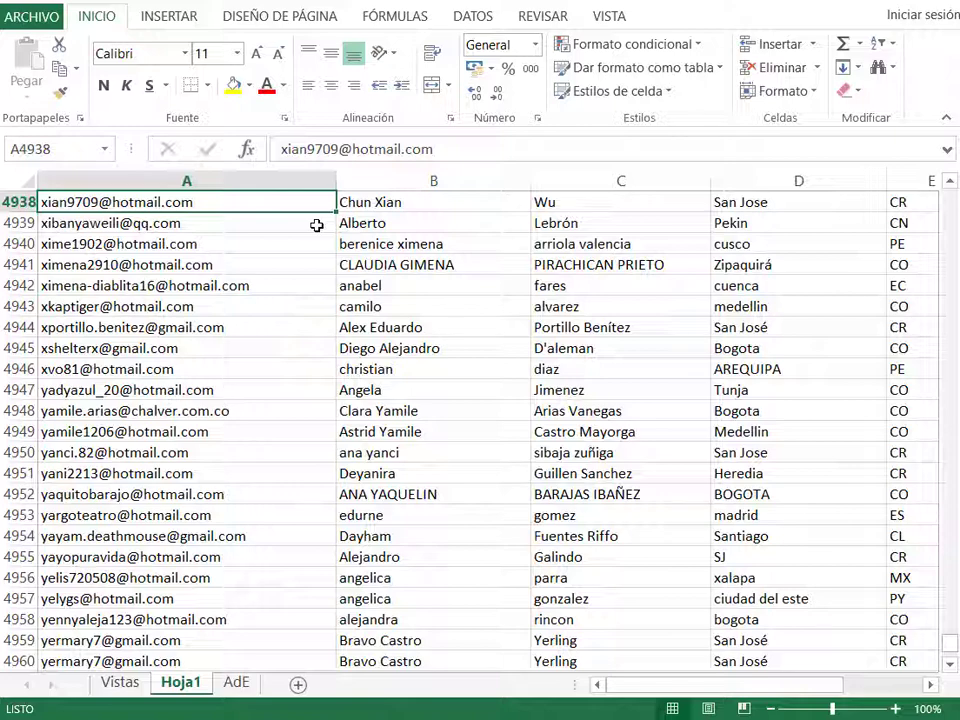
pyautogui.press('End')
pyautogui.press('Up')
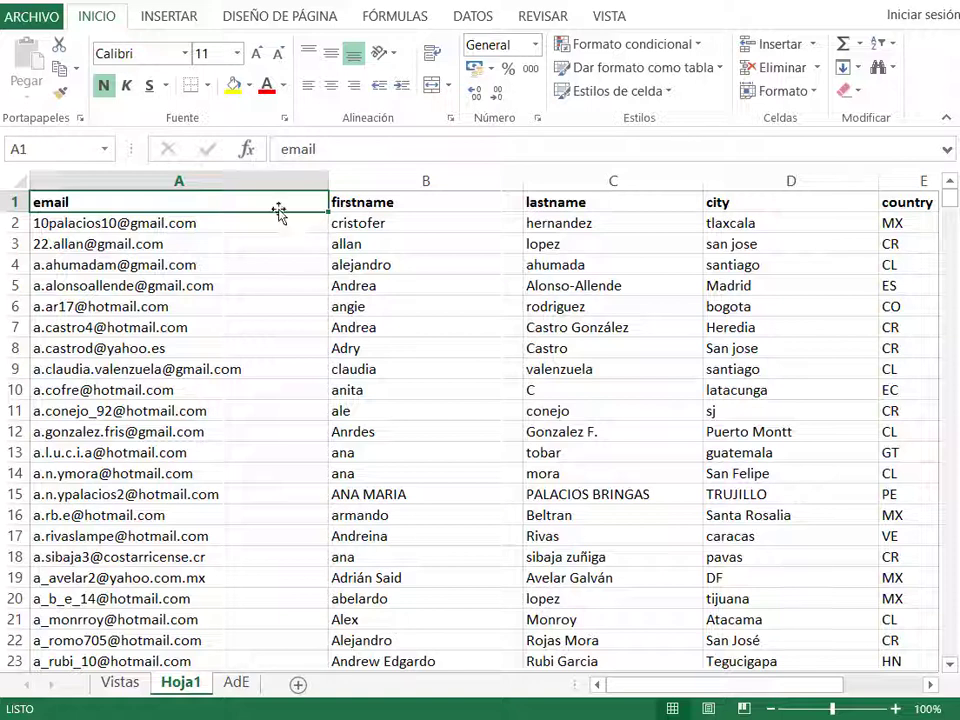
# Freeze the top header row with VISTA > Inmovilizar > Inmovilizar fila superior
pyautogui.click(612, 18)
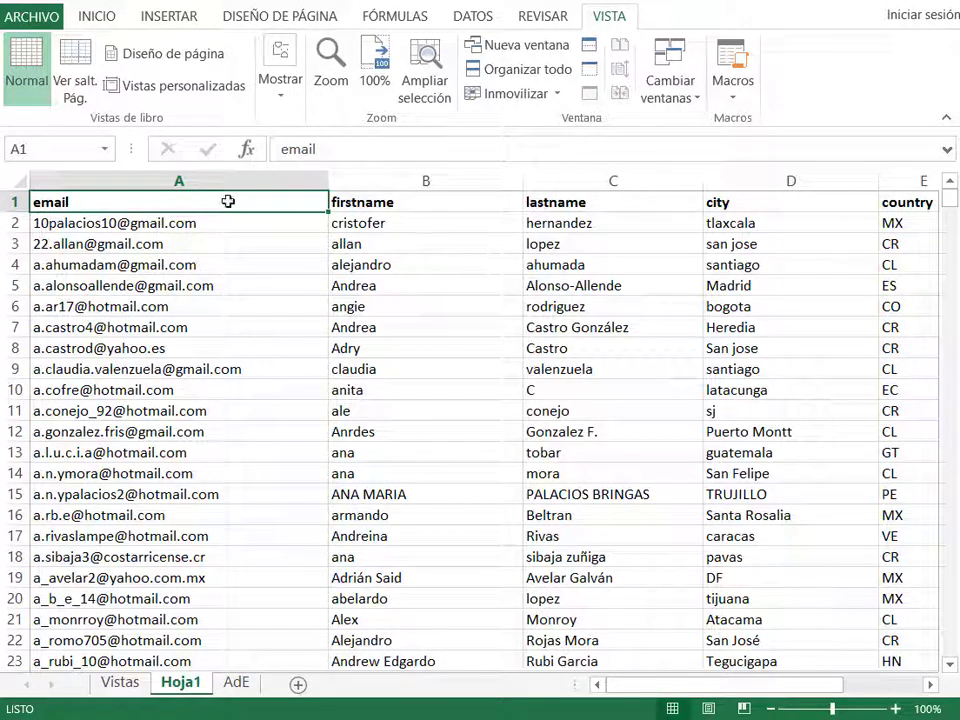
pyautogui.click(556, 98)
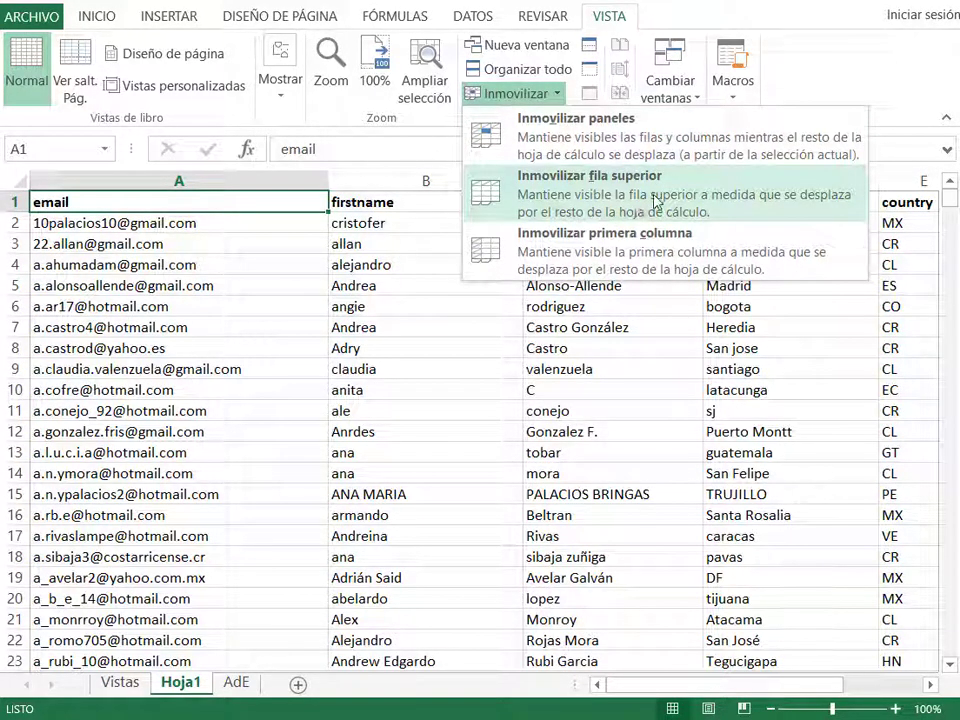
pyautogui.click(622, 203)
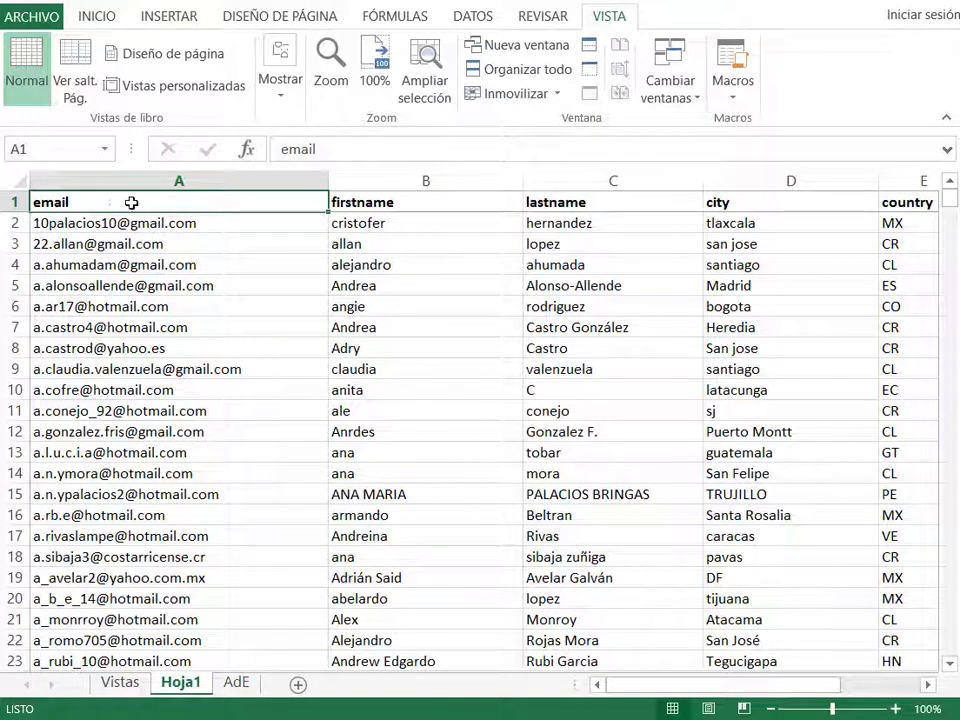
pyautogui.click(553, 94)
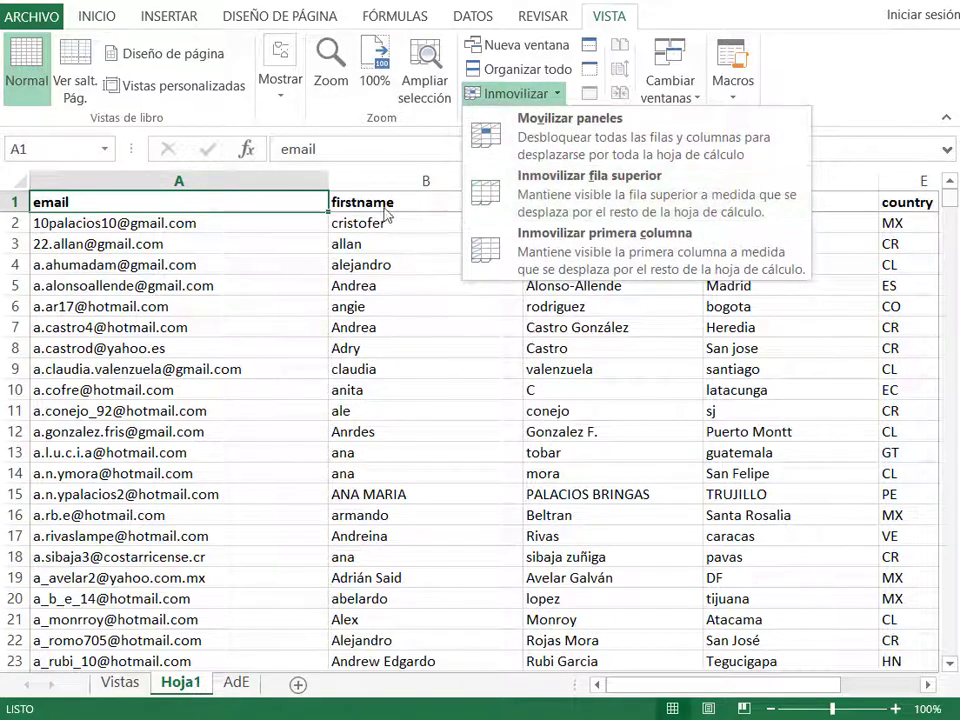
# Keep the top row frozen and scroll down the list to cell A89
pyautogui.click(607, 222)
pyautogui.scroll(-1, 251, 331)
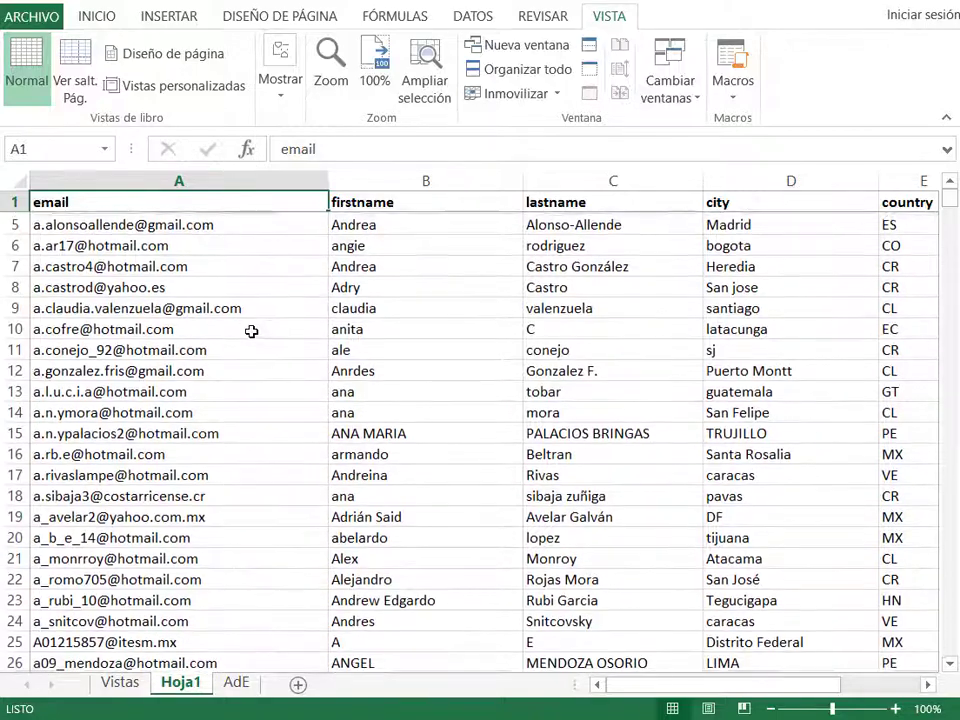
pyautogui.scroll(-4, 251, 331)
pyautogui.scroll(-4, 268, 360)
pyautogui.scroll(-3, 267, 362)
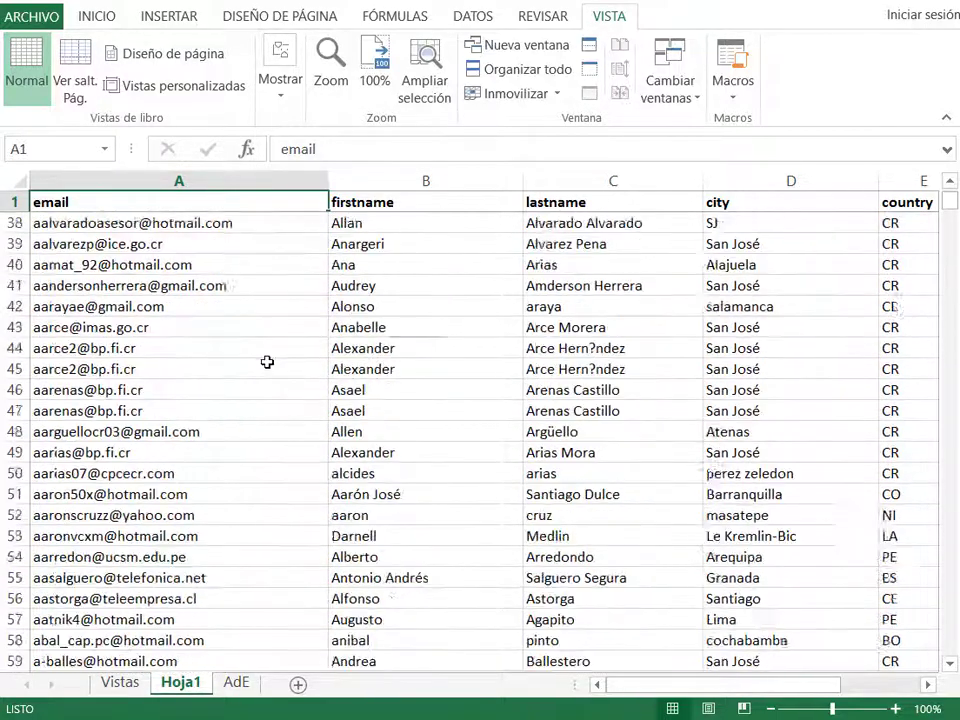
pyautogui.scroll(-2, 267, 362)
pyautogui.scroll(-4, 267, 362)
pyautogui.scroll(-5, 267, 362)
pyautogui.scroll(-4, 267, 362)
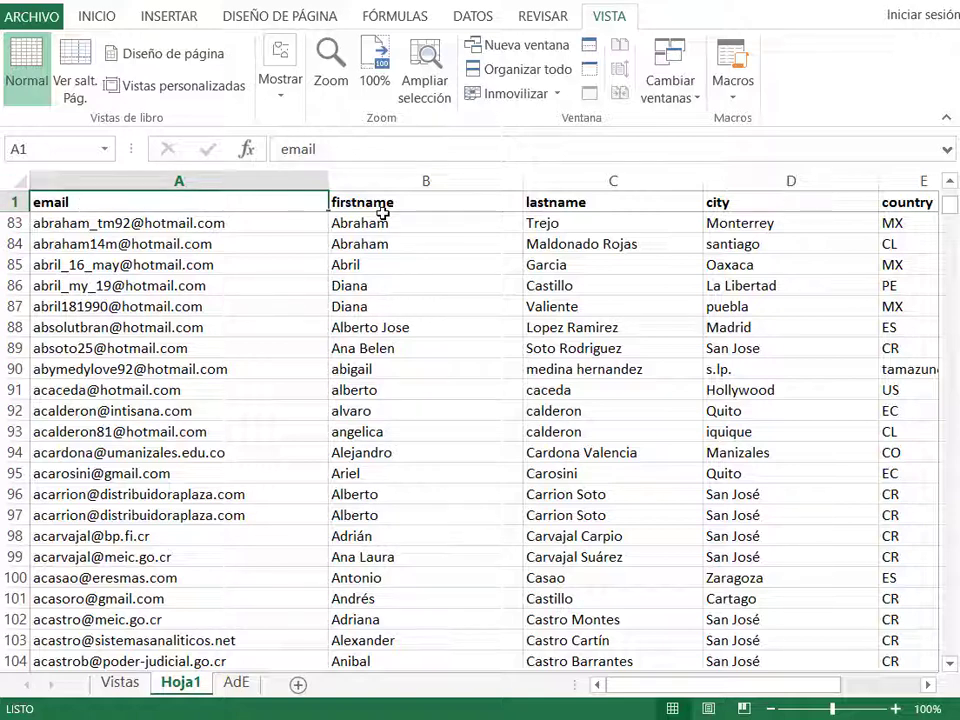
pyautogui.click(200, 348)
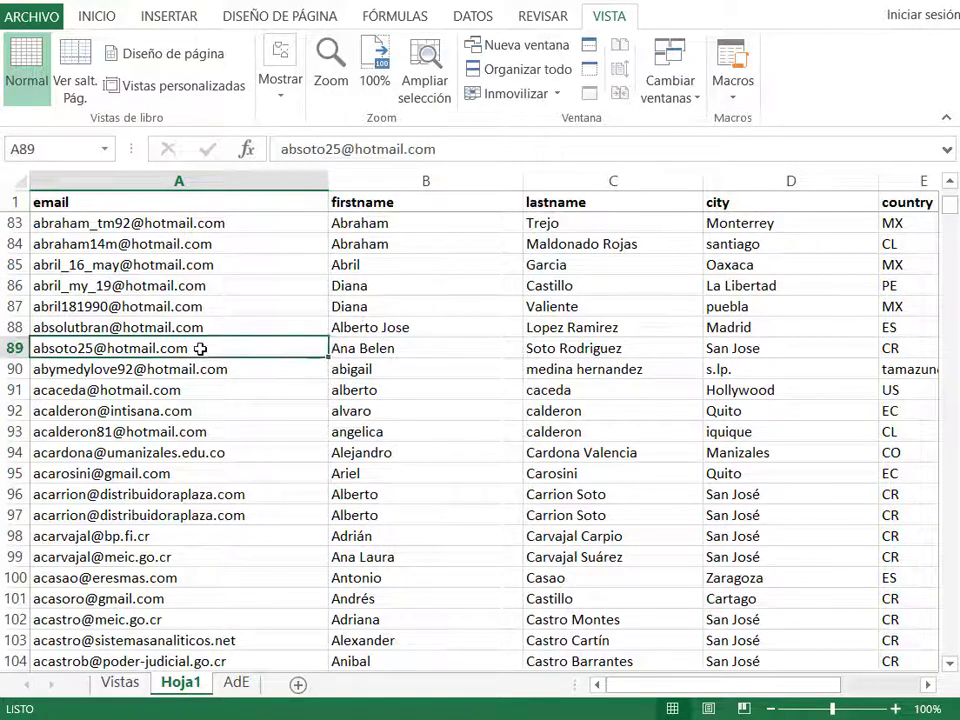
# Scroll on to row 137 and step across it toward country and back, headers staying visible
pyautogui.scroll(-5, 200, 348)
pyautogui.scroll(-4, 200, 348)
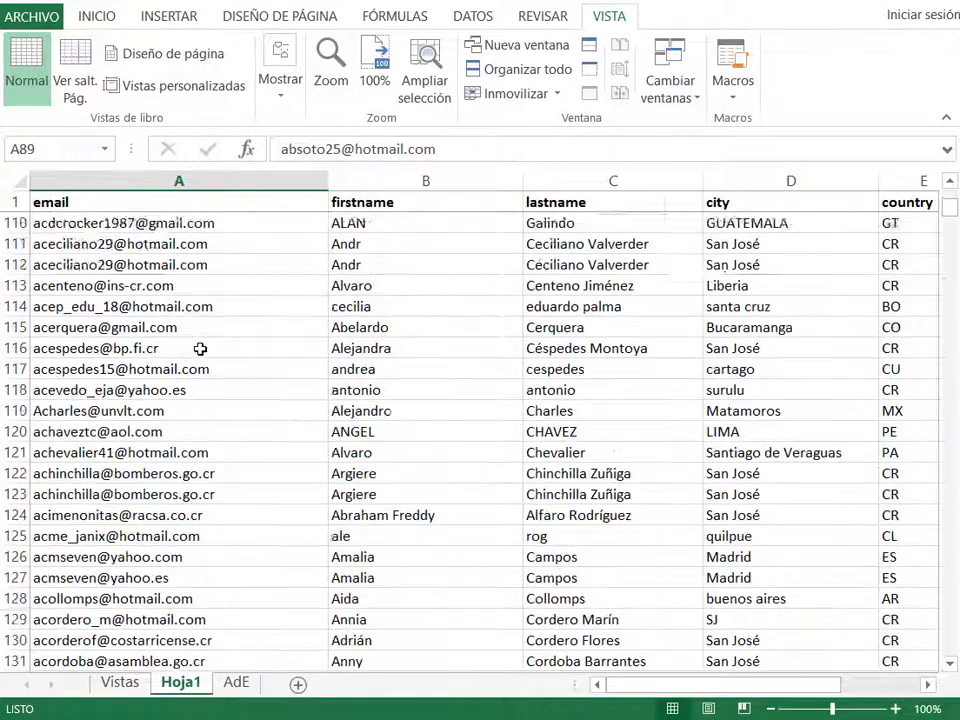
pyautogui.scroll(-1, 200, 348)
pyautogui.scroll(-1, 200, 348)
pyautogui.scroll(-2, 200, 290)
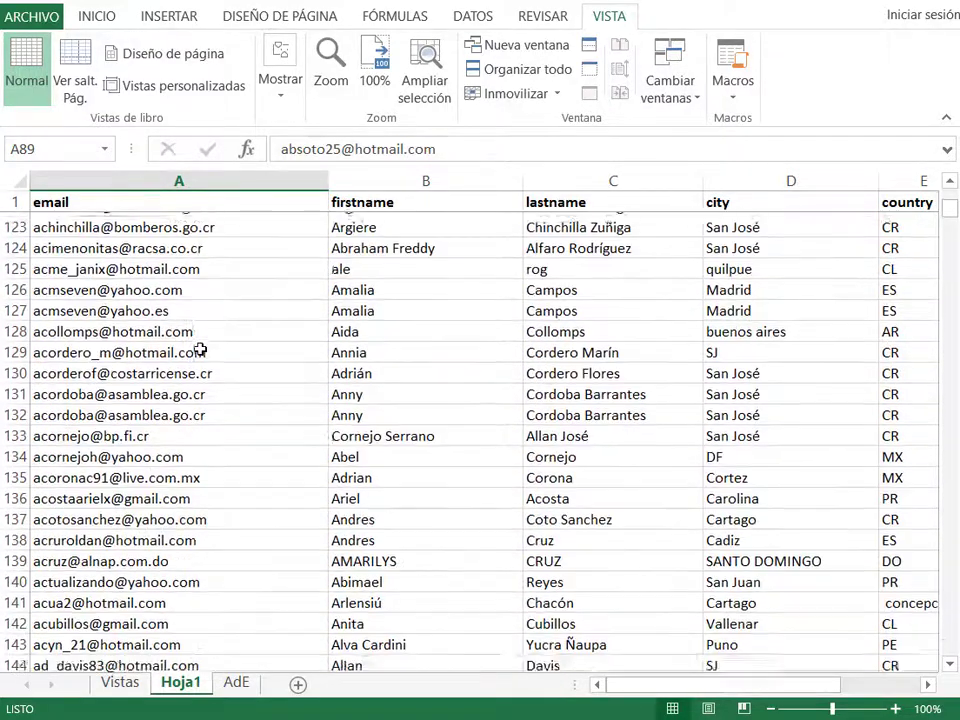
pyautogui.scroll(-3, 257, 285)
pyautogui.click(491, 341)
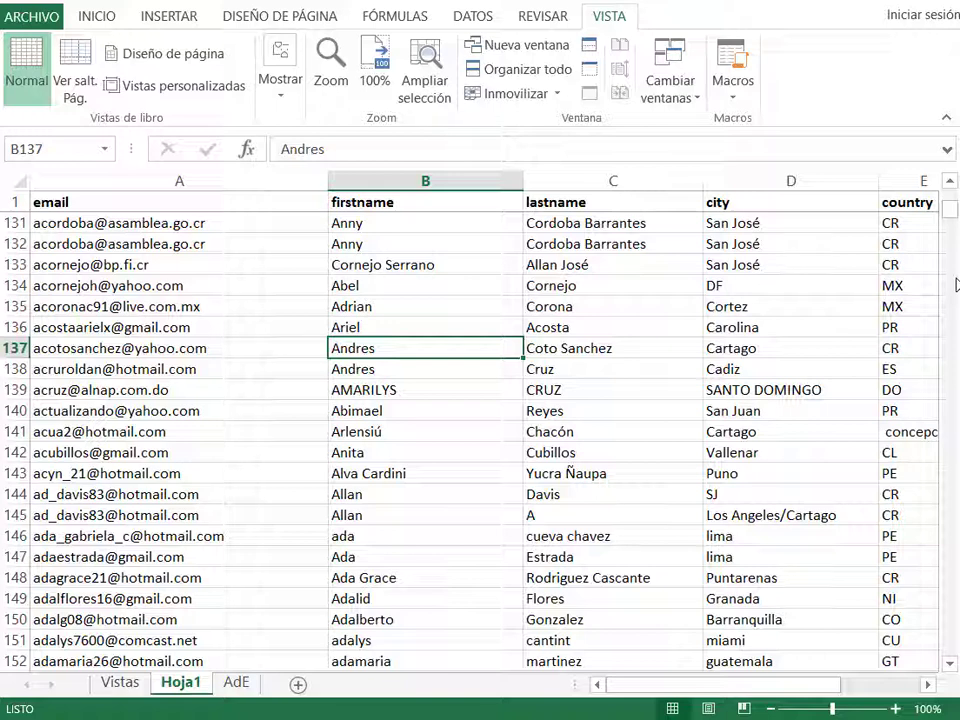
pyautogui.press('Right')
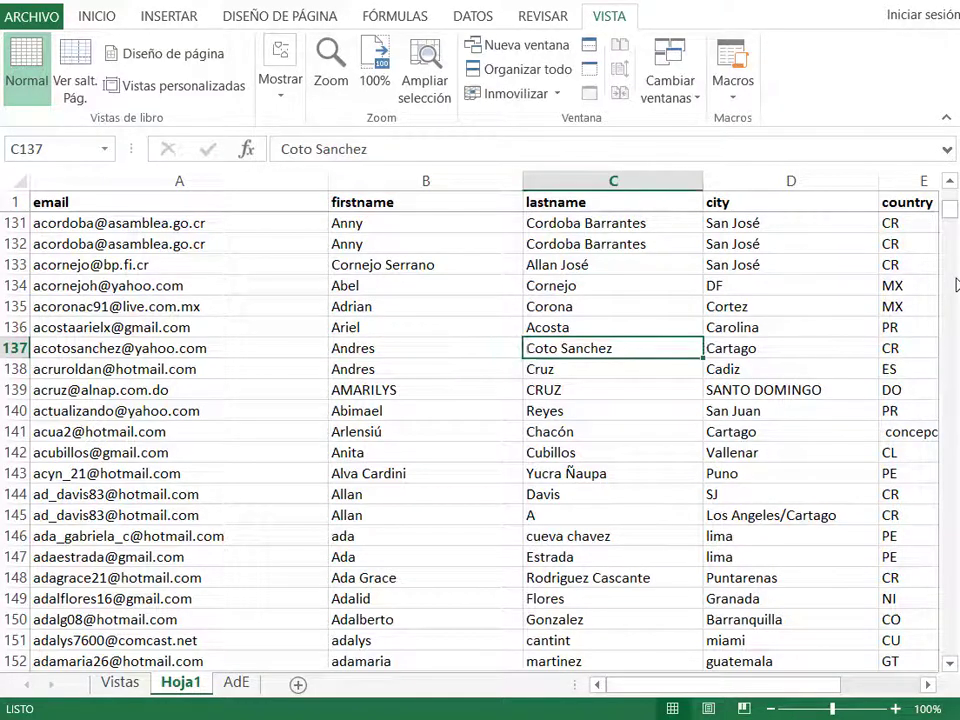
pyautogui.press('Right')
pyautogui.press('Right')
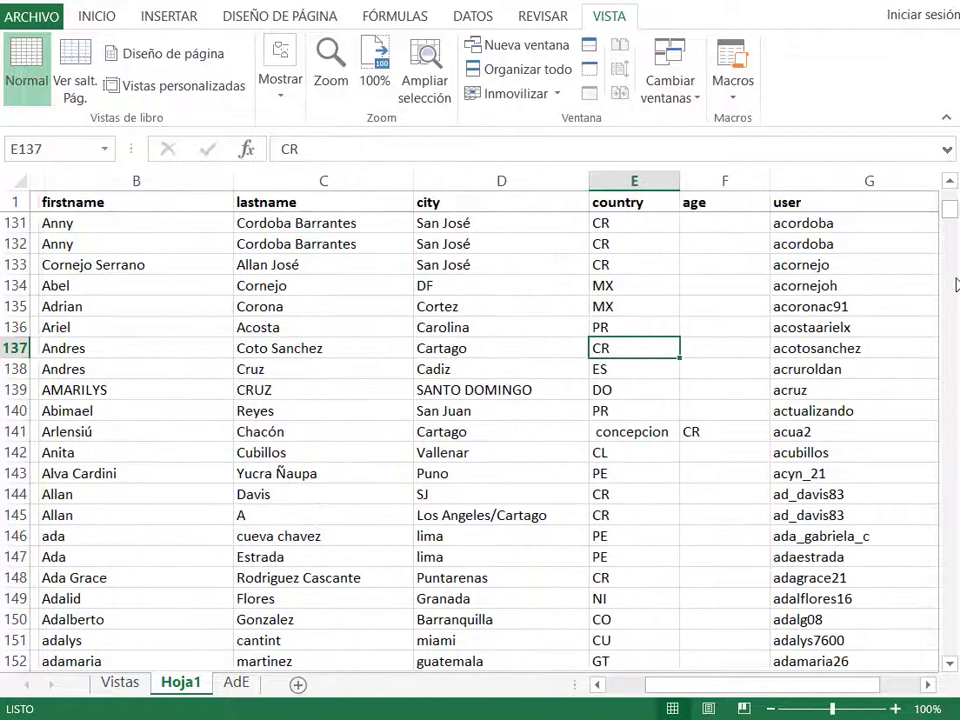
pyautogui.press('Right')
pyautogui.press('Right')
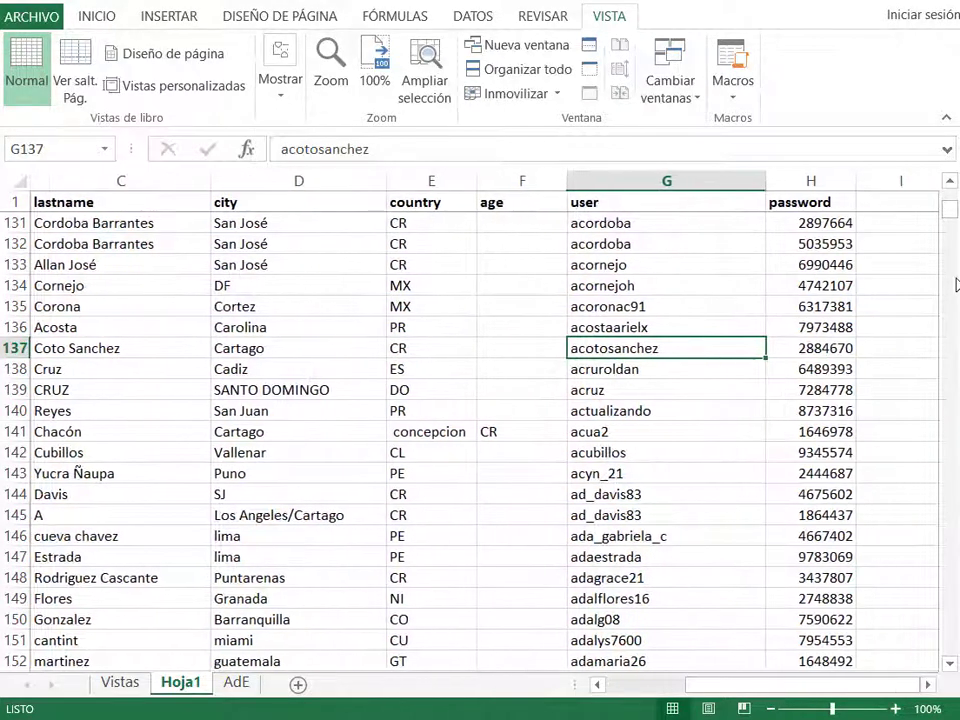
pyautogui.press('Left')
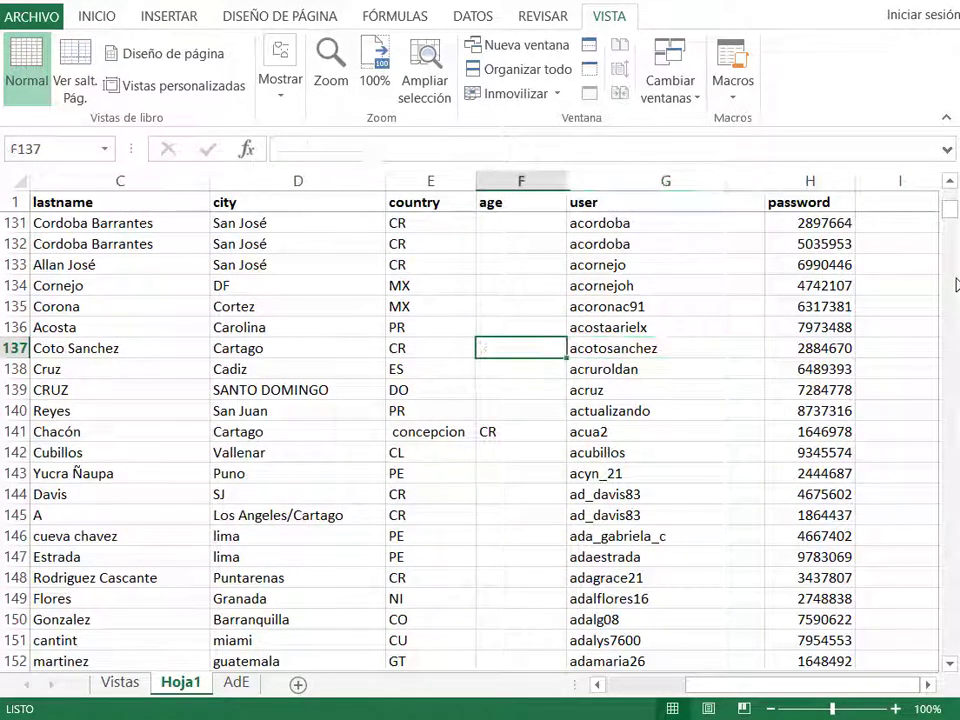
pyautogui.press('Left')
pyautogui.press('Left')
pyautogui.press('Left')
pyautogui.press('Left')
pyautogui.press('Left')
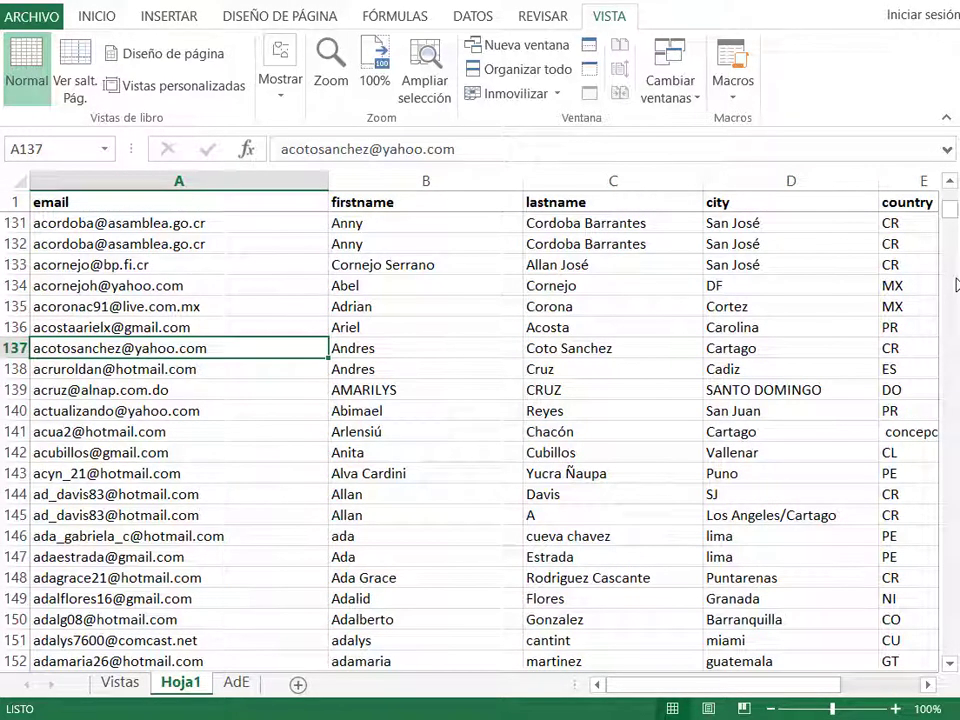
# Move down column A past row 175, then back up to row 159
pyautogui.press('Down')
pyautogui.press('Down')
pyautogui.press('Down')
pyautogui.press('Down')
pyautogui.press('Down')
pyautogui.press('Down')
pyautogui.press('Down')
pyautogui.press('Down')
pyautogui.press('Down')
pyautogui.press('Down')
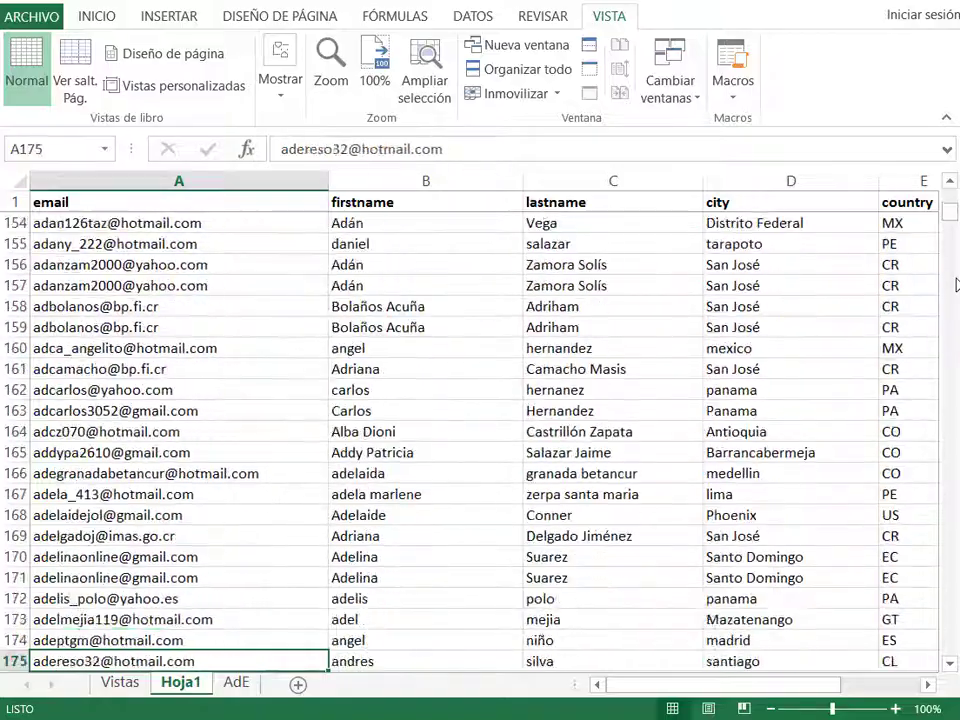
pyautogui.press('Down')
pyautogui.press('Down')
pyautogui.press('Down')
pyautogui.press('Down')
pyautogui.press('Down')
pyautogui.press('Down')
pyautogui.press('Down')
pyautogui.press('Up')
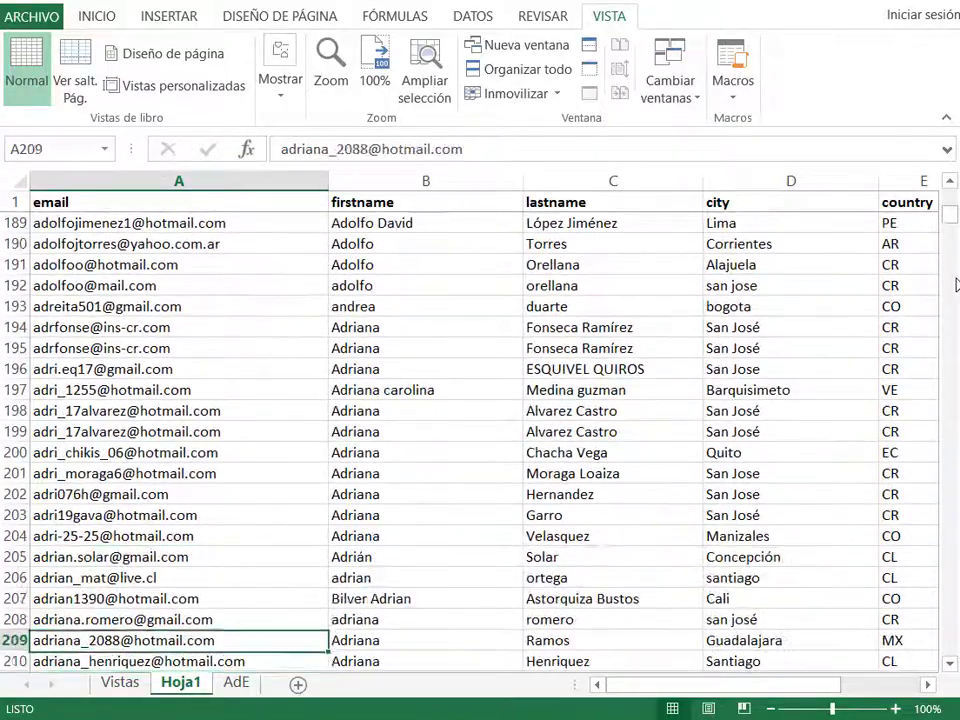
pyautogui.press('Up')
pyautogui.press('Up')
pyautogui.press('Up')
pyautogui.press('Up')
pyautogui.press('Up')
pyautogui.press('Up')
pyautogui.press('Up')
pyautogui.press('Up')
pyautogui.press('Up')
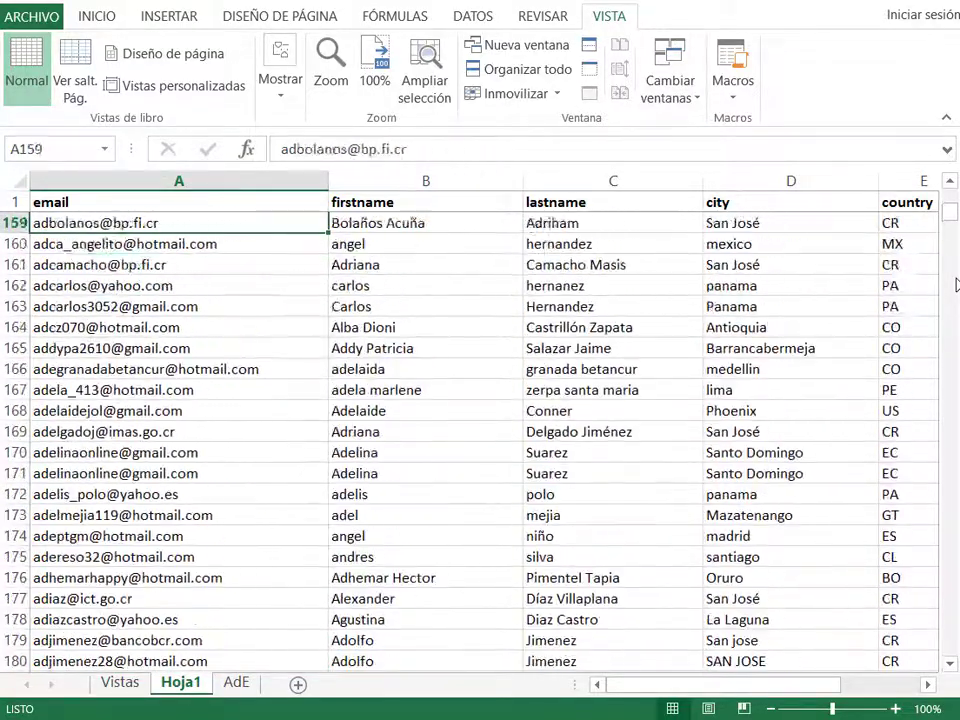
pyautogui.press('Up')
pyautogui.press('Up')
pyautogui.press('Up')
pyautogui.press('Up')
pyautogui.press('Up')
pyautogui.press('Up')
pyautogui.press('Up')
pyautogui.press('Up')
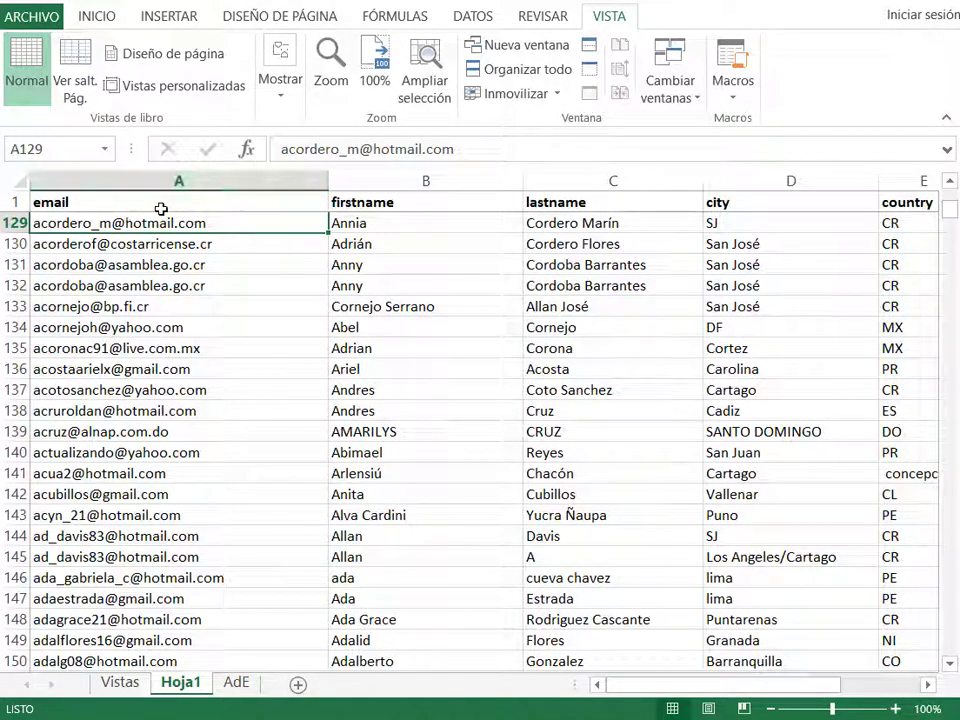
pyautogui.click(560, 95)
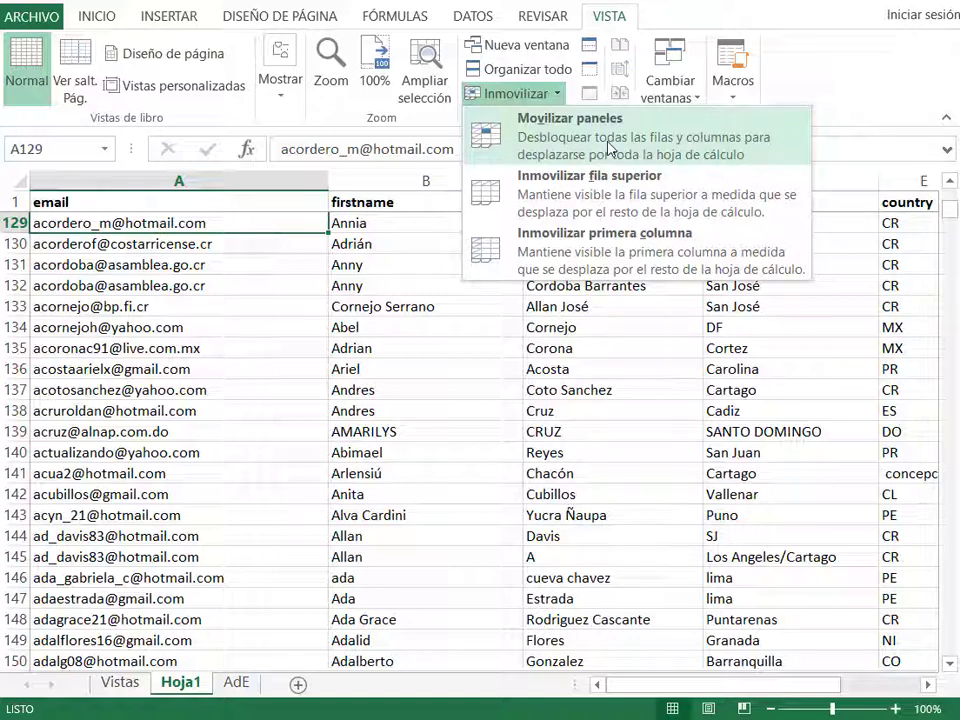
# Apply Movilizar paneles, scroll to confirm the header scrolls away, and return to cell A1
pyautogui.click(608, 148)
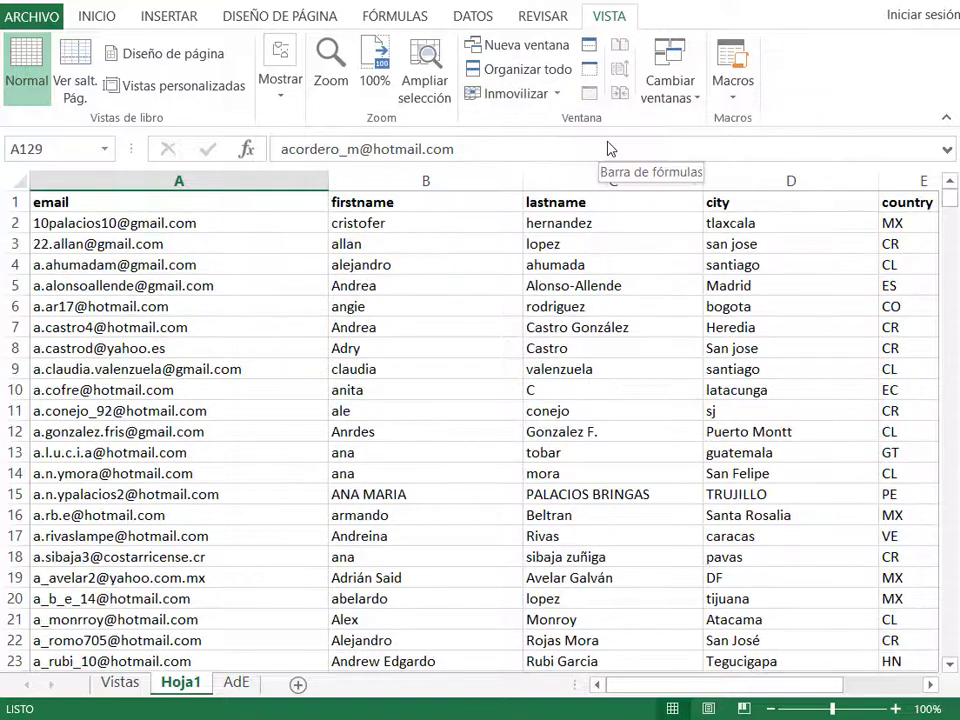
pyautogui.click(229, 369)
pyautogui.scroll(-13, 225, 375)
pyautogui.scroll(-5, 225, 375)
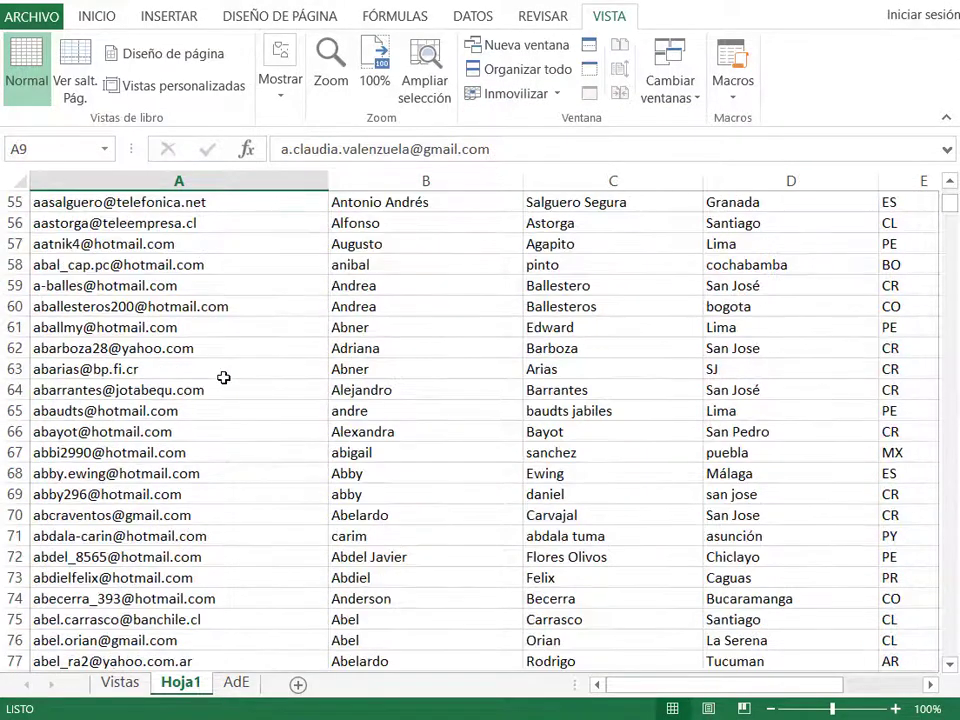
pyautogui.scroll(-13, 223, 377)
pyautogui.scroll(-4, 223, 377)
pyautogui.scroll(-6, 223, 377)
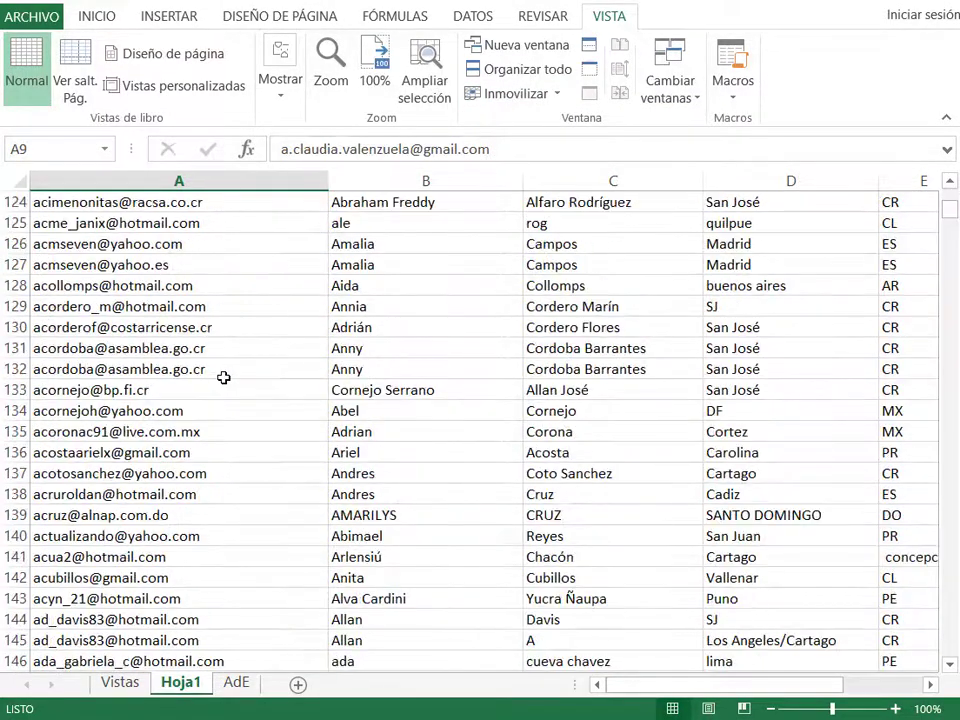
pyautogui.scroll(4, 223, 377)
pyautogui.scroll(7, 223, 377)
pyautogui.scroll(8, 210, 367)
pyautogui.scroll(13, 198, 357)
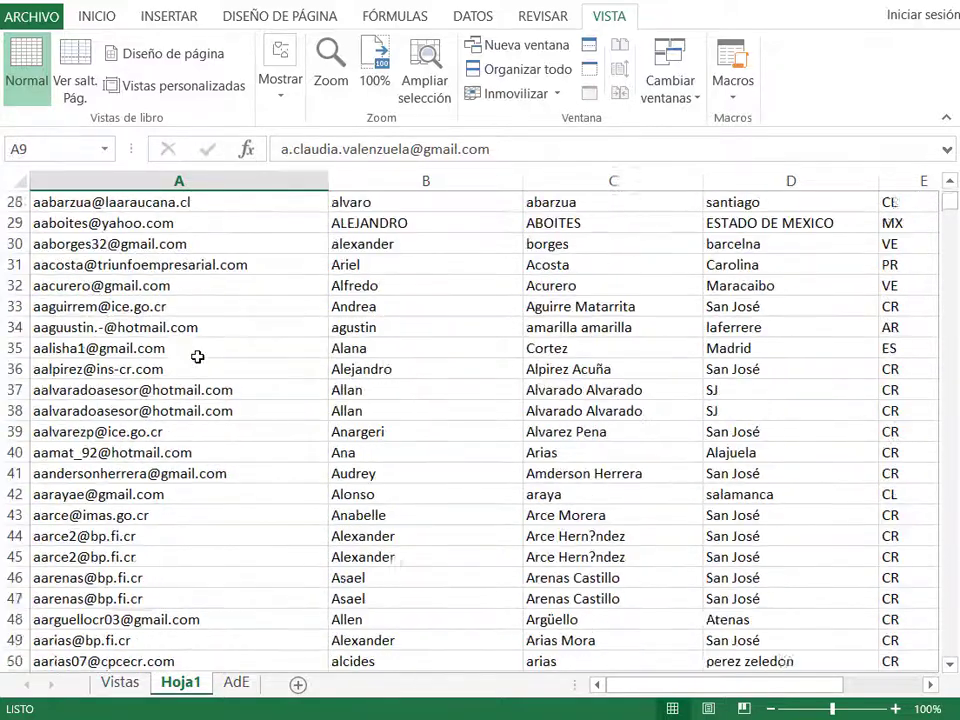
pyautogui.scroll(8, 195, 350)
pyautogui.scroll(1, 180, 335)
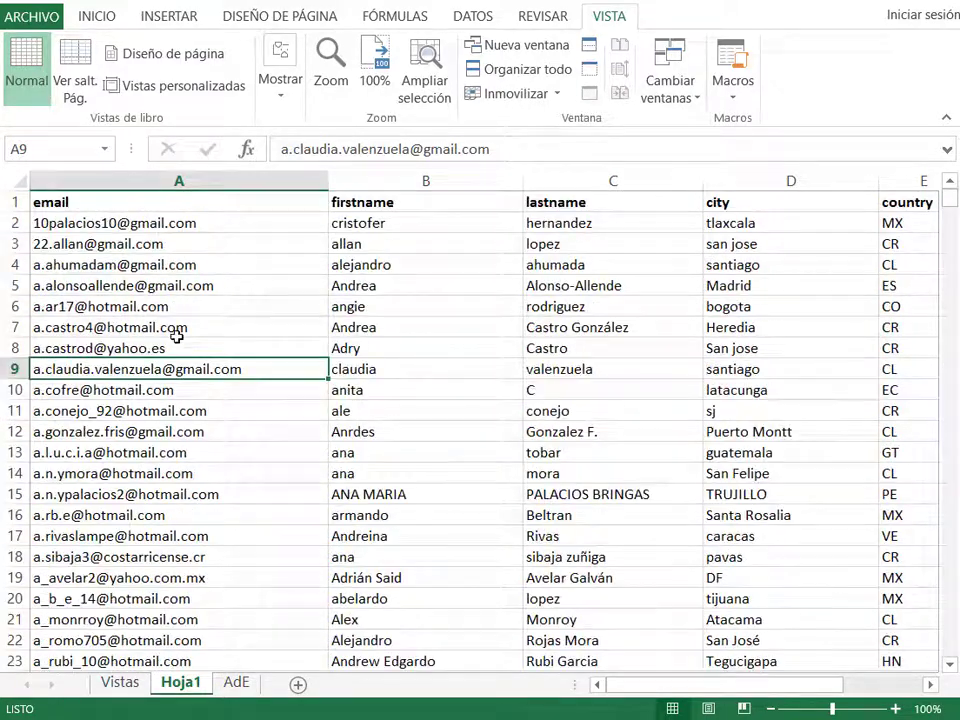
pyautogui.click(201, 205)
# Freeze the first (email) column and move along row 5 to the password column
pyautogui.click(550, 94)
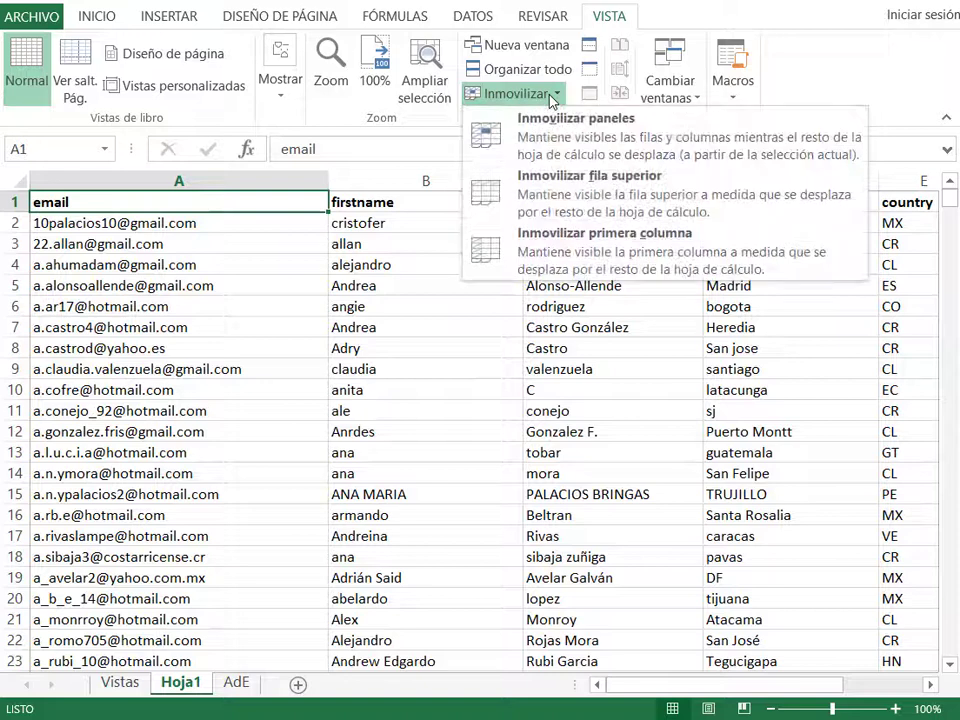
pyautogui.click(659, 267)
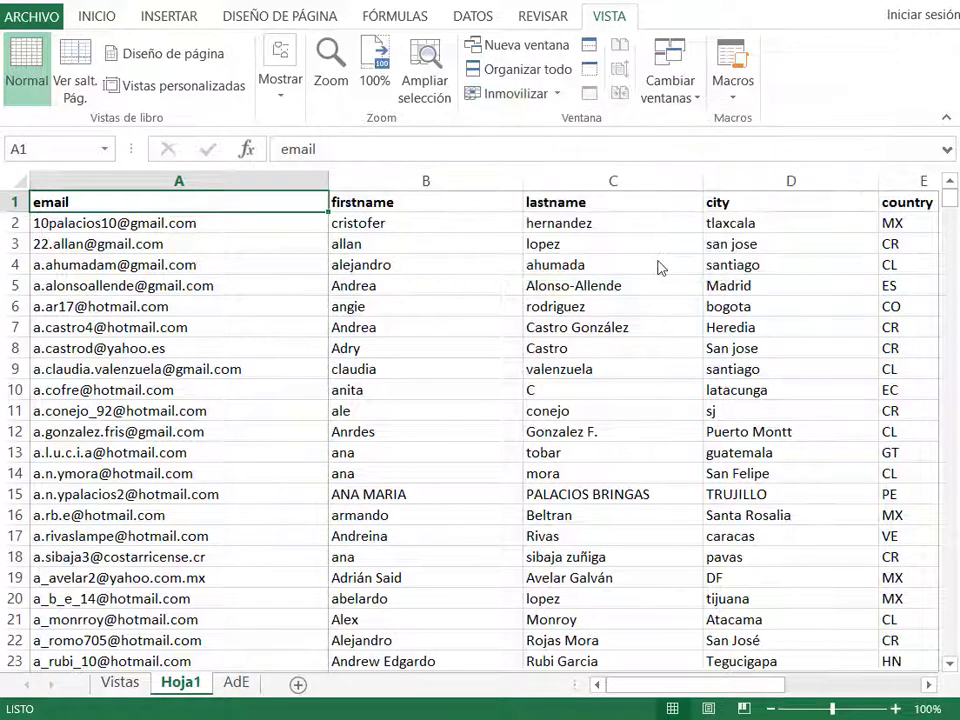
pyautogui.press('Down')
pyautogui.press('Down')
pyautogui.press('Down')
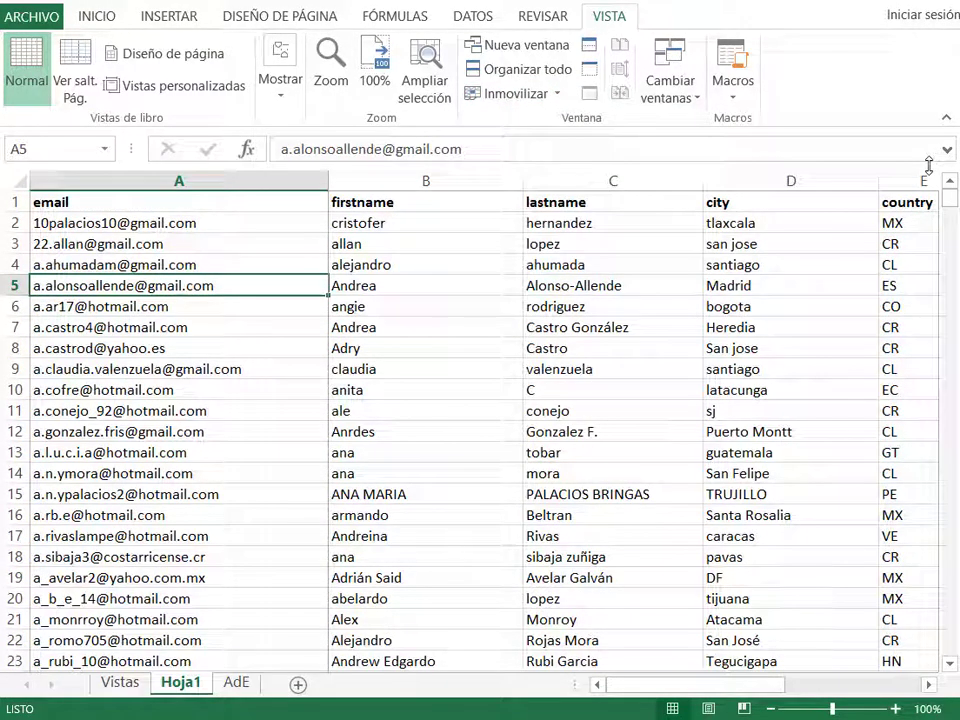
pyautogui.press('Right')
pyautogui.press('Right')
pyautogui.press('Right')
pyautogui.press('Right')
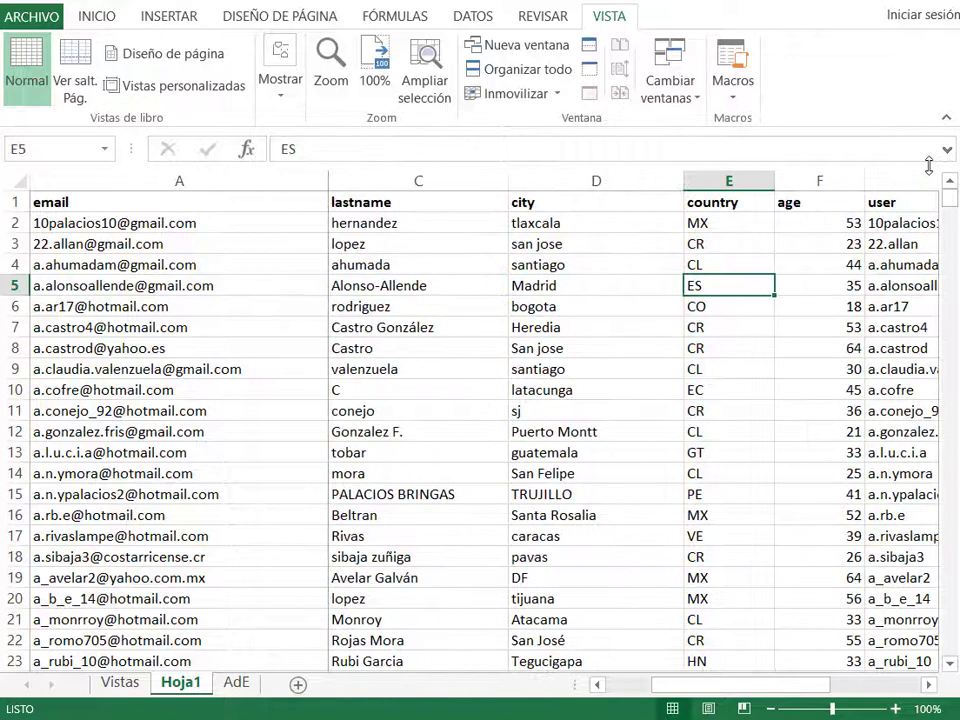
pyautogui.press('Right')
pyautogui.press('Right')
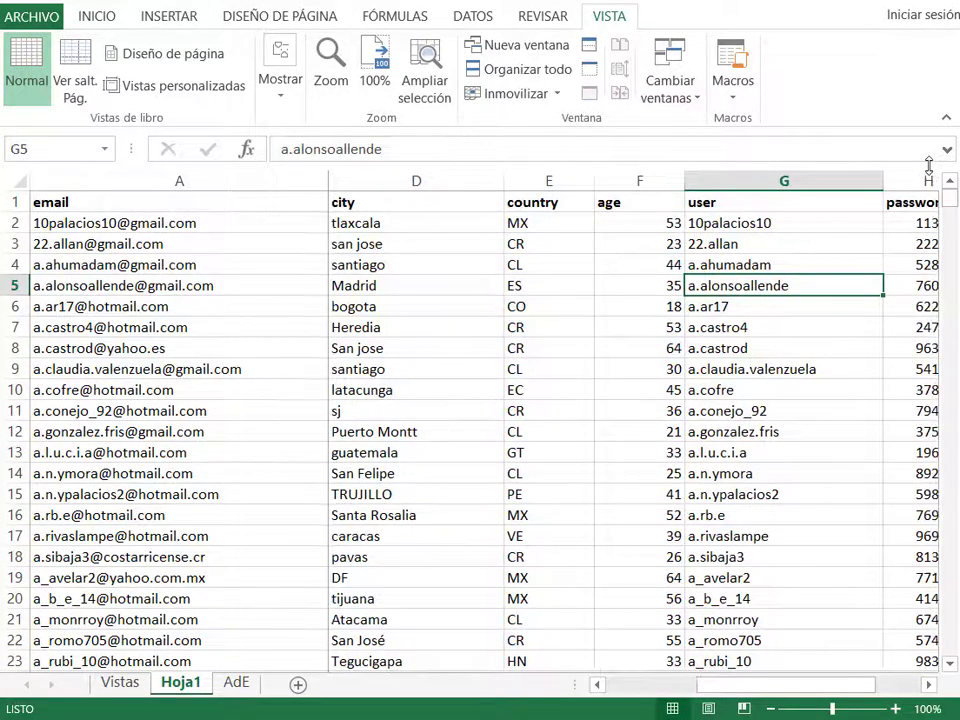
pyautogui.press('Right')
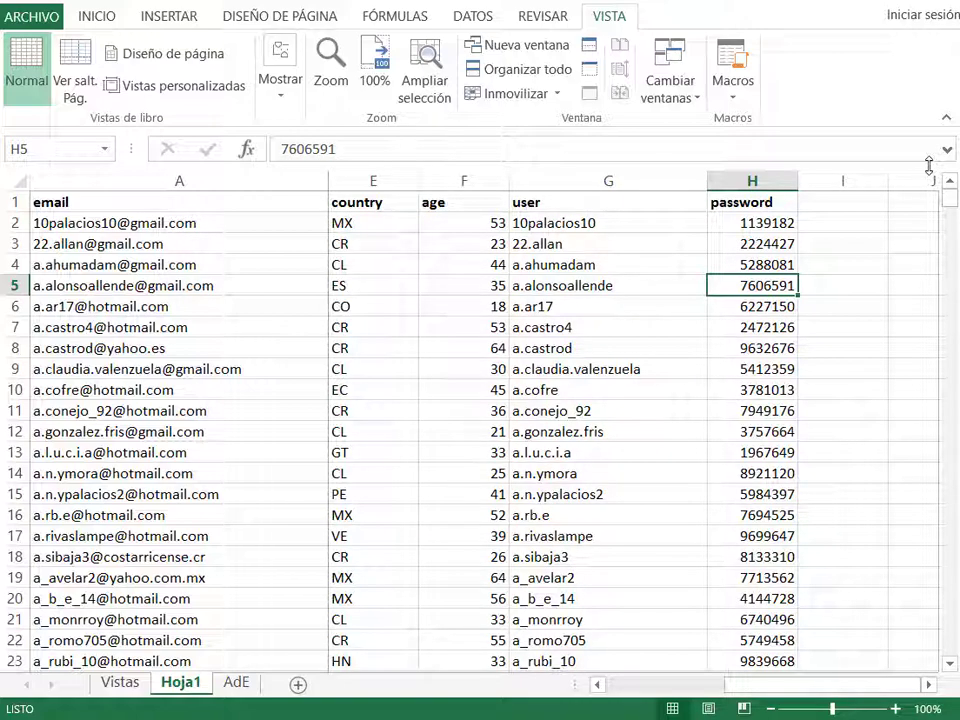
# Move down the lastname column, then back up the email column to the top
pyautogui.press('Left')
pyautogui.press('Left')
pyautogui.press('Left')
pyautogui.press('Left')
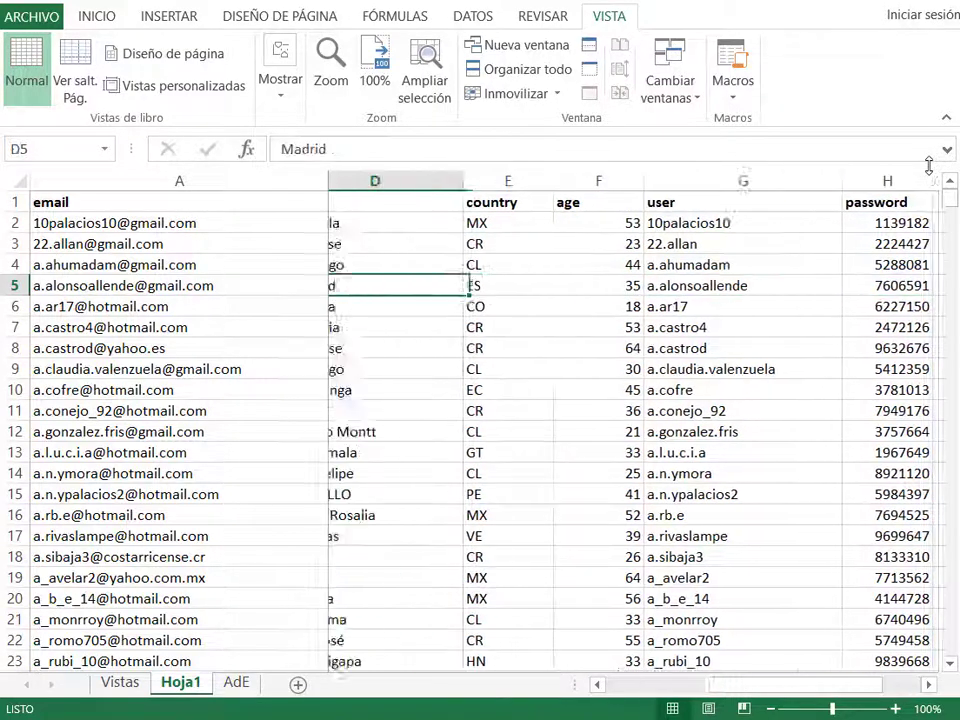
pyautogui.press('Left')
pyautogui.press('Down')
pyautogui.press('Down')
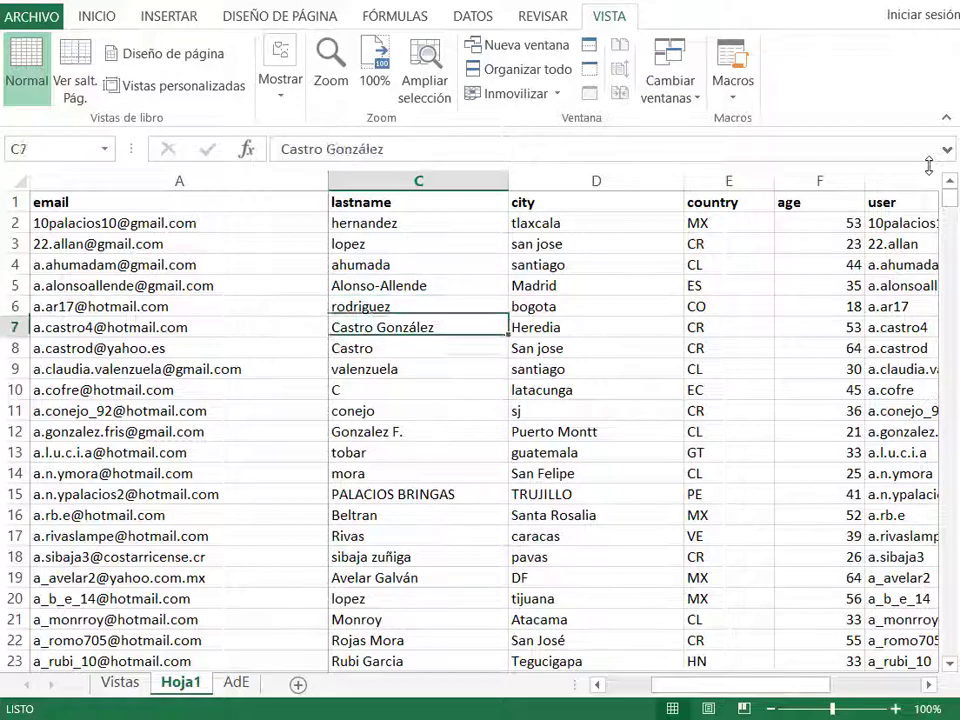
pyautogui.press('Down')
pyautogui.press('Down')
pyautogui.press('Down')
pyautogui.press('Down')
pyautogui.press('Down')
pyautogui.press('Down')
pyautogui.press('Down')
pyautogui.press('Down')
pyautogui.press('Down')
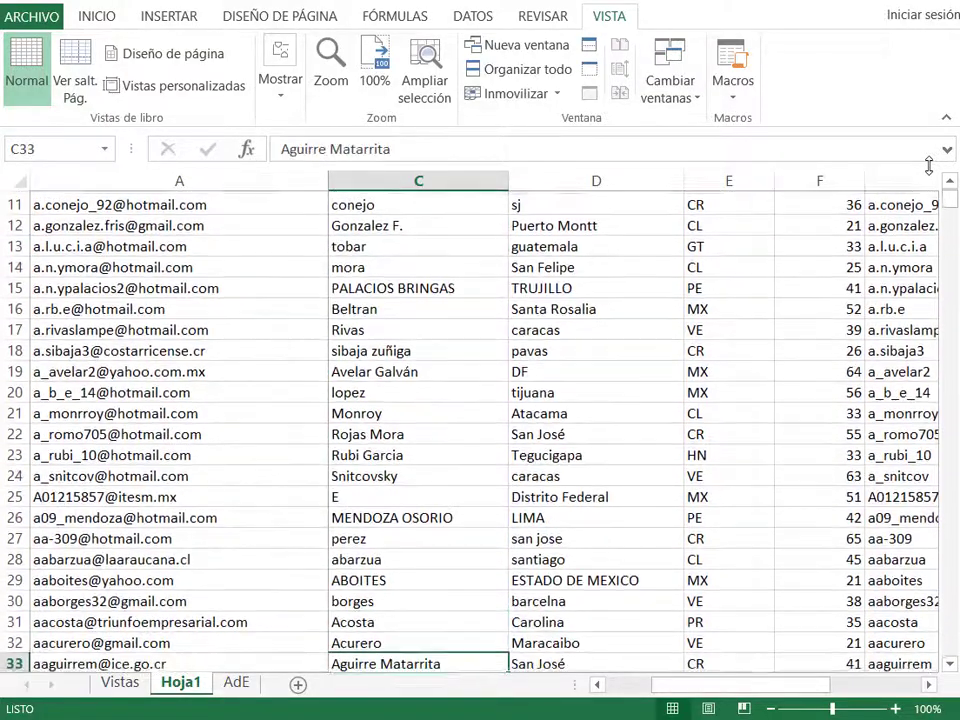
pyautogui.press('Down')
pyautogui.press('Left')
pyautogui.press('Left')
pyautogui.press('Up')
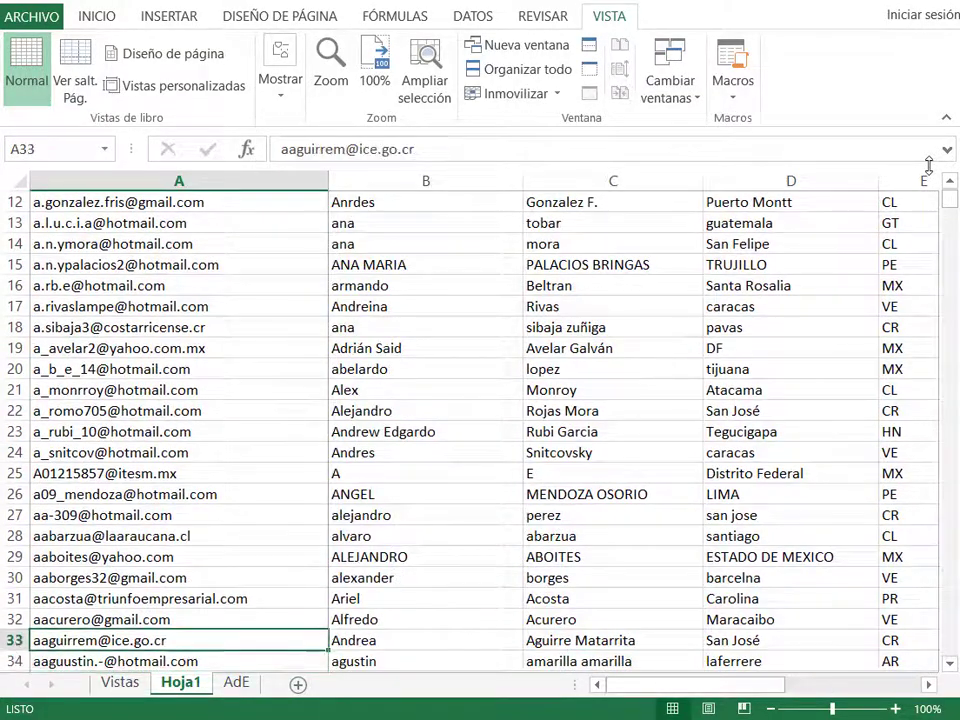
pyautogui.press('Up')
pyautogui.press('Up')
pyautogui.press('Up')
pyautogui.press('Up')
pyautogui.press('Up')
pyautogui.press('Up')
pyautogui.press('Up')
pyautogui.press('Up')
pyautogui.press('Up')
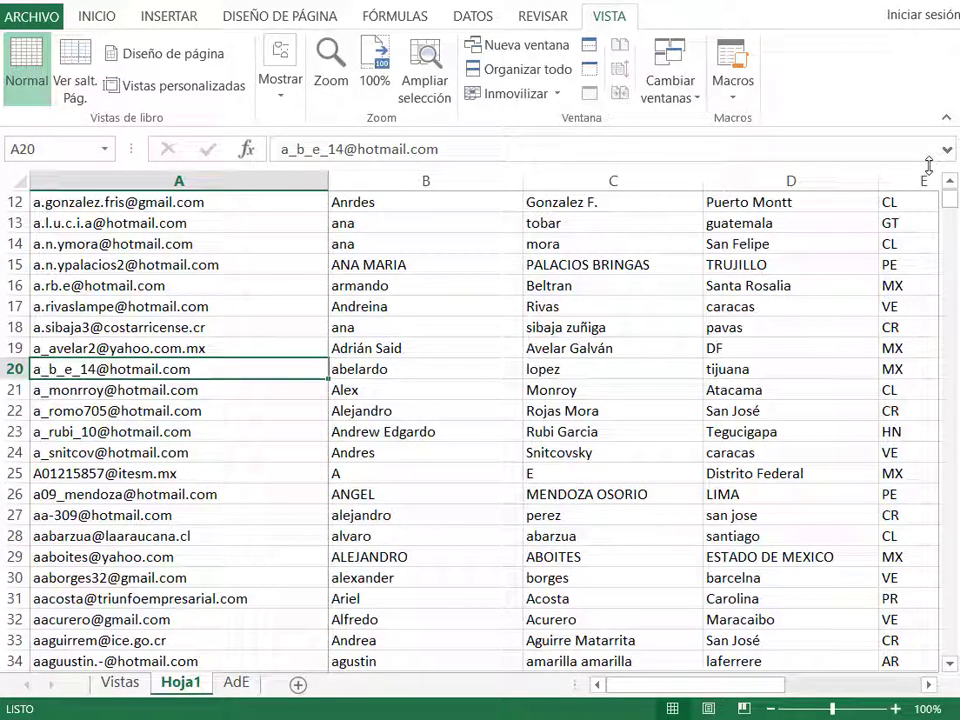
pyautogui.press('Up')
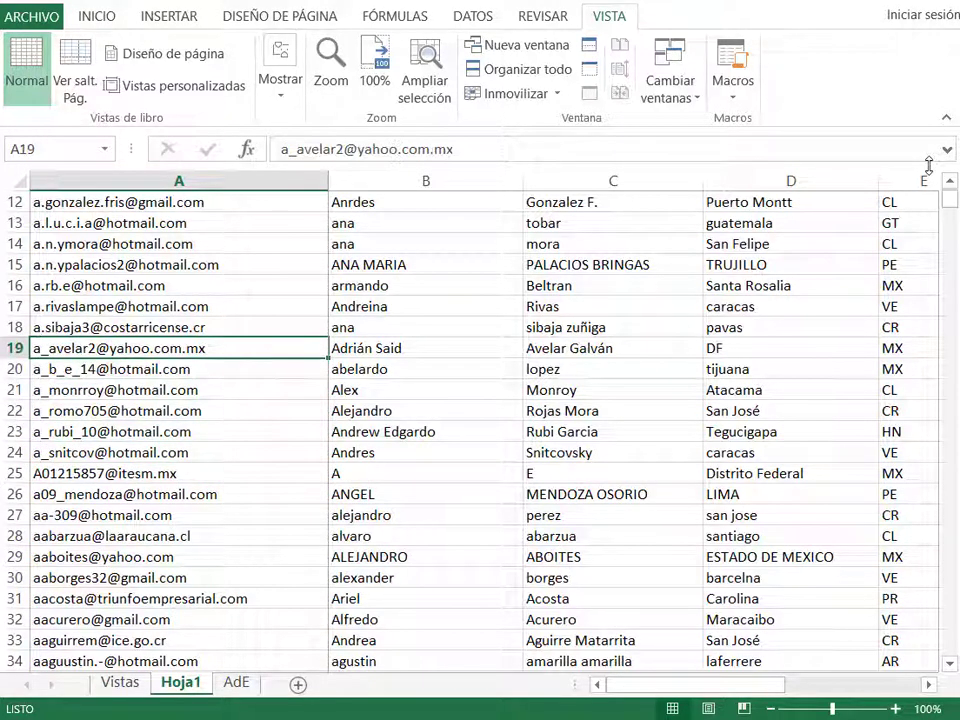
pyautogui.press('Up')
pyautogui.press('Up')
pyautogui.press('Up')
pyautogui.press('Up')
pyautogui.press('Up')
pyautogui.press('Up')
# Go down to row 55 and across to the user column with email fixed
pyautogui.press('Down')
pyautogui.press('Down')
pyautogui.press('Down')
pyautogui.press('Down')
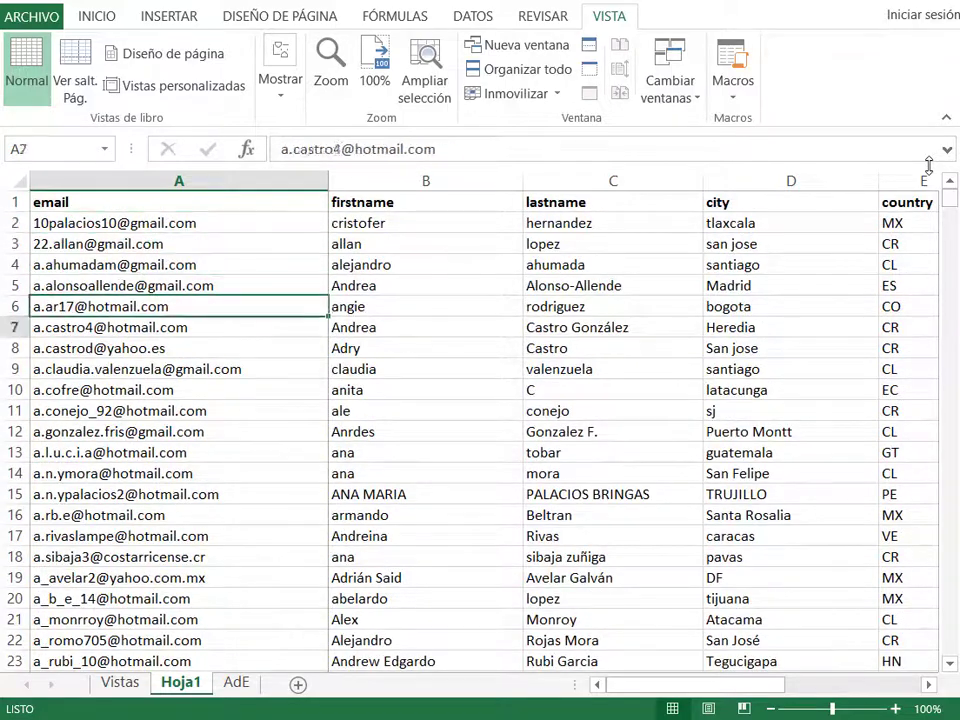
pyautogui.press('Down')
pyautogui.press('Down')
pyautogui.press('Down')
pyautogui.press('Down')
pyautogui.press('Down')
pyautogui.press('Down')
pyautogui.press('Down')
pyautogui.press('Down')
pyautogui.press('Down')
pyautogui.press('Right')
pyautogui.press('Right')
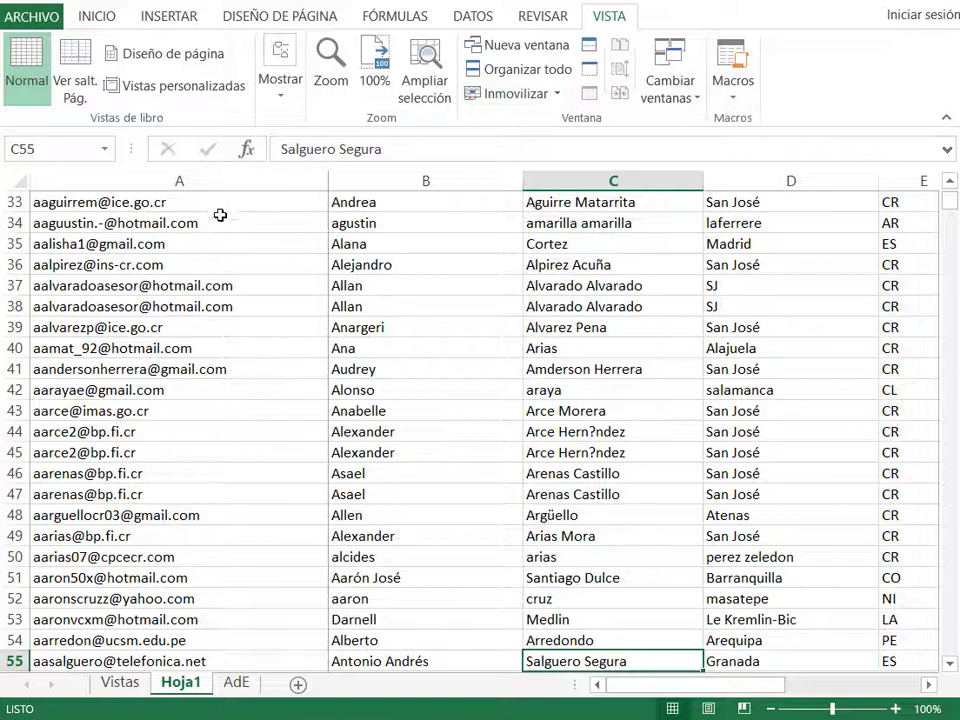
pyautogui.press('Right')
pyautogui.press('Right')
pyautogui.press('Right')
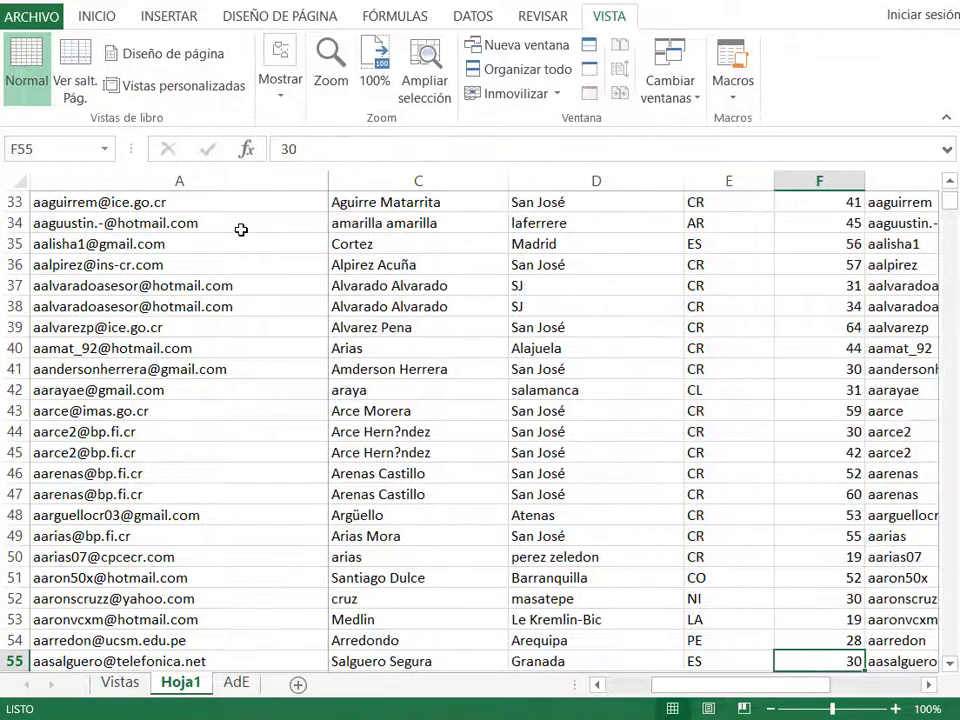
pyautogui.press('Right')
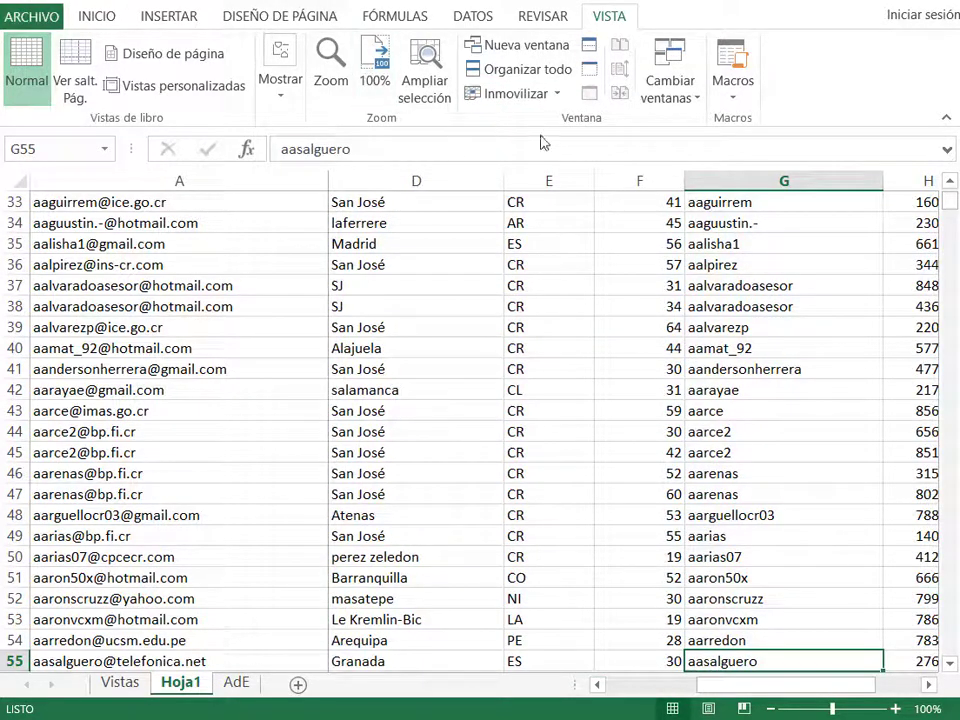
# Unfreeze all panes with Movilizar paneles and test by moving across row 38
pyautogui.click(553, 94)
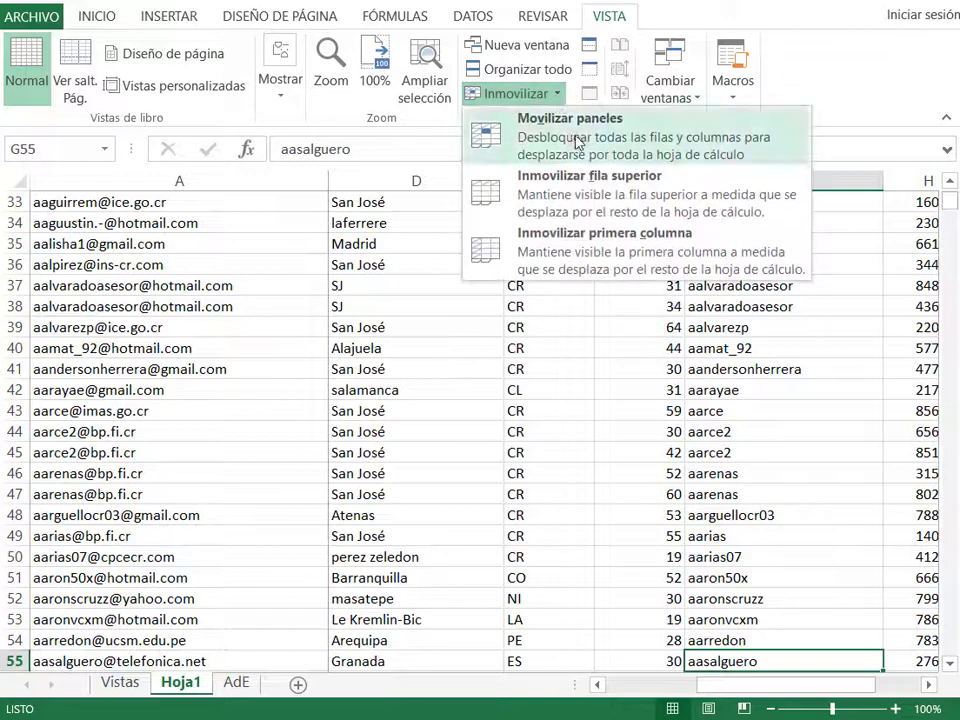
pyautogui.click(584, 118)
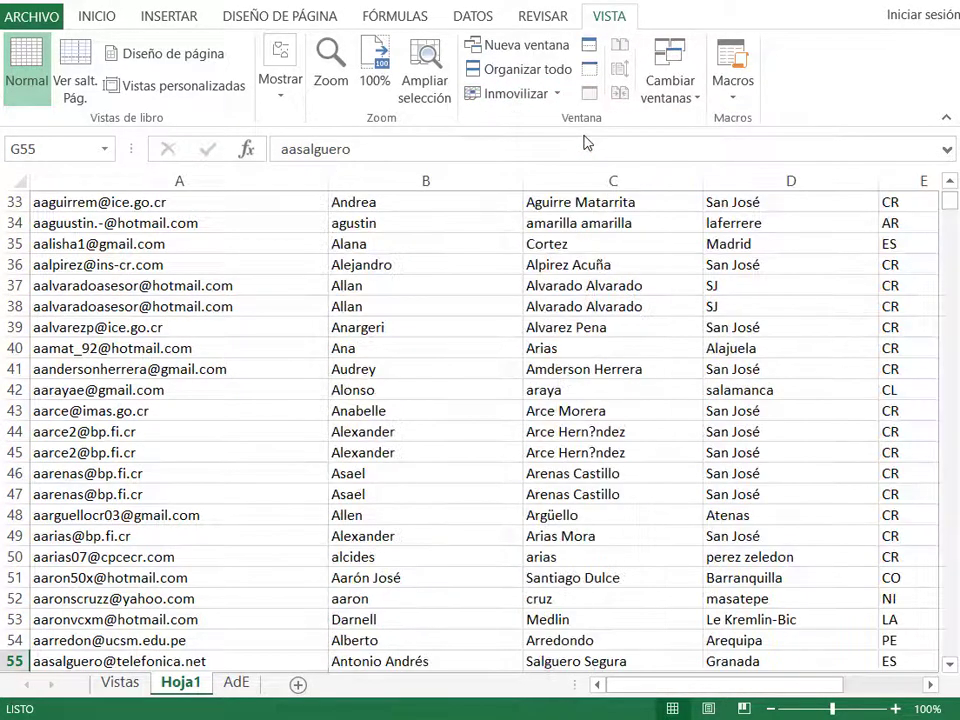
pyautogui.click(486, 302)
pyautogui.press('Right')
pyautogui.press('Right')
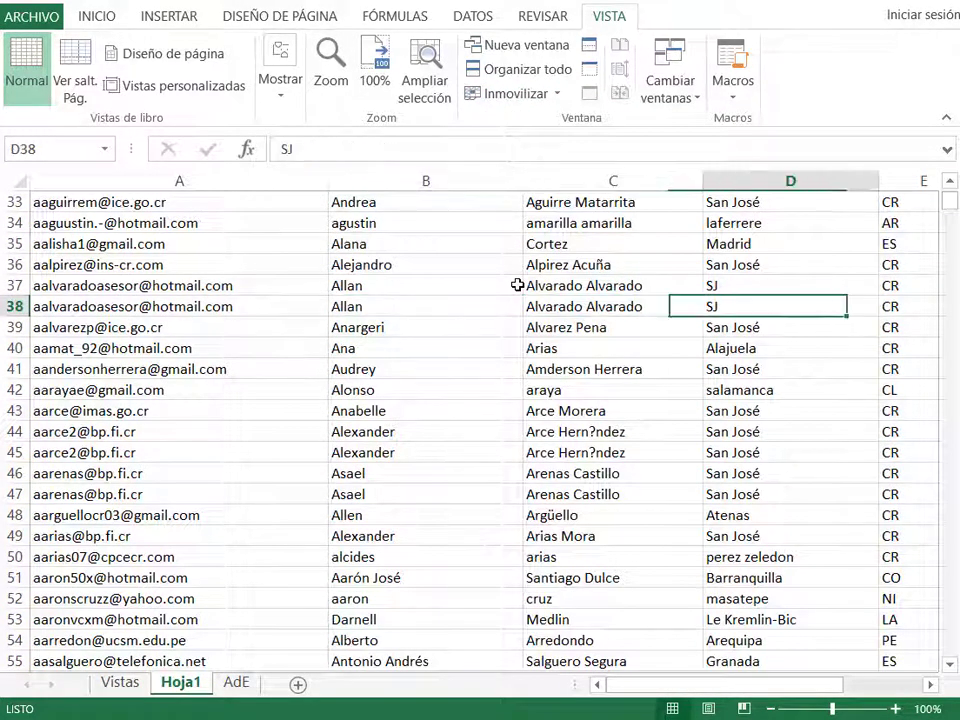
pyautogui.press('Right')
pyautogui.press('Right')
pyautogui.press('Right')
pyautogui.press('Left')
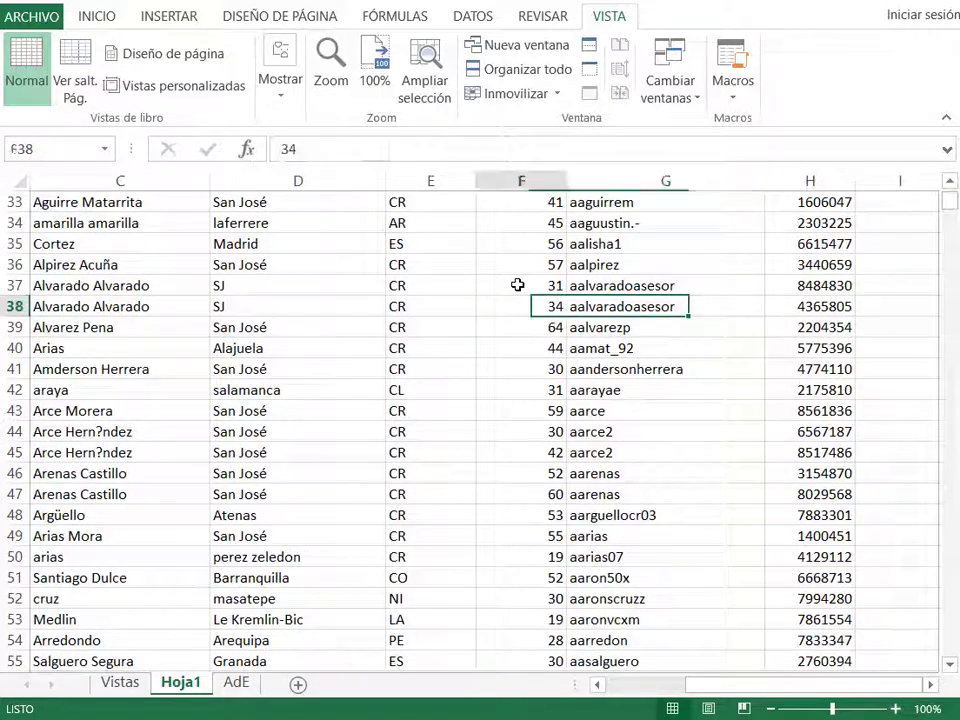
pyautogui.press('Left')
pyautogui.press('Left')
pyautogui.press('Left')
pyautogui.press('Left')
# Return up the email column and select cell B2 as the freeze point
pyautogui.press('Up')
pyautogui.press('Up')
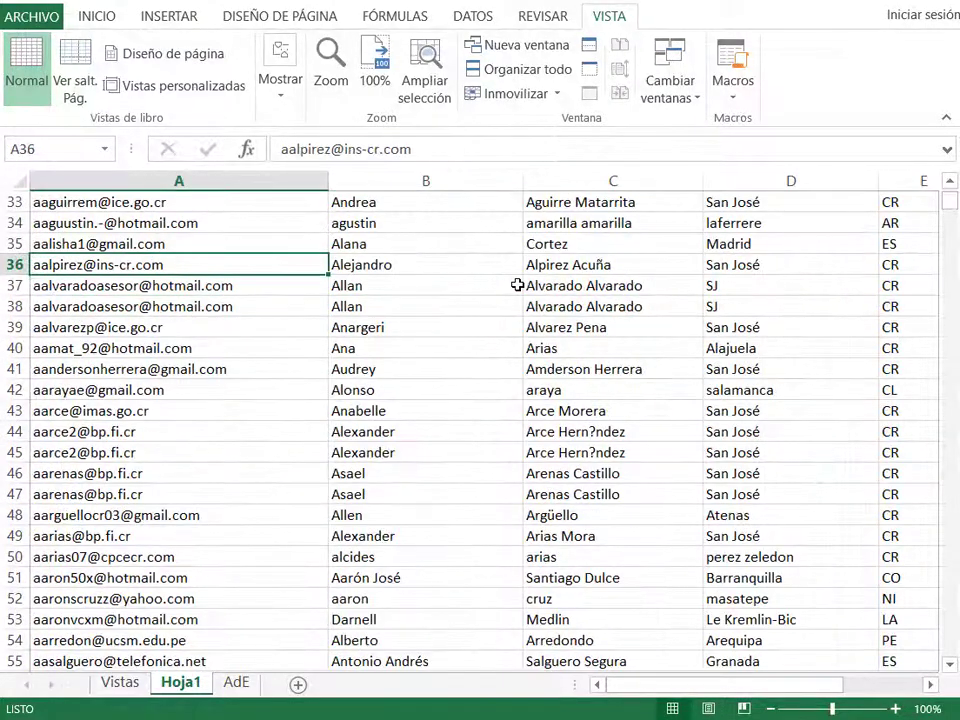
pyautogui.press('Up')
pyautogui.press('Up')
pyautogui.press('Up')
pyautogui.press('Up')
pyautogui.press('Up')
pyautogui.press('Up')
pyautogui.press('Up')
pyautogui.press('Up')
pyautogui.press('Up')
pyautogui.press('Up')
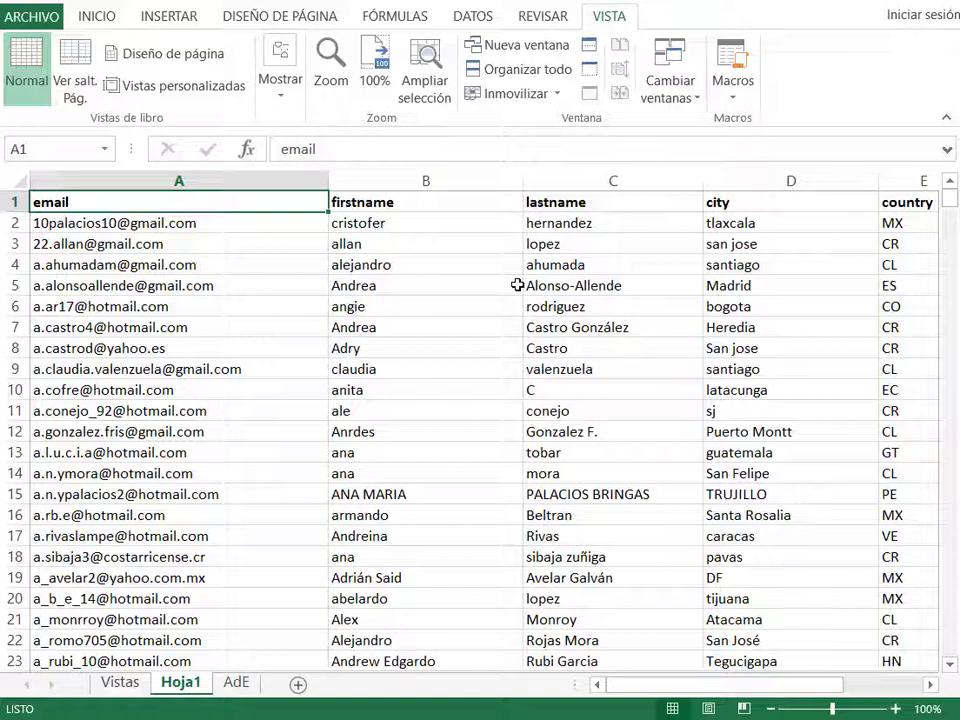
pyautogui.press('Down')
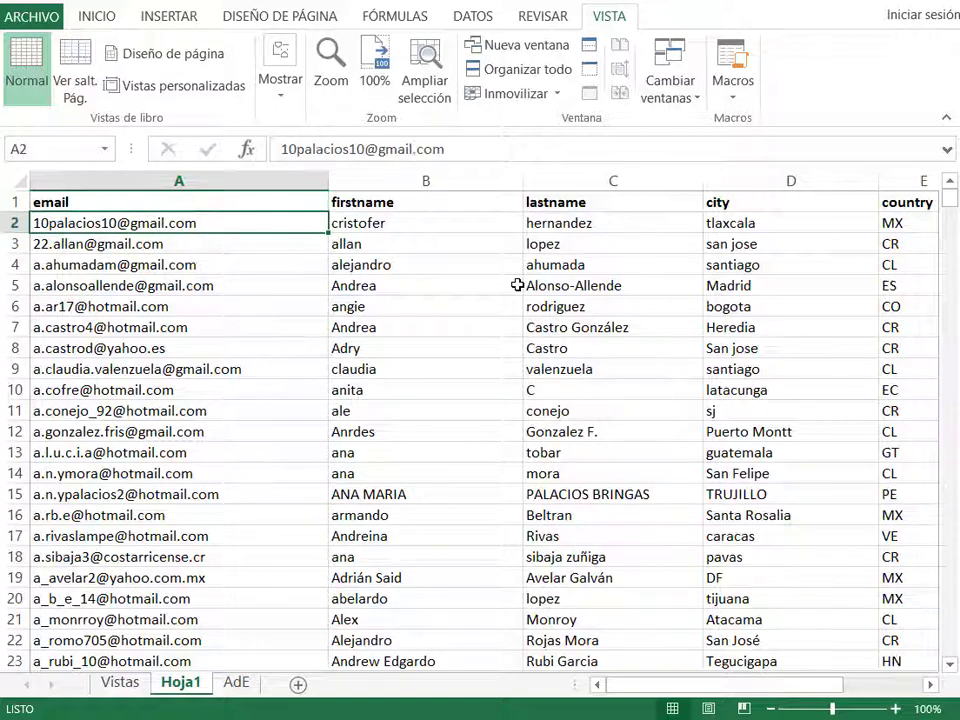
pyautogui.press('Right')
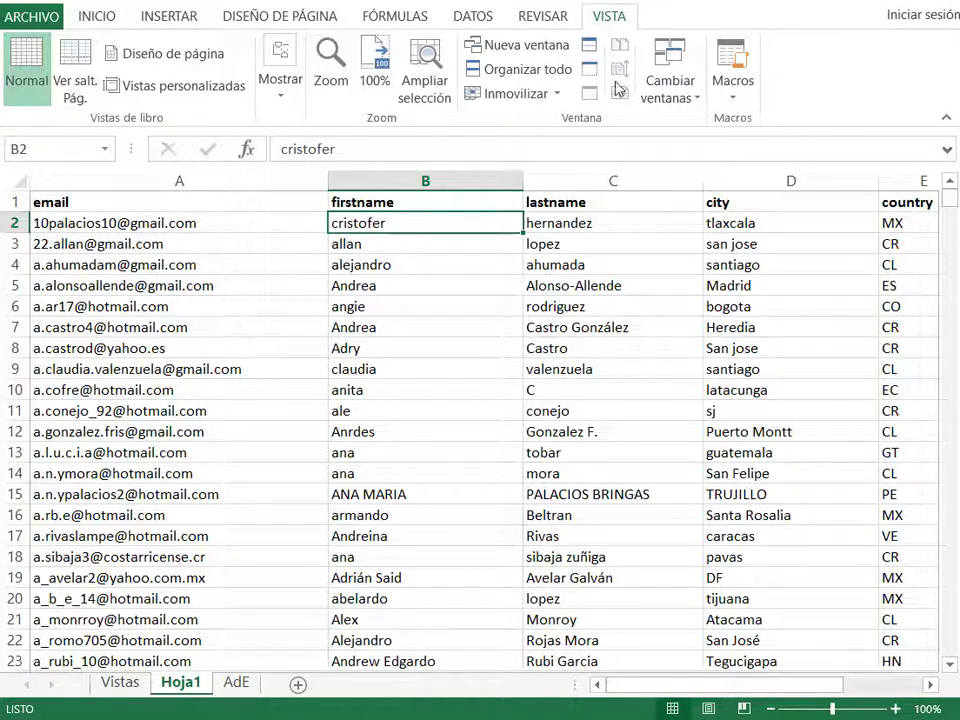
# Freeze panes at B2 with Inmovilizar paneles, locking the header row and email column
pyautogui.click(552, 94)
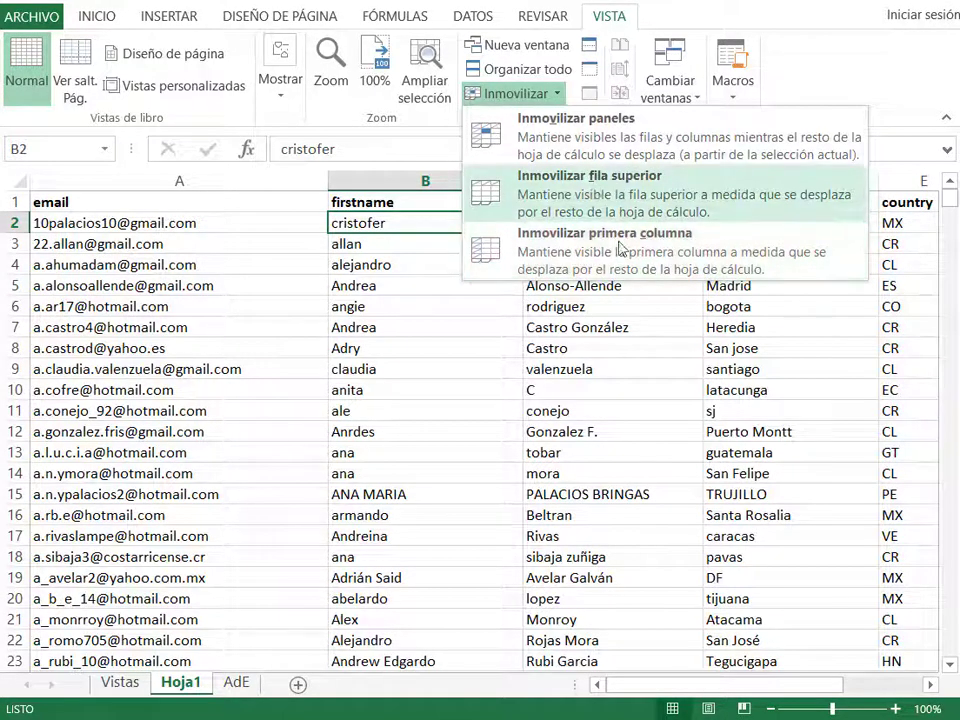
pyautogui.click(615, 143)
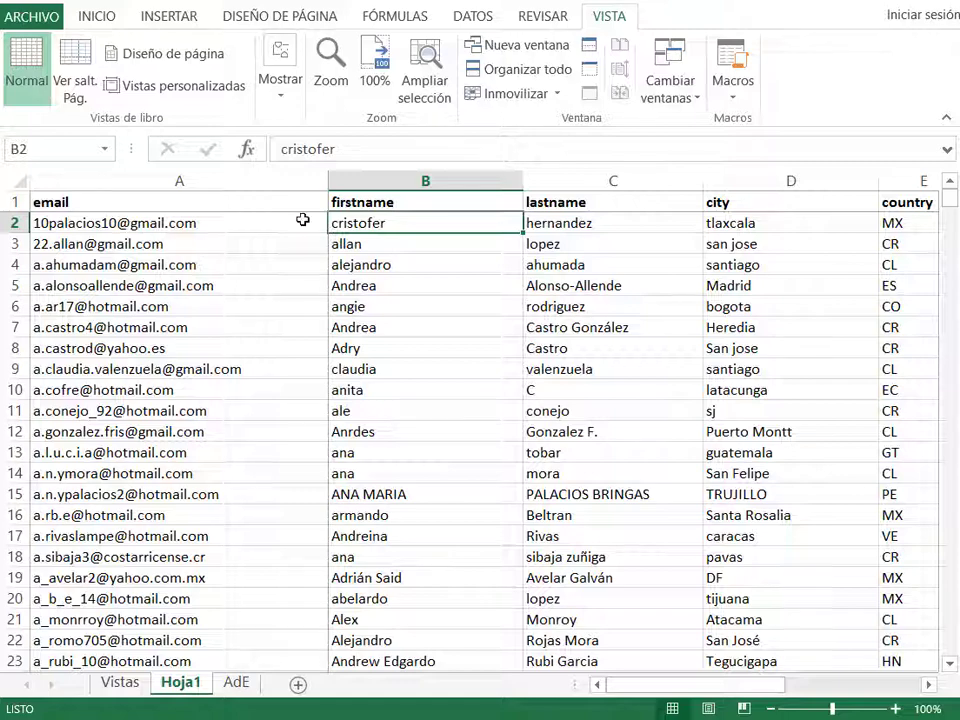
pyautogui.press('Right')
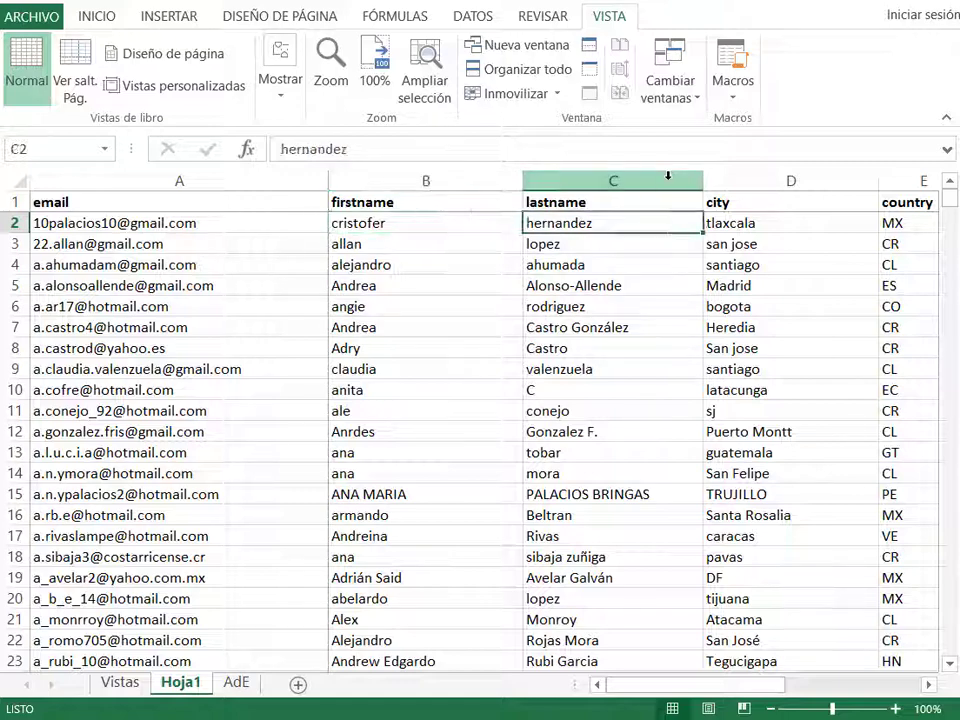
pyautogui.press('Right')
pyautogui.press('Right')
pyautogui.press('Right')
pyautogui.press('Down')
pyautogui.press('Down')
pyautogui.press('Down')
pyautogui.press('Down')
pyautogui.press('Down')
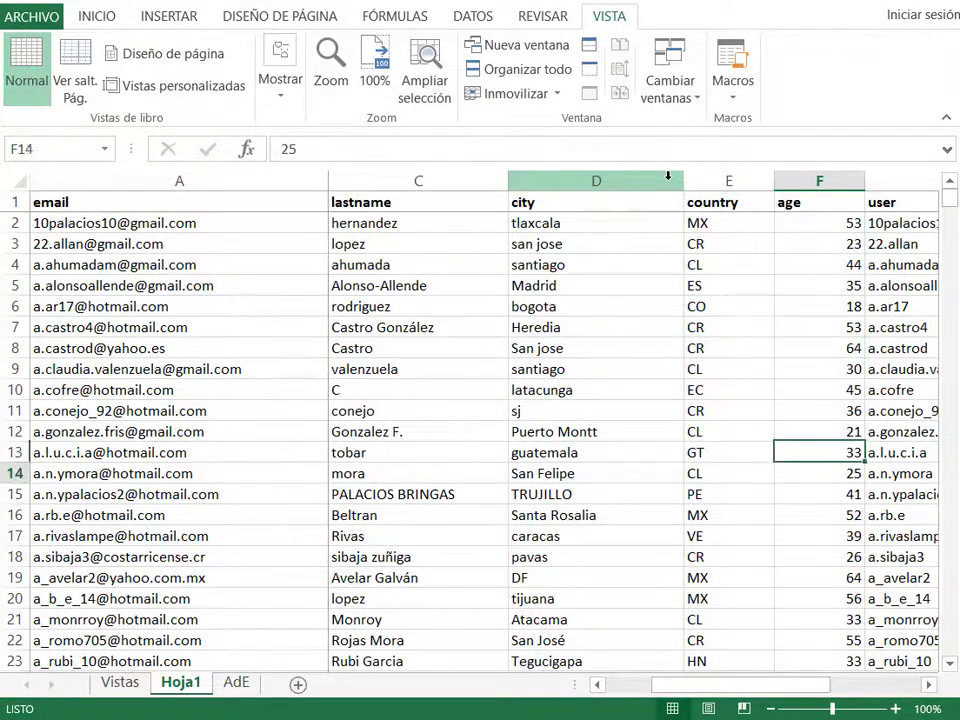
pyautogui.press('Down')
pyautogui.press('Down')
pyautogui.press('Down')
pyautogui.press('Down')
pyautogui.press('Down')
pyautogui.press('Down')
pyautogui.press('Down')
pyautogui.press('Down')
pyautogui.press('Down')
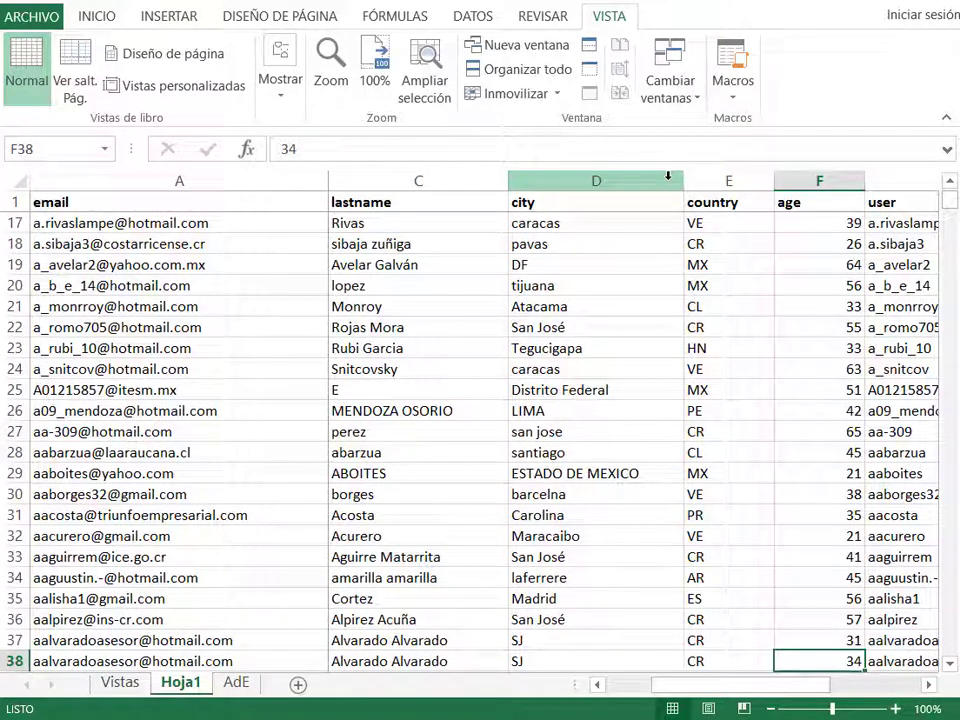
# Move along row 38 to password, then down the lastname column to row 67
pyautogui.press('Right')
pyautogui.press('Right')
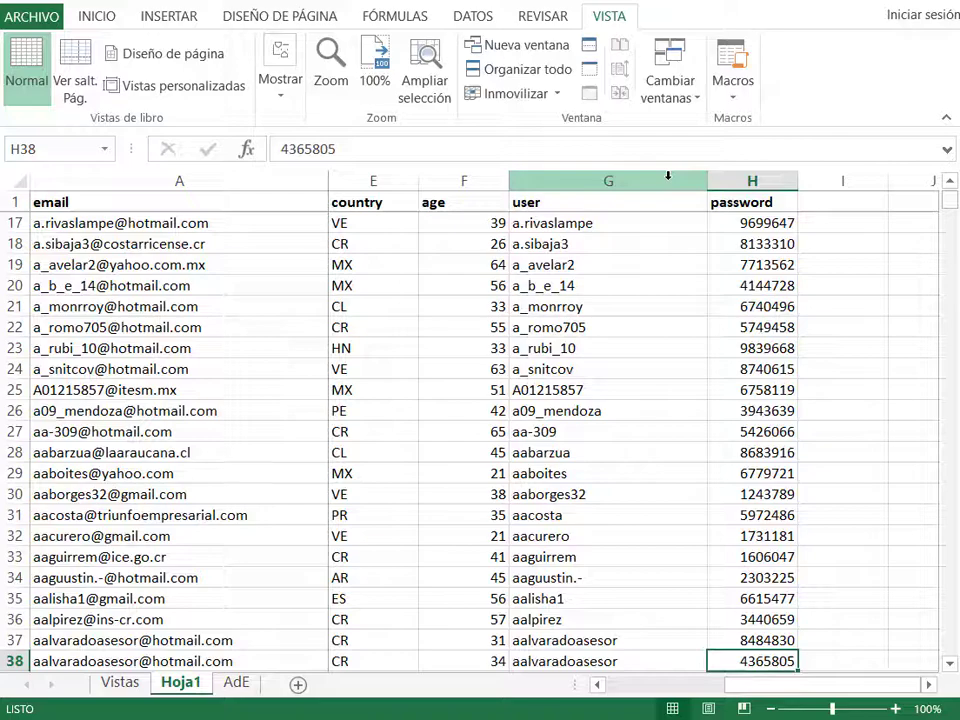
pyautogui.press('Left')
pyautogui.press('Left')
pyautogui.press('Left')
pyautogui.press('Left')
pyautogui.press('Left')
pyautogui.press('Left')
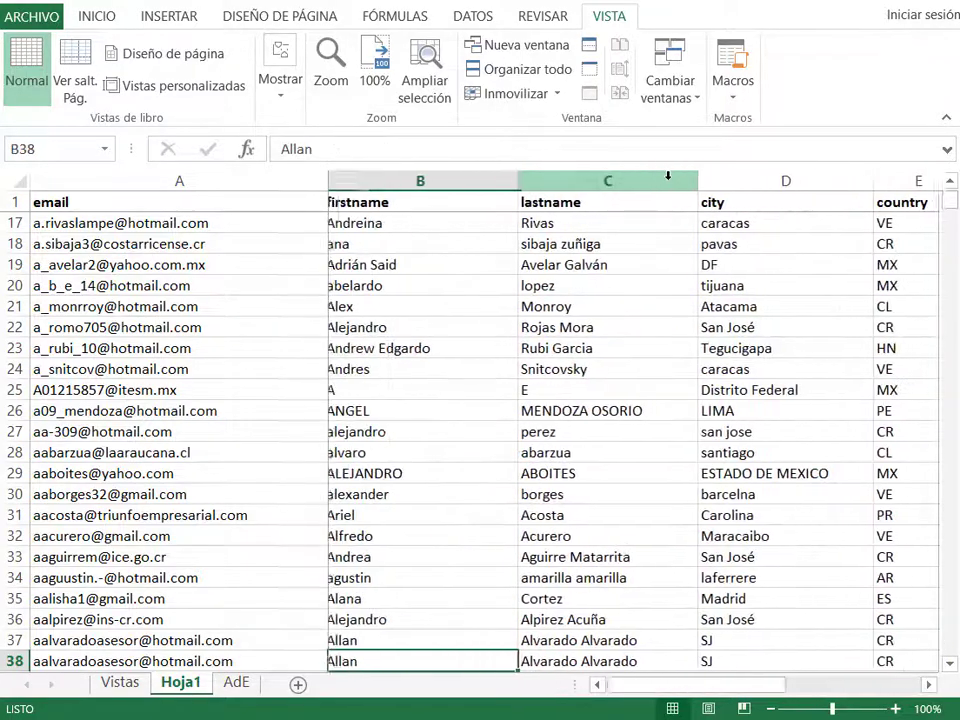
pyautogui.press('Right')
pyautogui.press('Down')
pyautogui.press('Down')
pyautogui.press('Down')
pyautogui.press('Down')
pyautogui.press('Down')
pyautogui.press('Down')
pyautogui.press('Down')
pyautogui.press('Down')
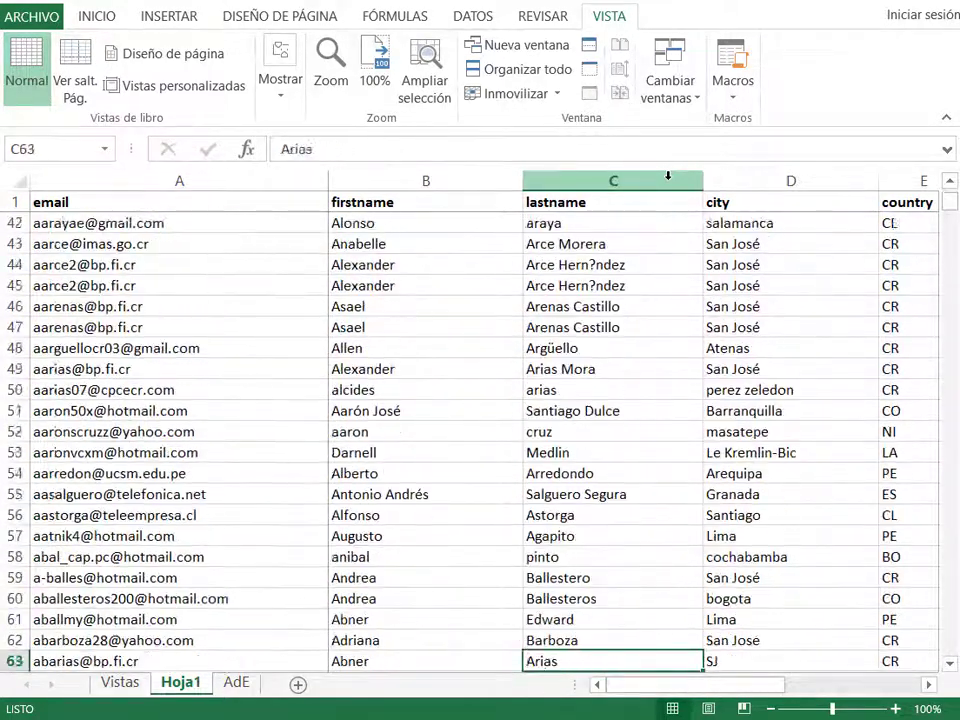
pyautogui.press('Down')
pyautogui.press('Down')
pyautogui.press('Down')
pyautogui.press('Down')
pyautogui.press('Right')
pyautogui.press('Right')
pyautogui.press('Right')
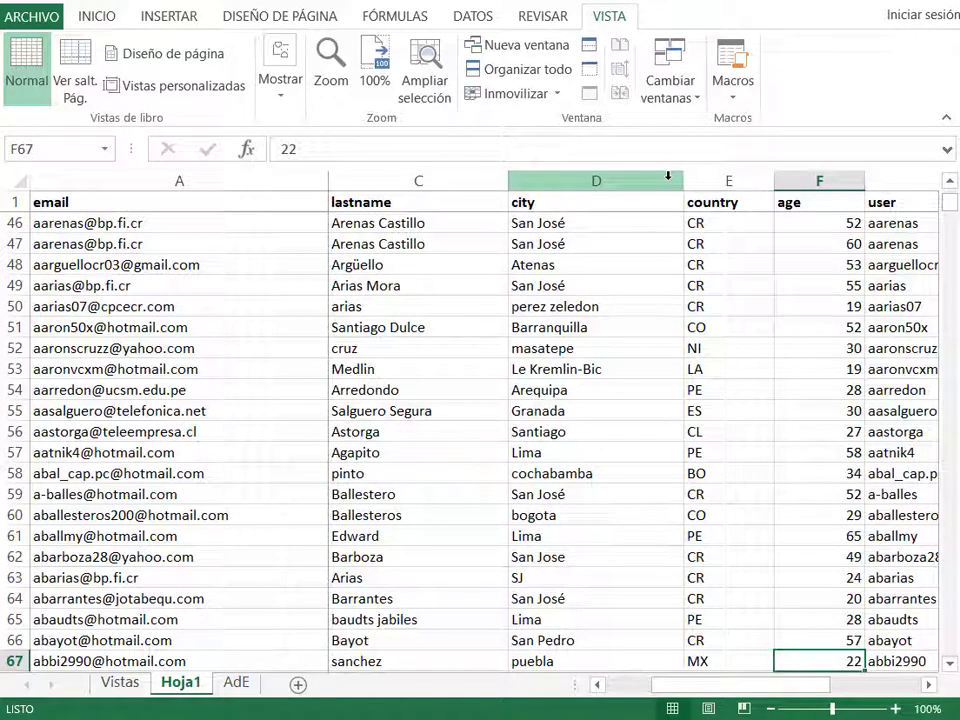
pyautogui.click(524, 96)
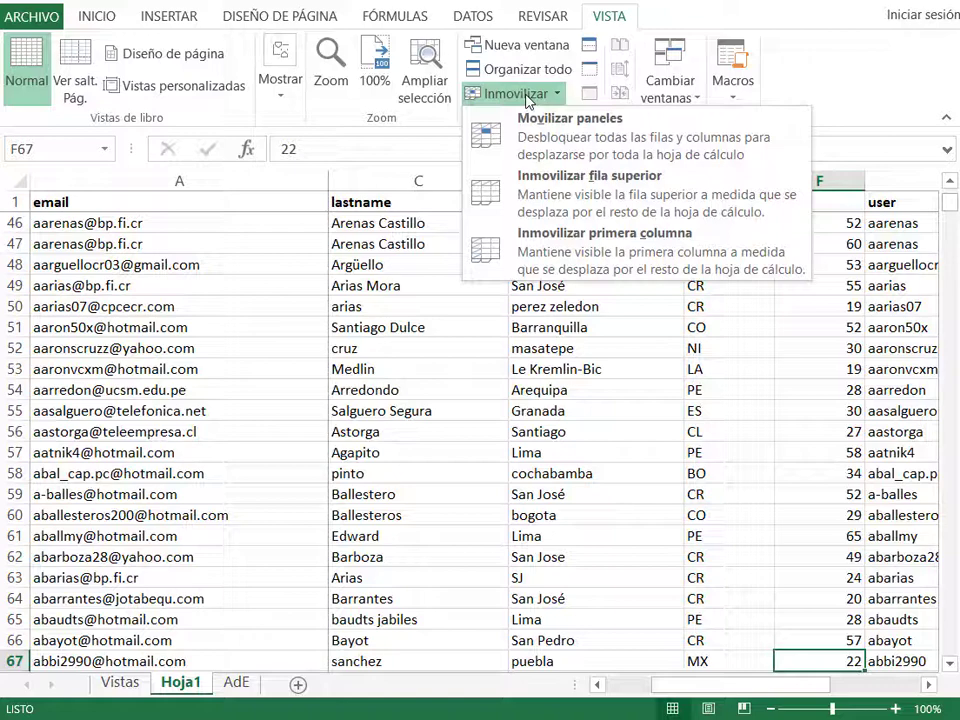
# Unfreeze the panes and move through the record toward the user column
pyautogui.click(614, 135)
pyautogui.click(476, 322)
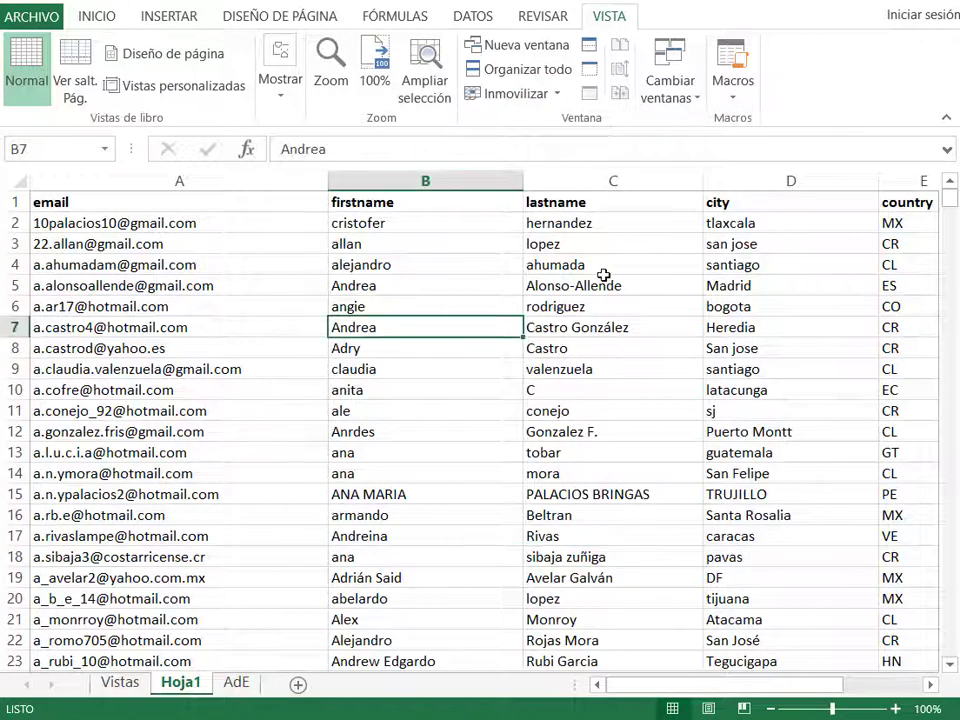
pyautogui.press('Right')
pyautogui.press('Right')
pyautogui.press('Right')
pyautogui.press('Right')
pyautogui.press('Right')
pyautogui.press('Down')
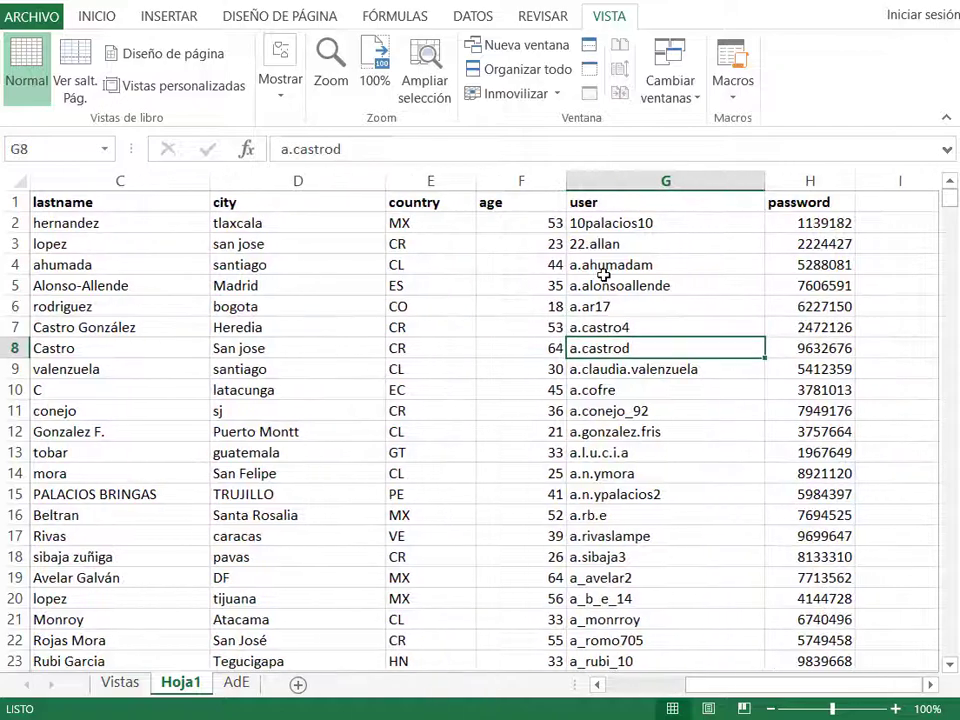
# Return to the top of the data and pick C8 as the freeze point
pyautogui.press('Down')
pyautogui.press('Down')
pyautogui.press('Down')
pyautogui.press('Down')
pyautogui.press('Down')
pyautogui.press('Down')
pyautogui.press('Down')
pyautogui.press('Down')
pyautogui.press('Left')
pyautogui.press('Left')
pyautogui.press('Left')
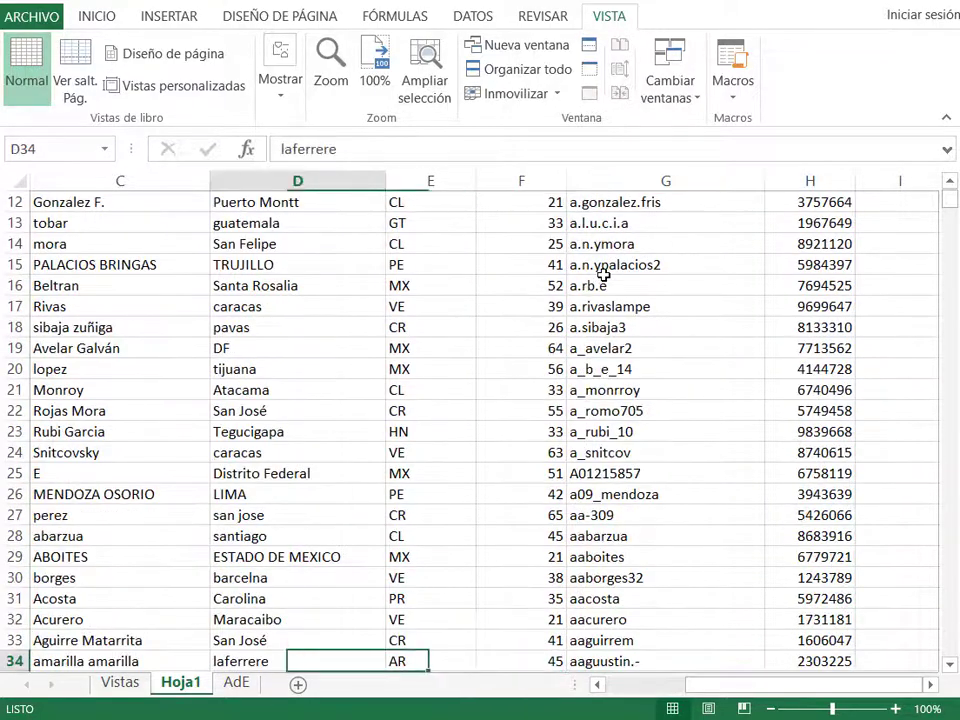
pyautogui.press('Left')
pyautogui.press('Left')
pyautogui.press('Left')
pyautogui.press('Up')
pyautogui.press('Up')
pyautogui.press('Up')
pyautogui.press('Up')
pyautogui.press('Up')
pyautogui.press('Up')
pyautogui.press('Up')
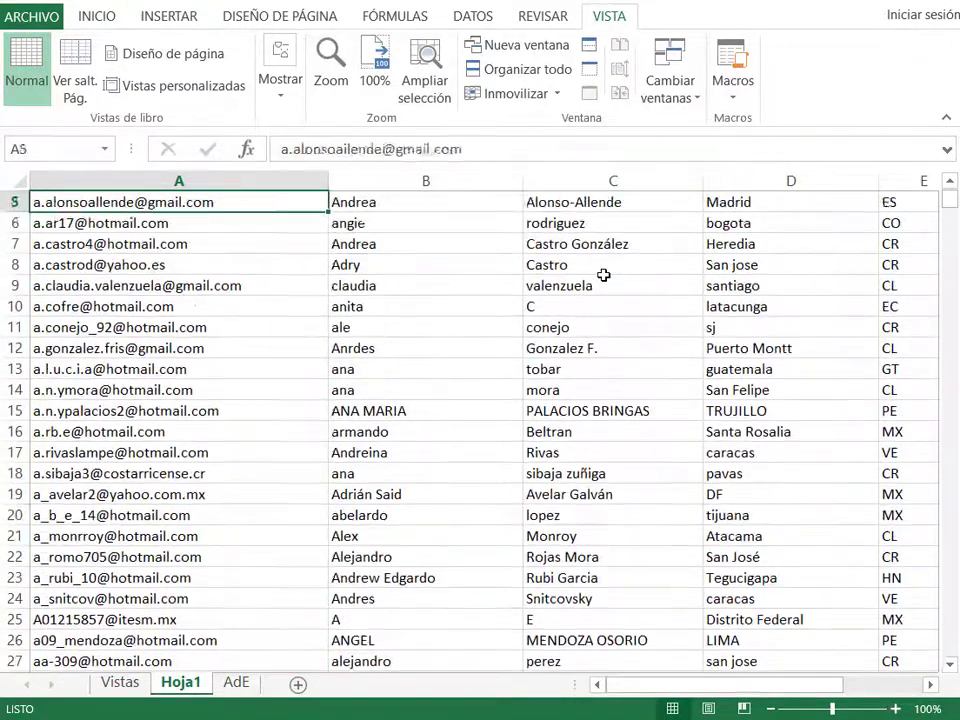
pyautogui.press('Up')
pyautogui.press('Up')
pyautogui.press('Up')
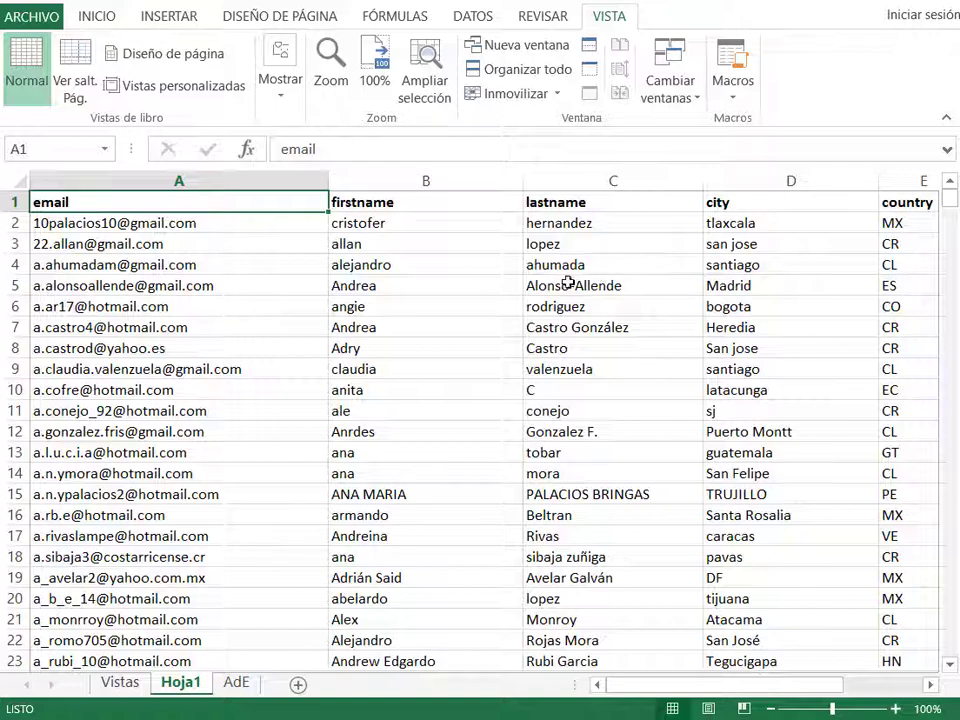
pyautogui.click(579, 340)
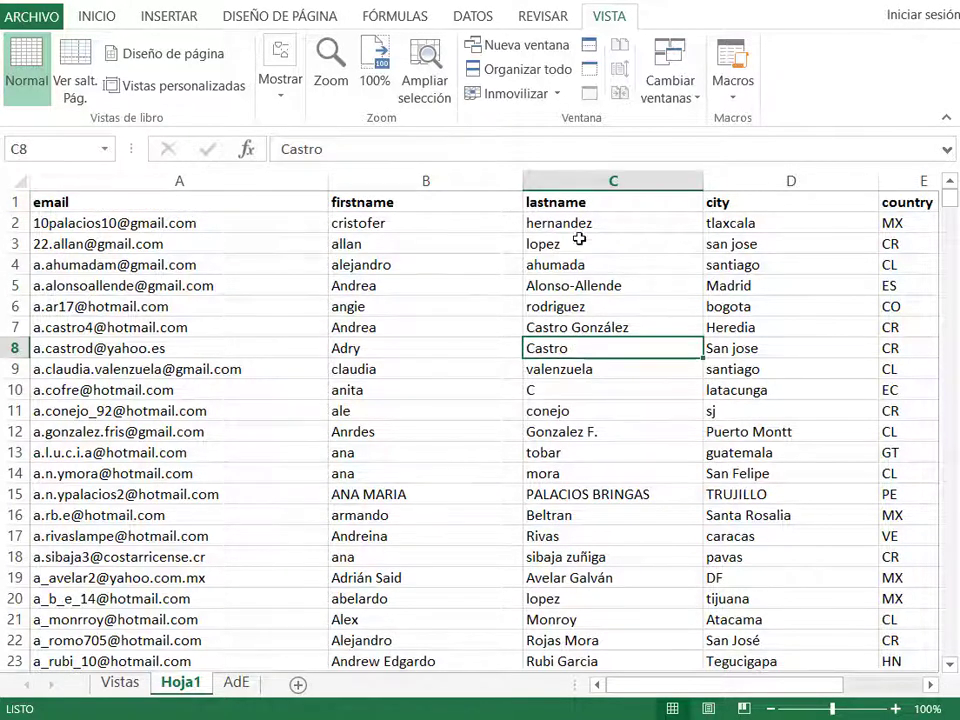
pyautogui.click(551, 95)
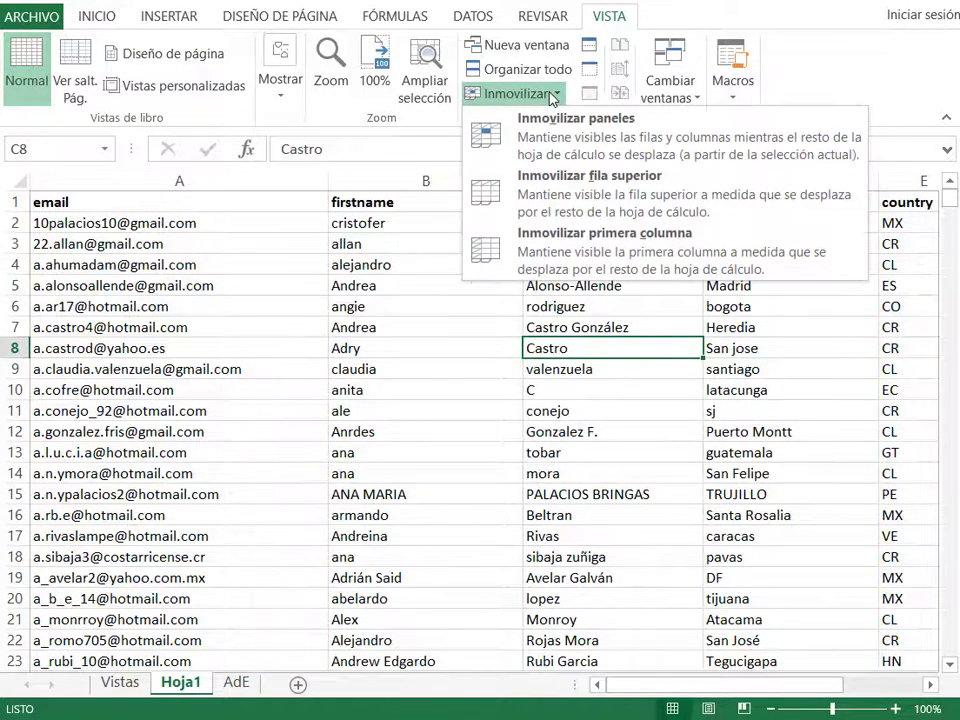
# Freeze panes at C8, then arrow right and down to row 53 to test it
pyautogui.click(590, 124)
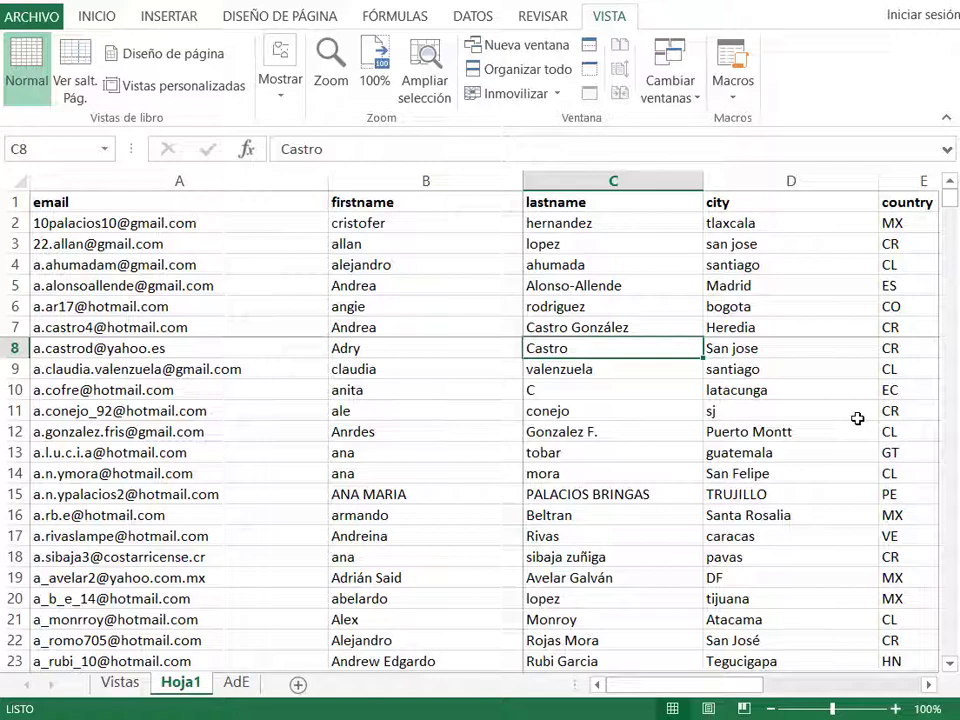
pyautogui.press('Right')
pyautogui.press('Right')
pyautogui.press('Right')
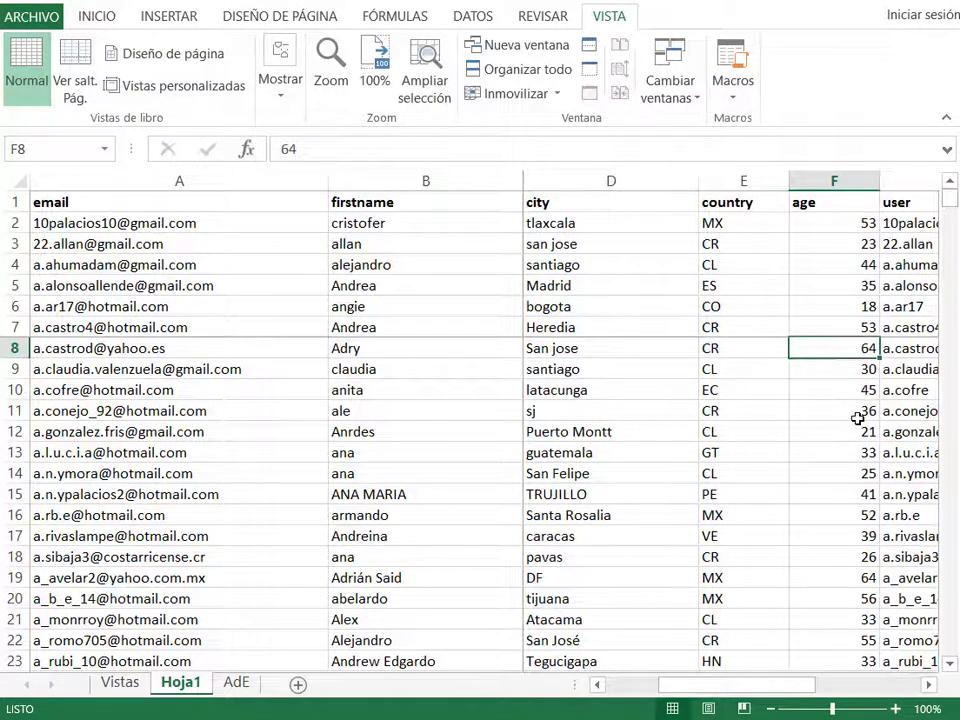
pyautogui.press('Down')
pyautogui.press('Down')
pyautogui.press('Down')
pyautogui.press('Down')
pyautogui.press('Down')
pyautogui.press('Down')
pyautogui.press('Down')
pyautogui.press('Down')
pyautogui.press('Down')
pyautogui.press('Down')
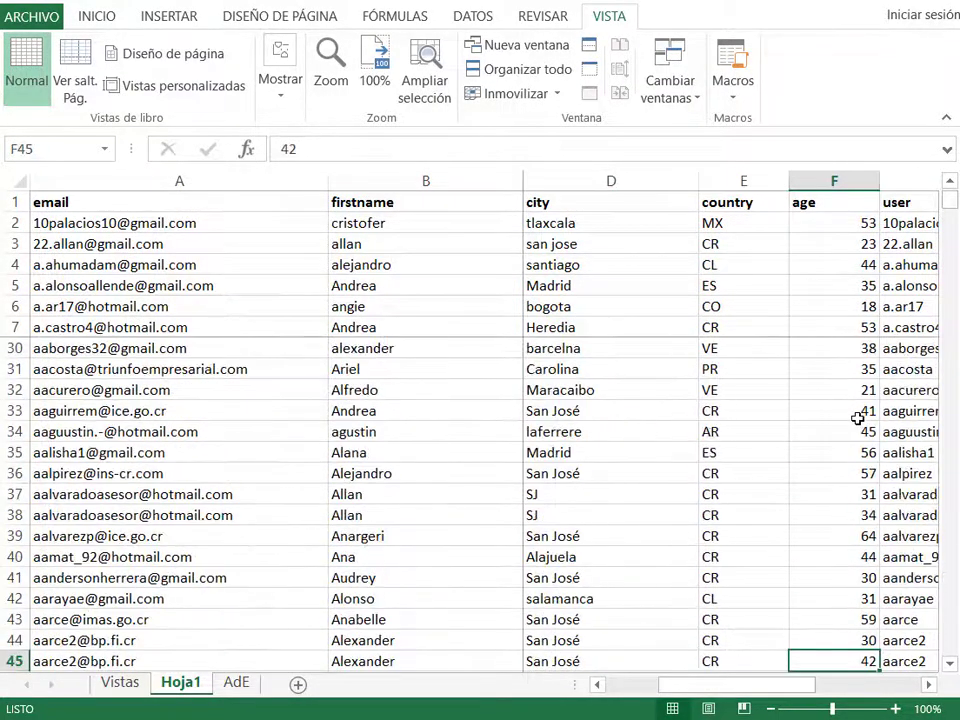
pyautogui.press('Right')
pyautogui.press('Right')
pyautogui.press('Left')
pyautogui.press('Down')
pyautogui.press('Down')
pyautogui.press('Down')
pyautogui.press('Down')
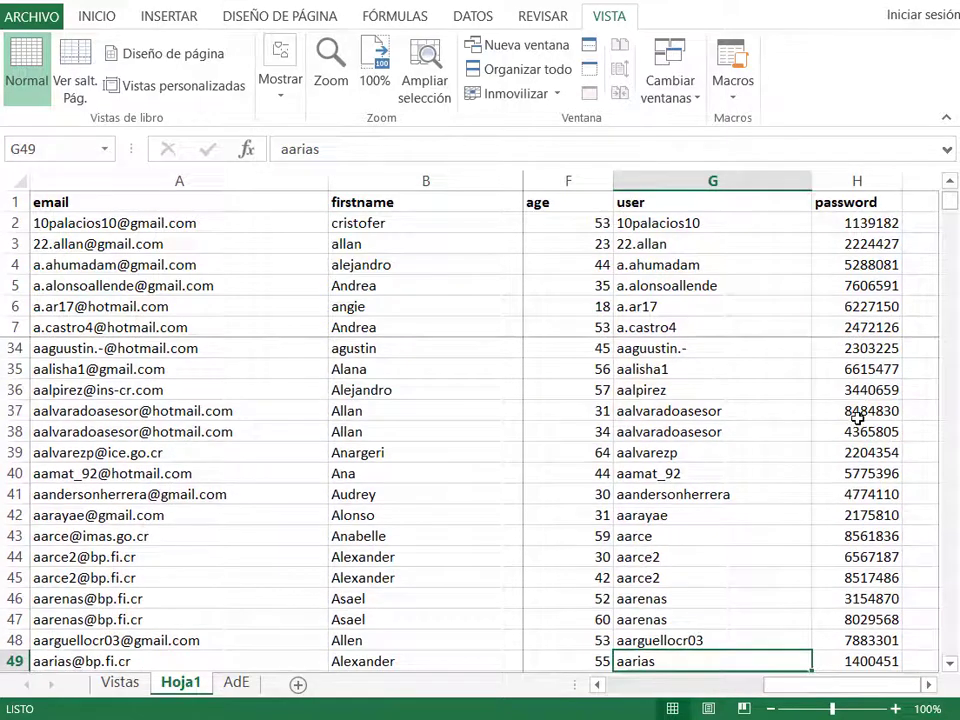
pyautogui.press('Right')
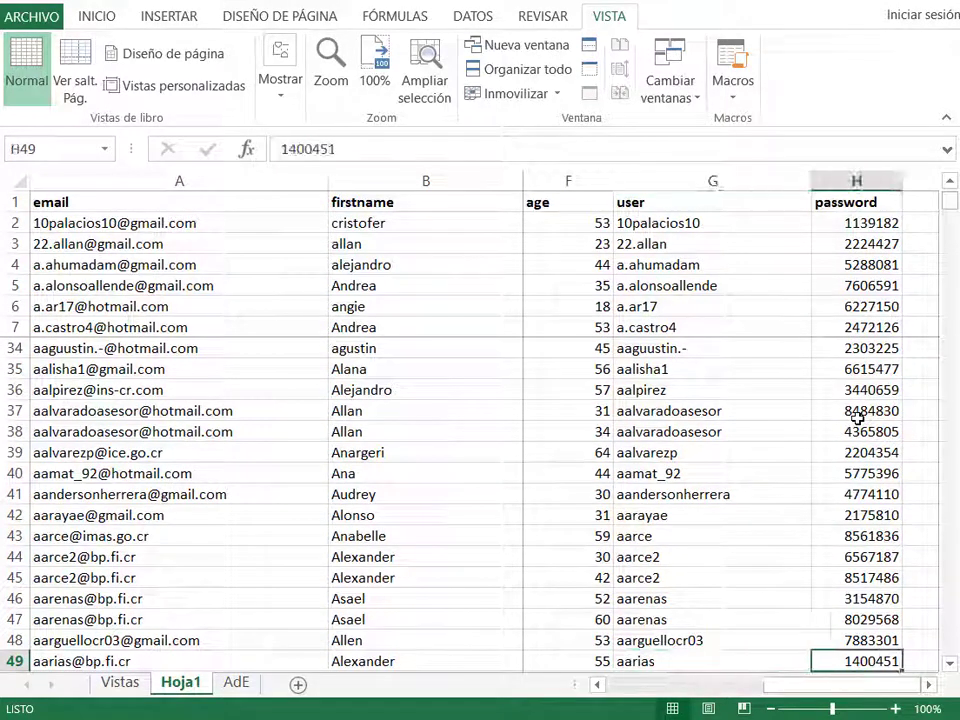
pyautogui.press('Down')
pyautogui.press('Down')
pyautogui.press('Down')
pyautogui.press('Down')
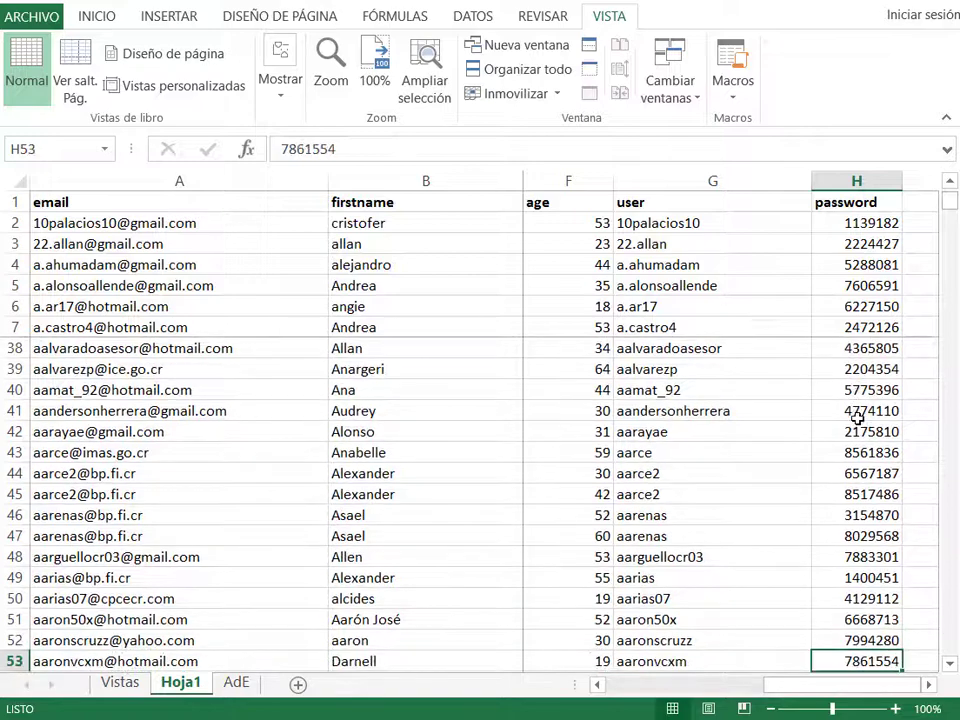
pyautogui.press('Left')
pyautogui.press('Left')
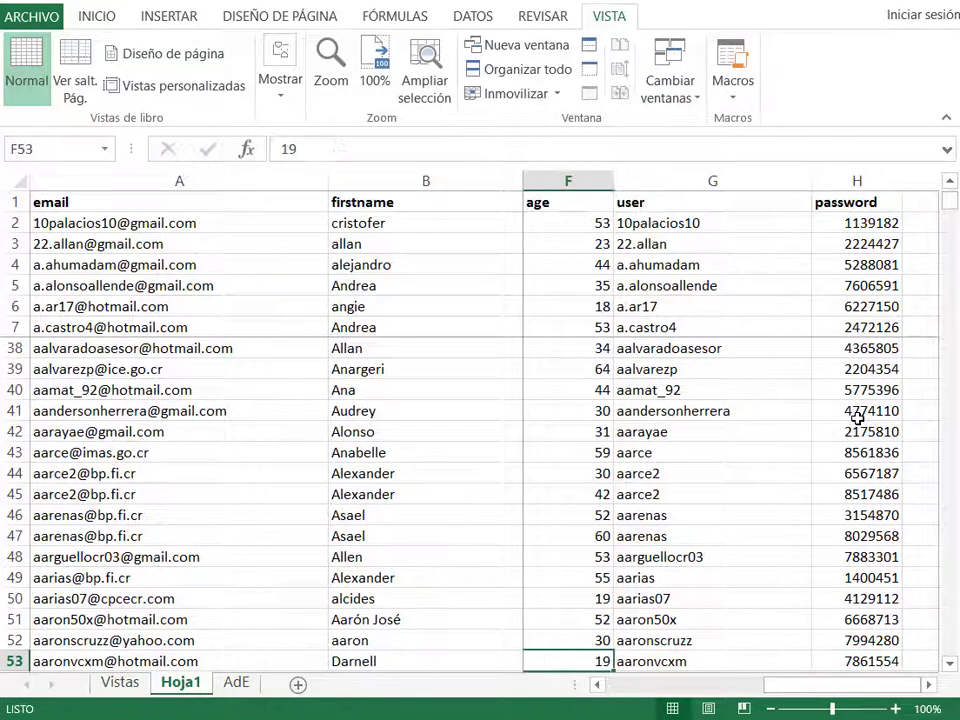
pyautogui.press('Left')
pyautogui.press('Left')
pyautogui.press('Left')
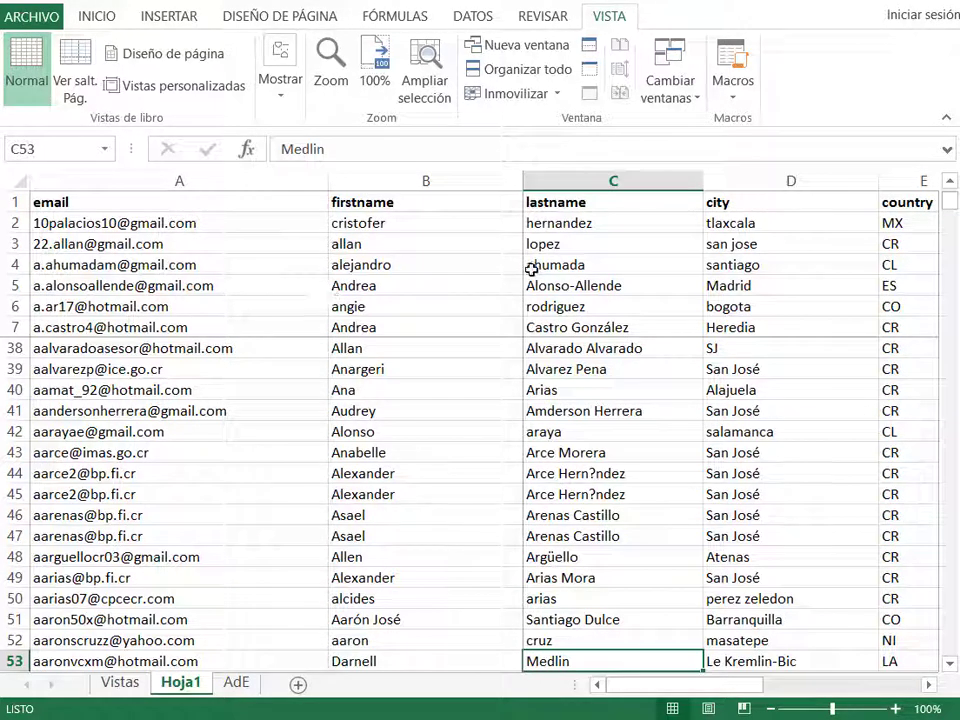
# Unfreeze the panes, then freeze them again at cell C8
pyautogui.click(515, 93)
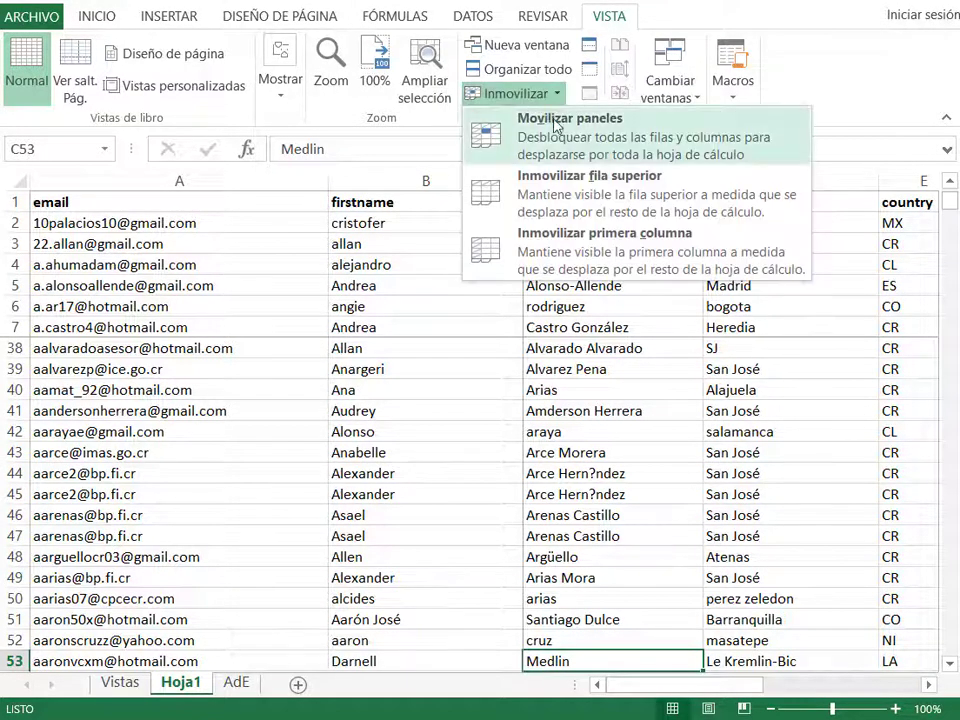
pyautogui.click(577, 139)
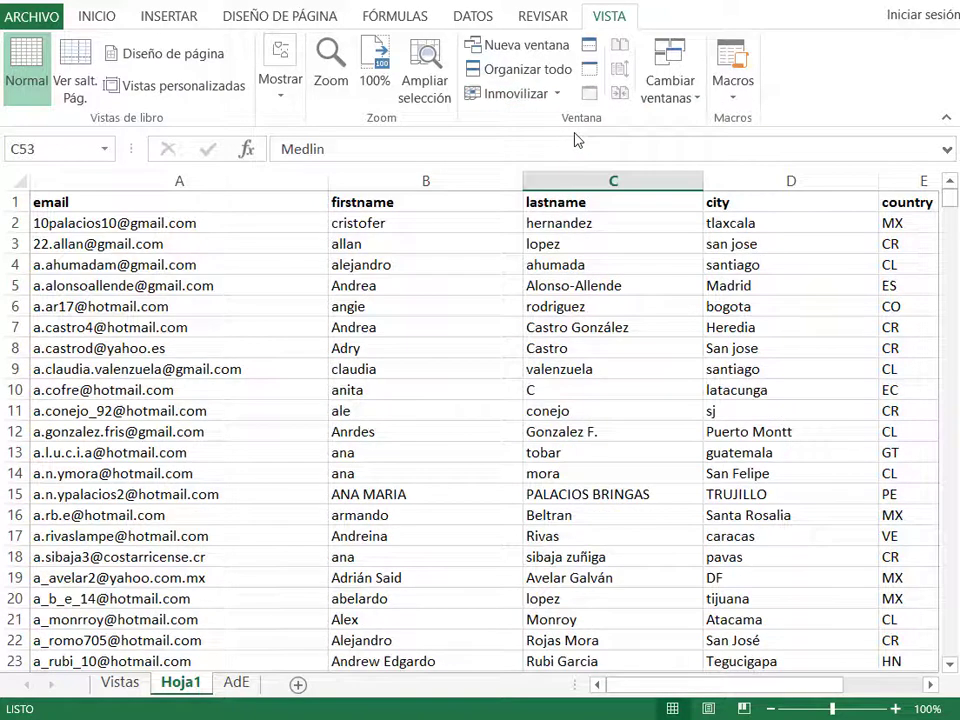
pyautogui.click(574, 342)
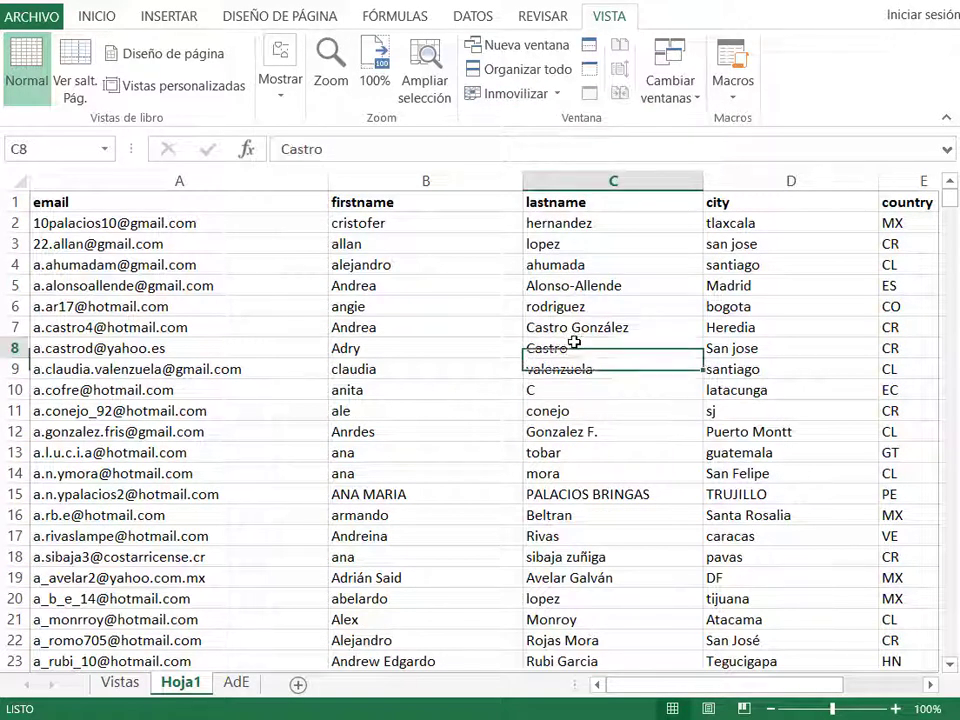
pyautogui.click(541, 98)
pyautogui.click(583, 146)
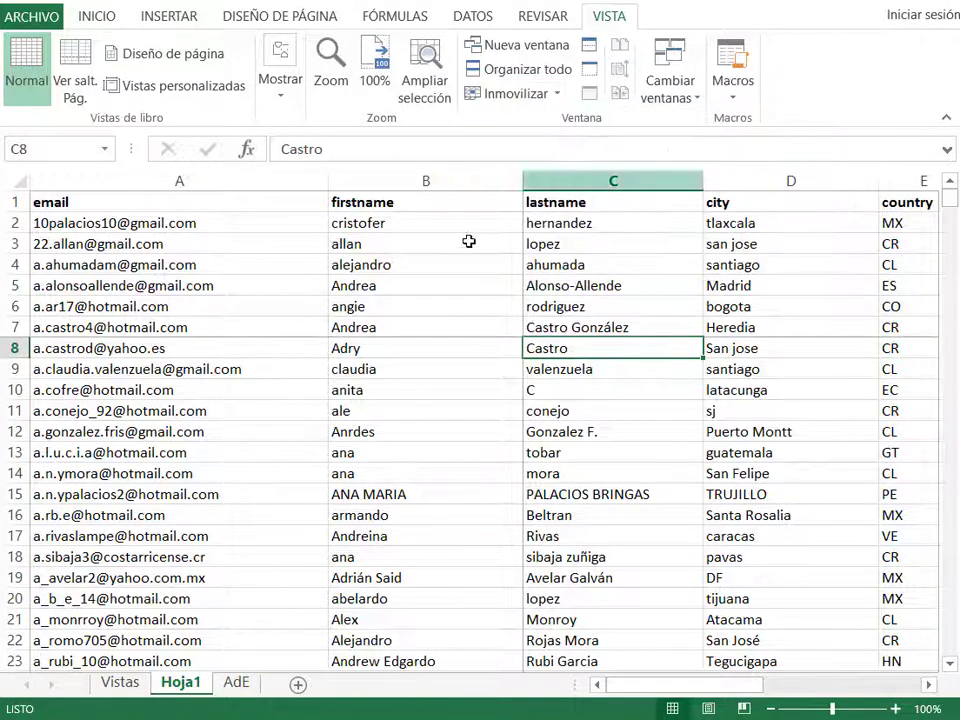
# Test the frozen area from B4 and E11, then select the fixed block A1:B7
pyautogui.click(436, 261)
pyautogui.scroll(-2, 343, 302)
pyautogui.scroll(2, 330, 270)
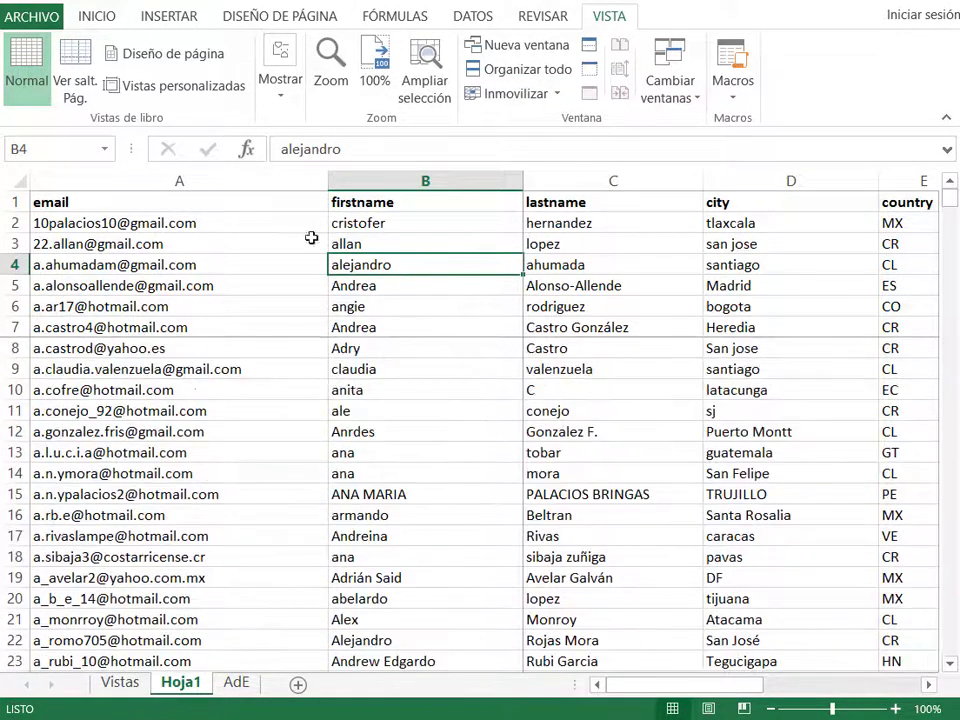
pyautogui.click(888, 405)
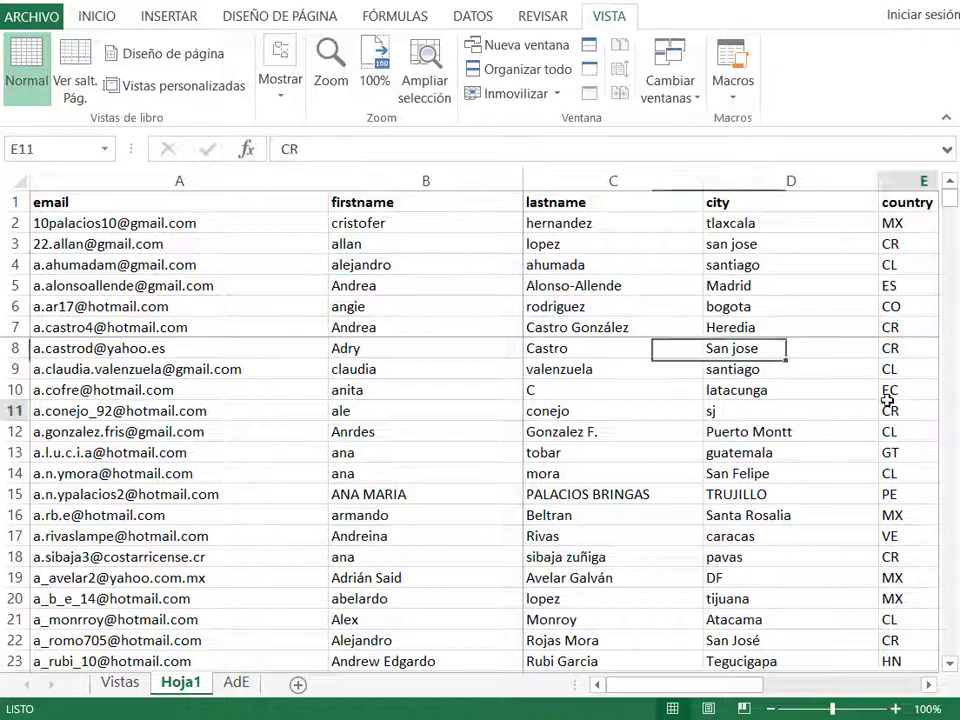
pyautogui.press('Right')
pyautogui.press('Right')
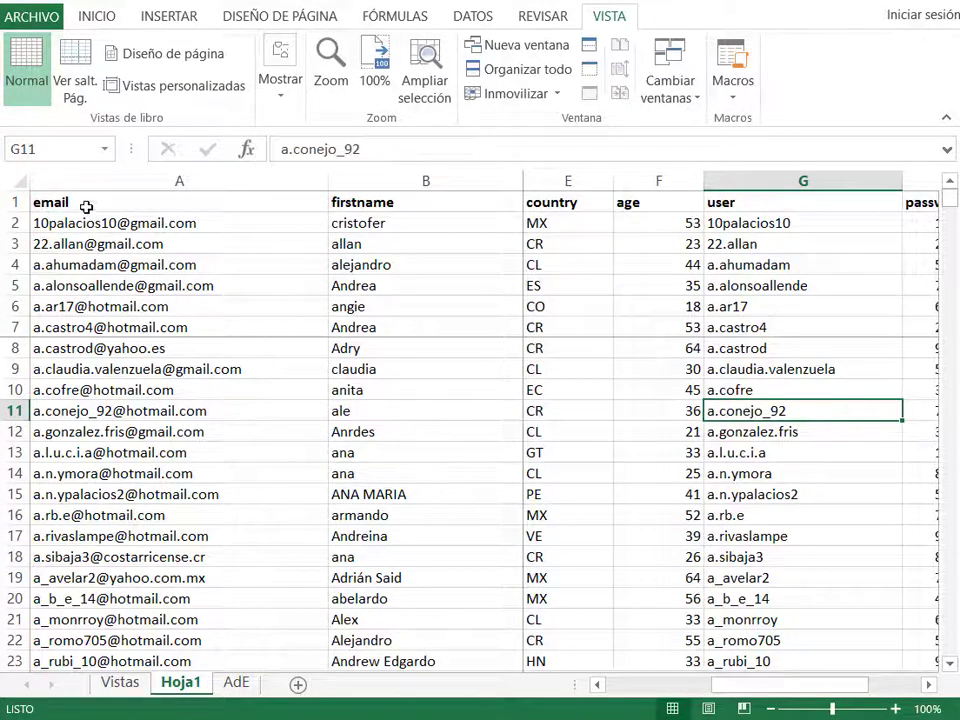
pyautogui.moveTo(86, 206); pyautogui.dragTo(439, 327)
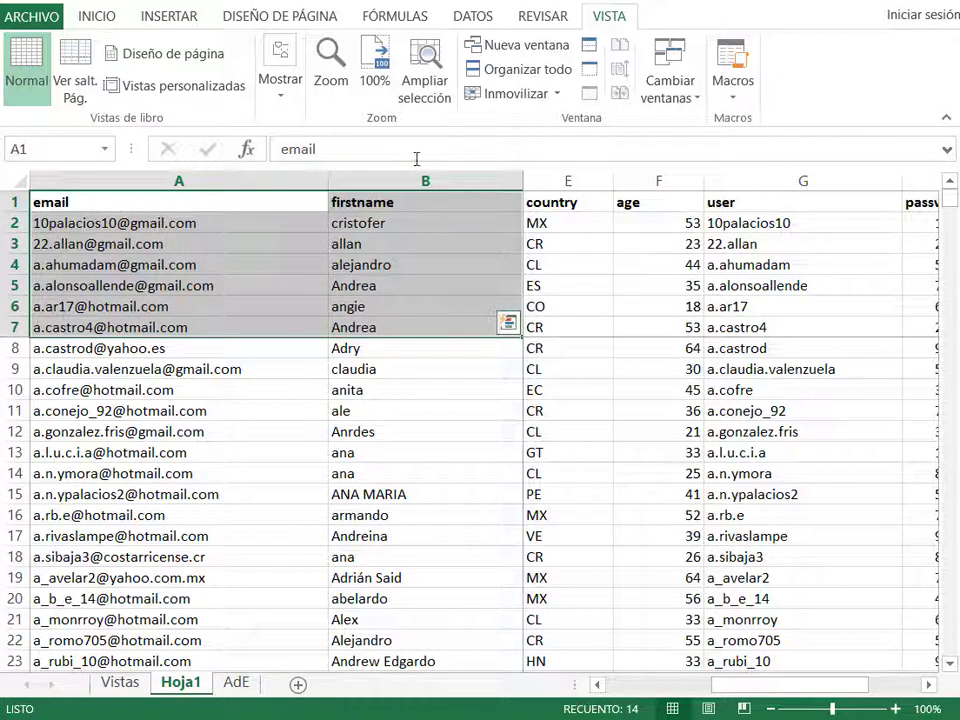
# Unfreeze, apply Dividir, and place the splits below row 8 and between columns B and C
pyautogui.click(550, 97)
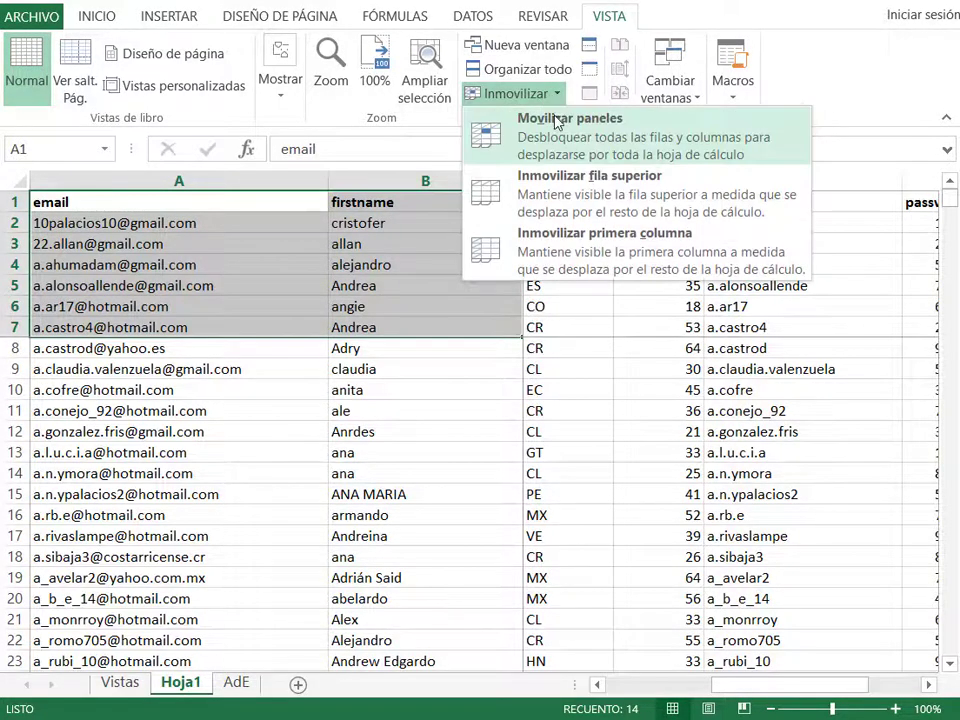
pyautogui.click(562, 120)
pyautogui.click(405, 282)
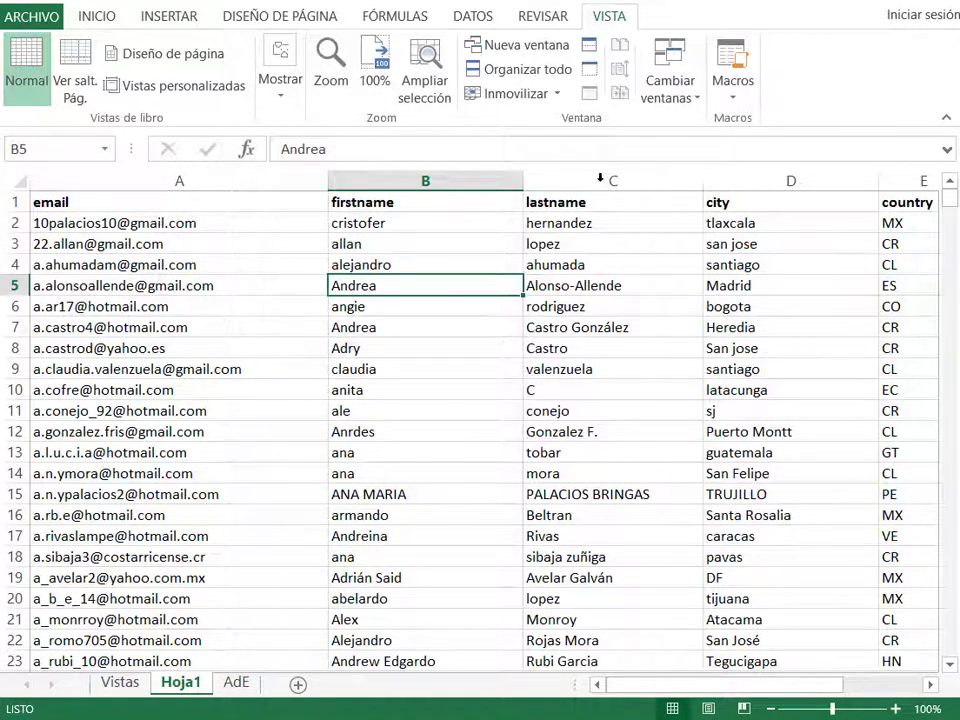
pyautogui.click(588, 50)
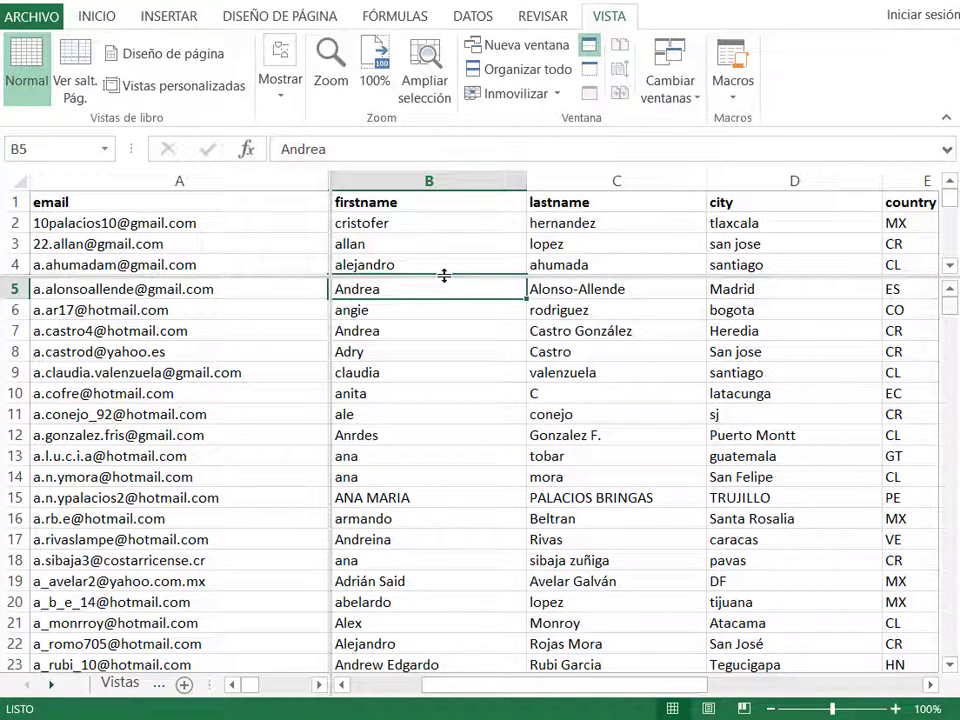
pyautogui.moveTo(444, 275); pyautogui.dragTo(447, 357)
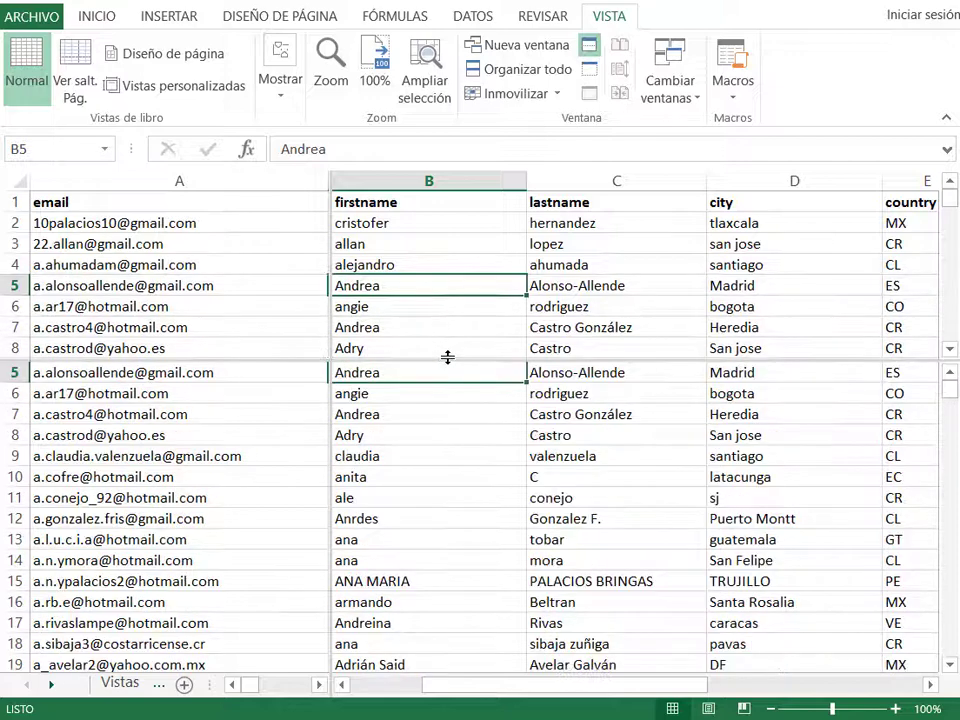
pyautogui.moveTo(330, 319); pyautogui.dragTo(530, 326)
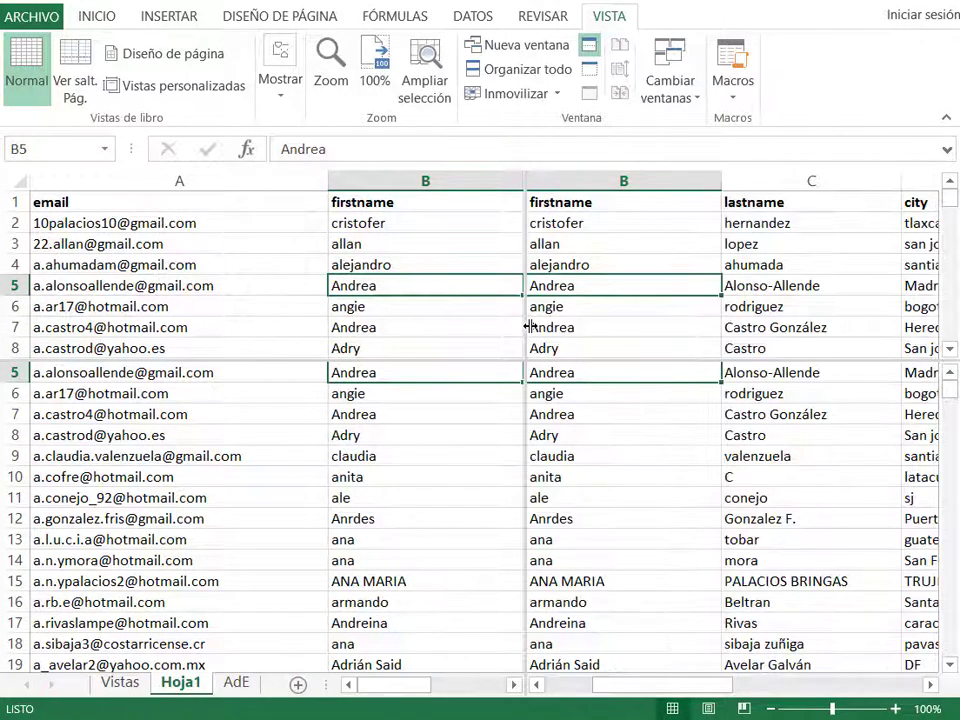
# Clear the first name in cell B4, then undo the deletion
pyautogui.click(636, 258)
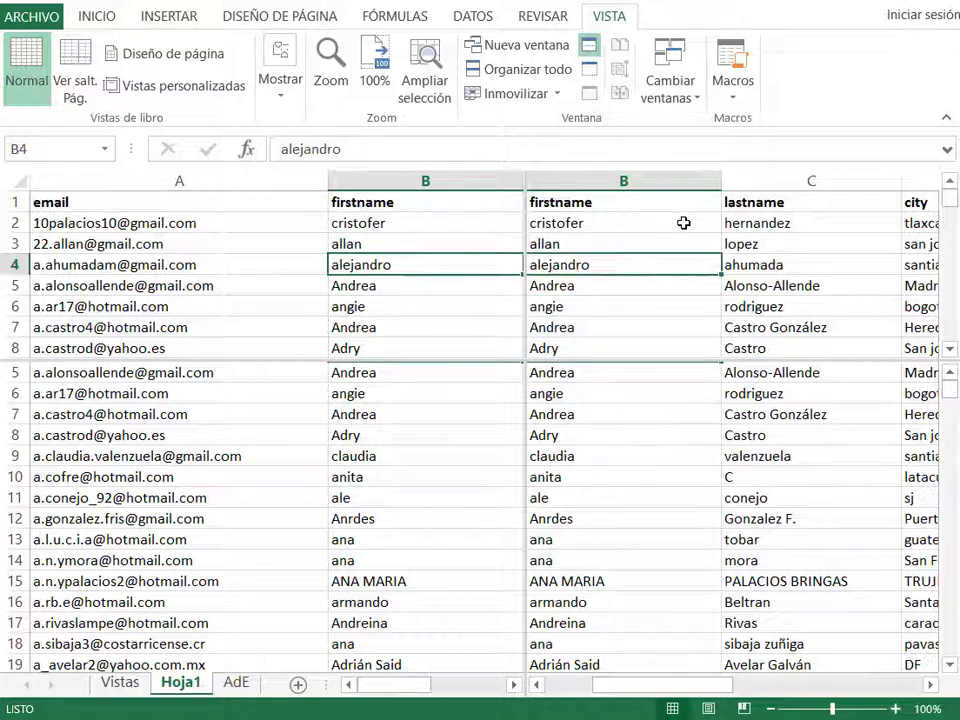
pyautogui.press('Left')
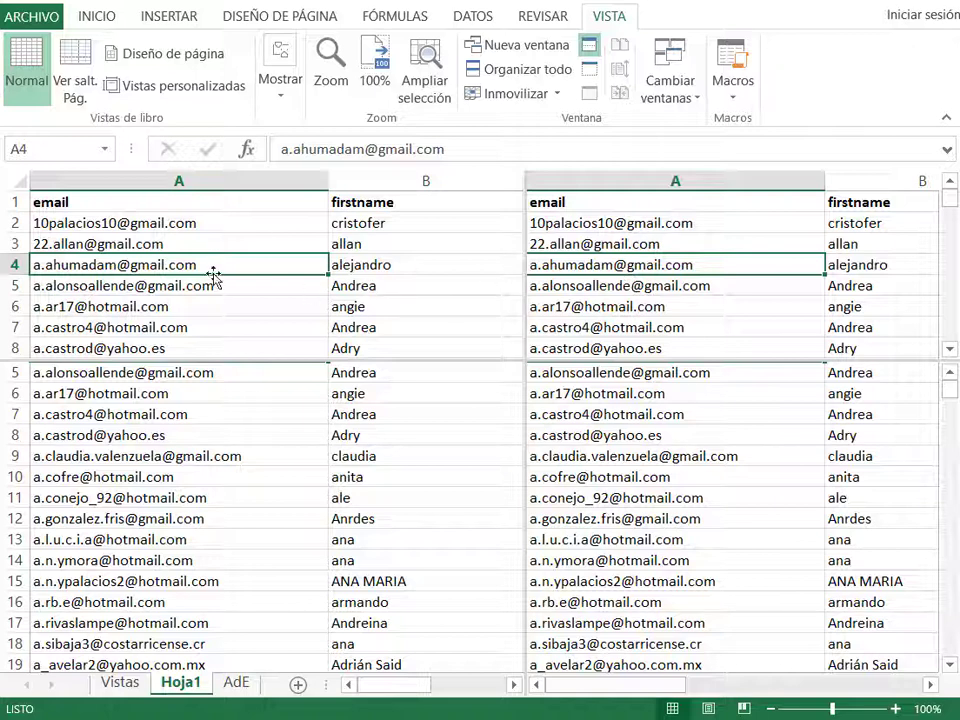
pyautogui.click(384, 263)
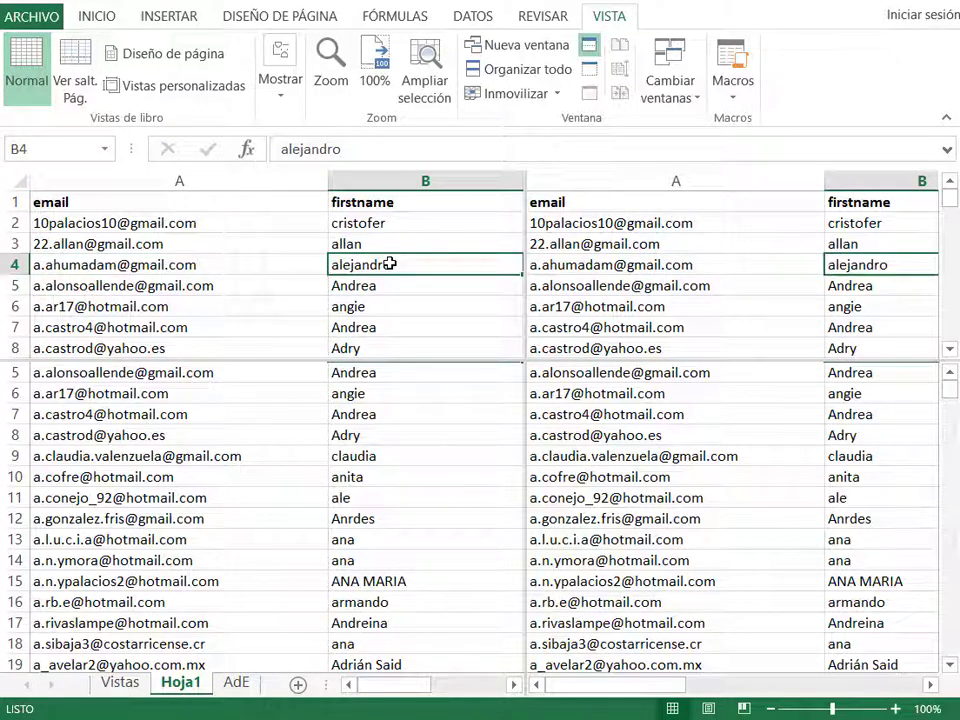
pyautogui.press('Delete')
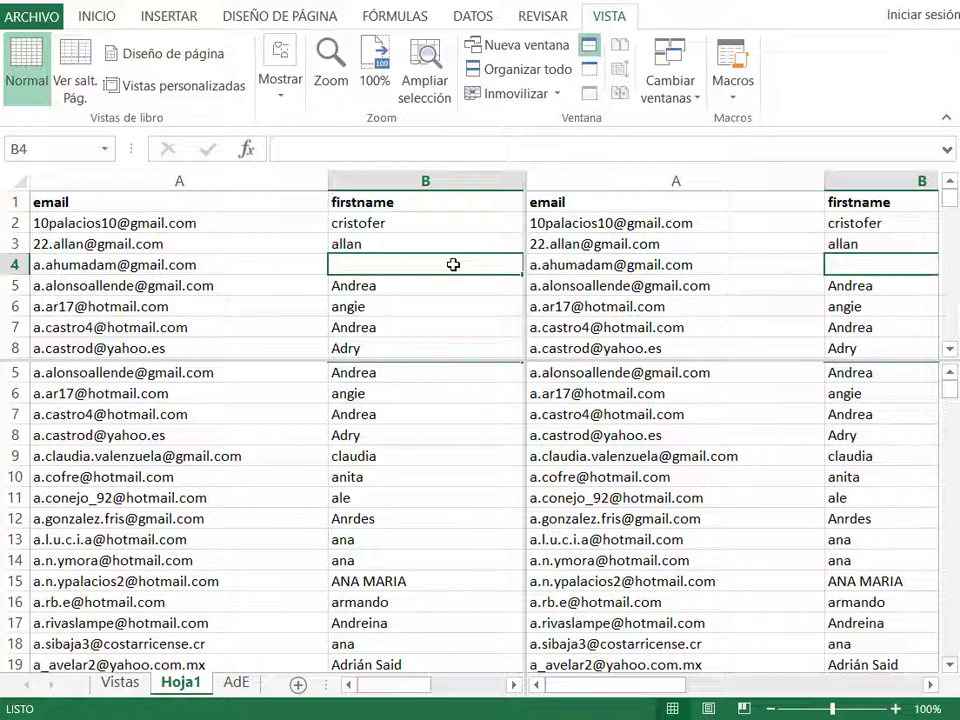
pyautogui.hotkey('ctrl', 'z')
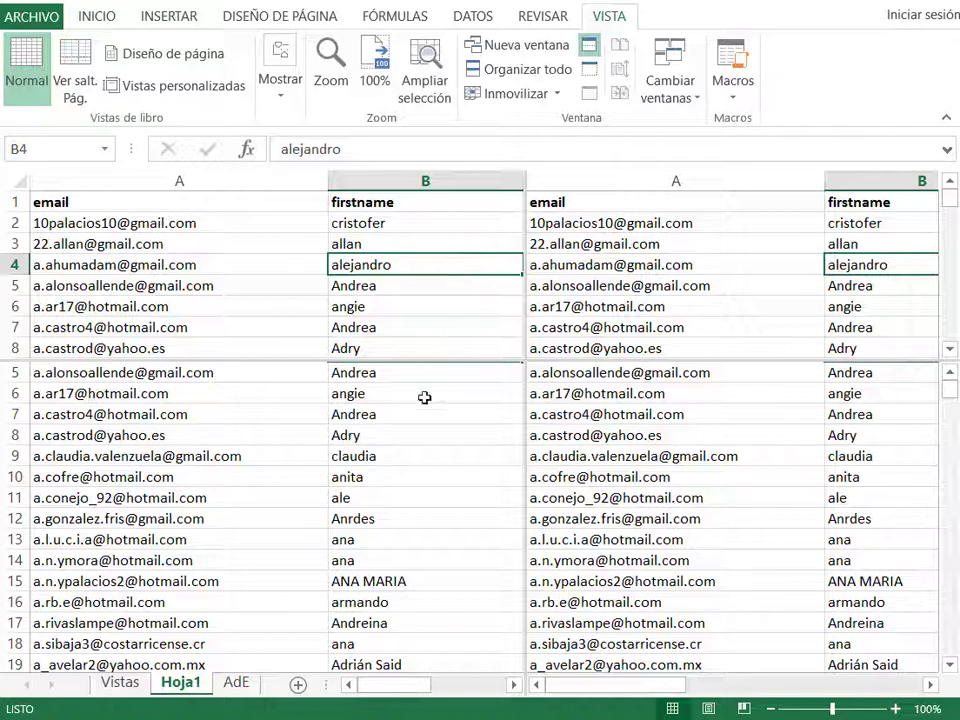
# Scroll the lower panes from B7 down to row 35
pyautogui.click(414, 416)
pyautogui.scroll(-3, 410, 427)
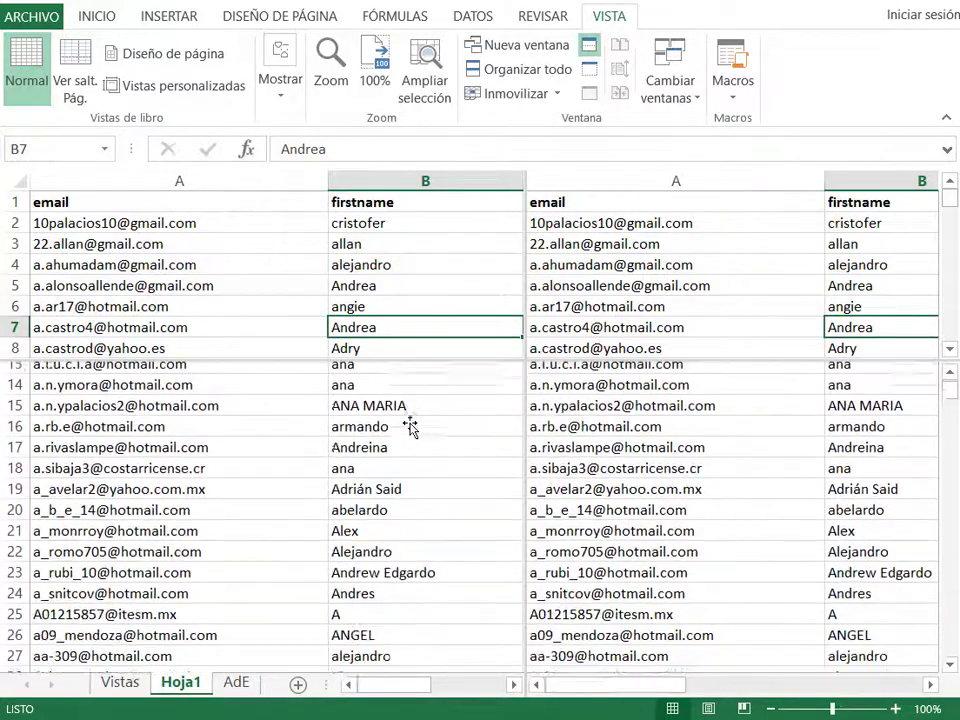
pyautogui.scroll(-4, 410, 427)
pyautogui.scroll(-3, 407, 422)
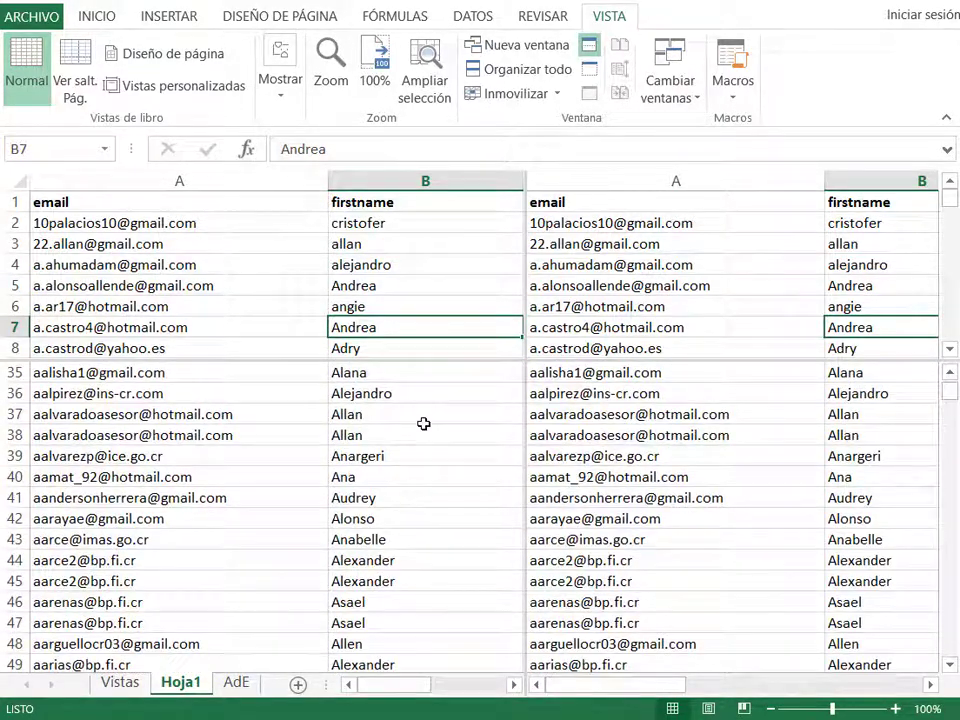
# Narrow the left pane to only the email column and step into the age column
pyautogui.moveTo(523, 418); pyautogui.dragTo(328, 421)
pyautogui.click(531, 416)
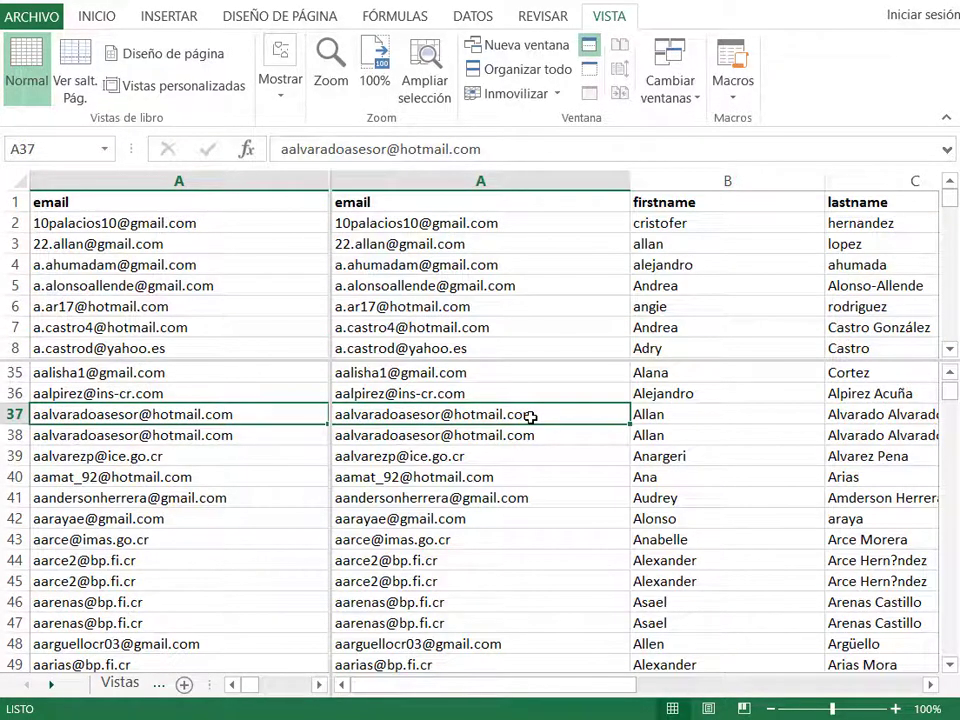
pyautogui.press('Right')
pyautogui.press('Right')
pyautogui.press('Right')
pyautogui.press('Right')
pyautogui.press('Right')
pyautogui.press('Down')
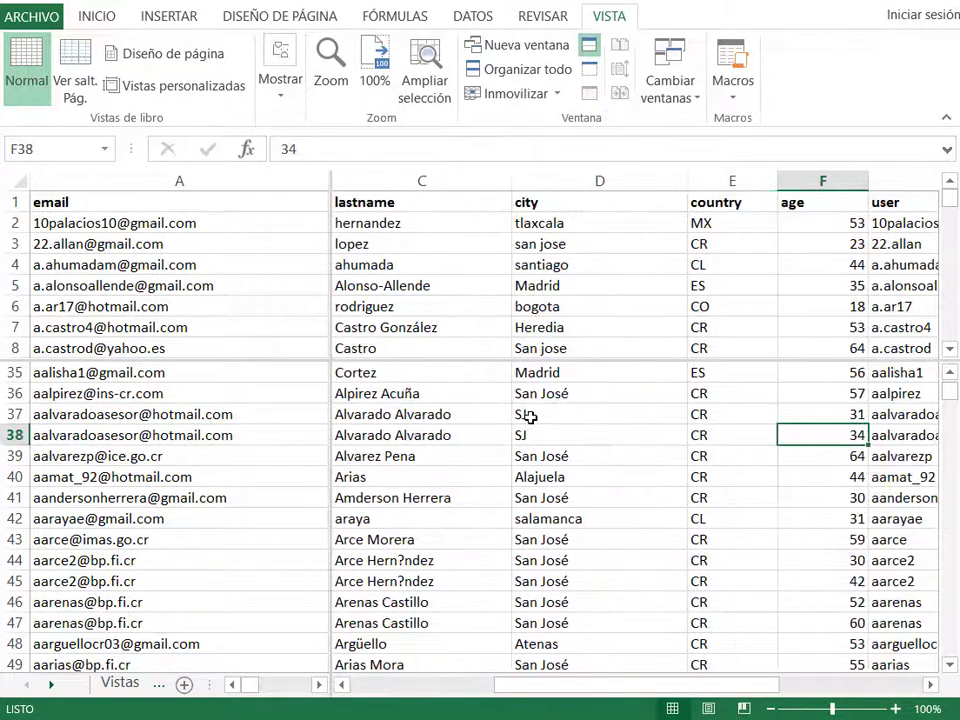
pyautogui.press('Down')
pyautogui.press('Down')
pyautogui.press('Down')
pyautogui.press('Down')
pyautogui.press('Down')
pyautogui.press('Down')
pyautogui.press('Down')
pyautogui.press('Down')
pyautogui.press('Down')
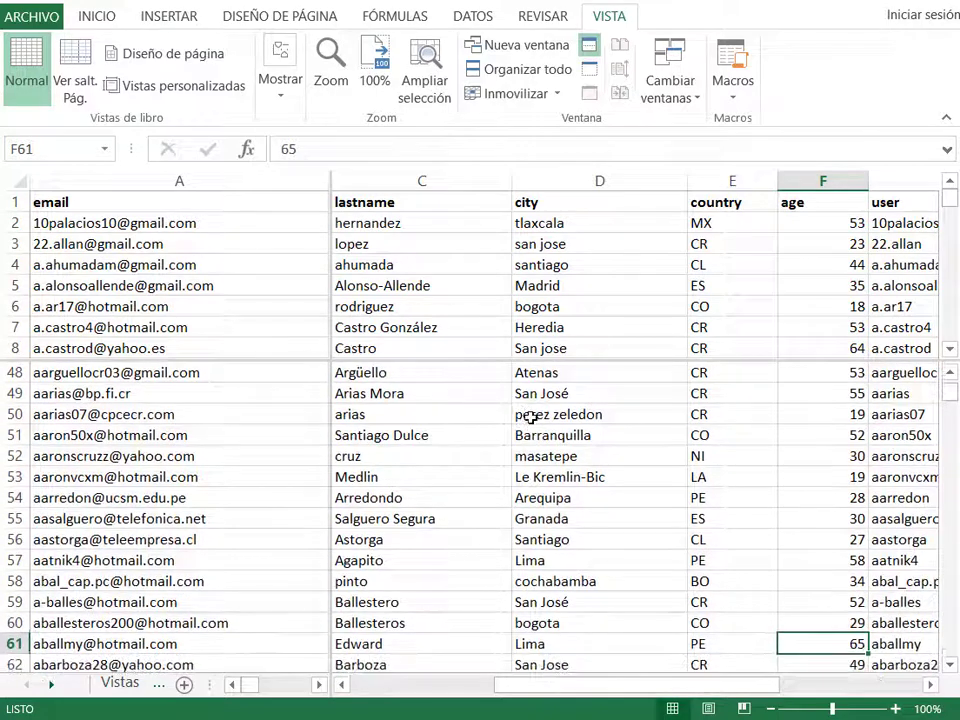
# Scroll the lower panes down through the user records from the row 5 email
pyautogui.click(166, 287)
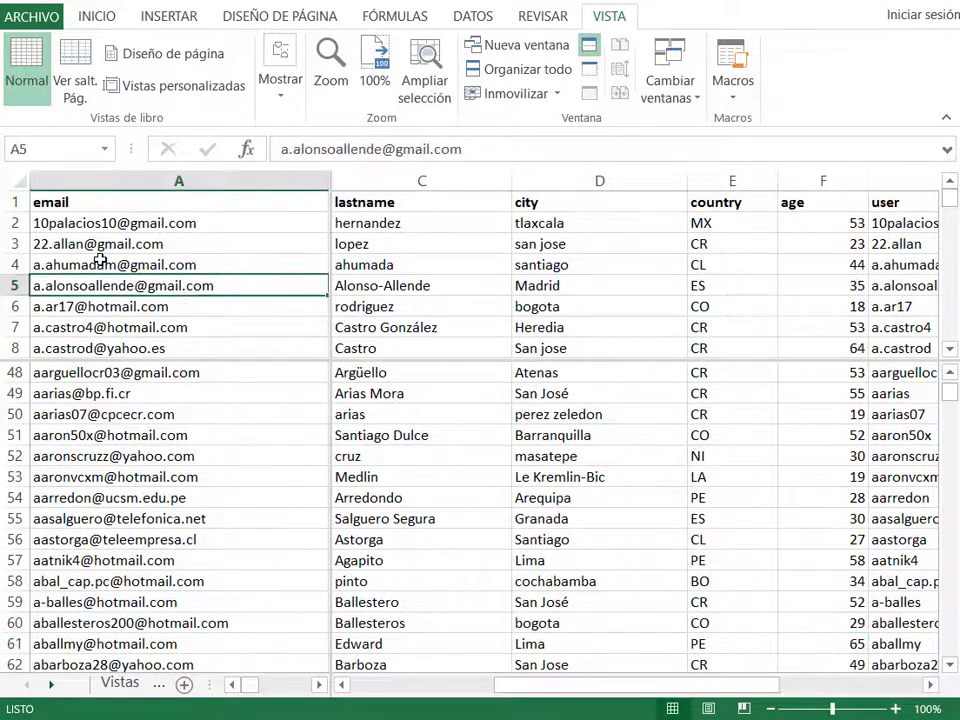
pyautogui.scroll(-1, 146, 268)
pyautogui.scroll(-1, 146, 268)
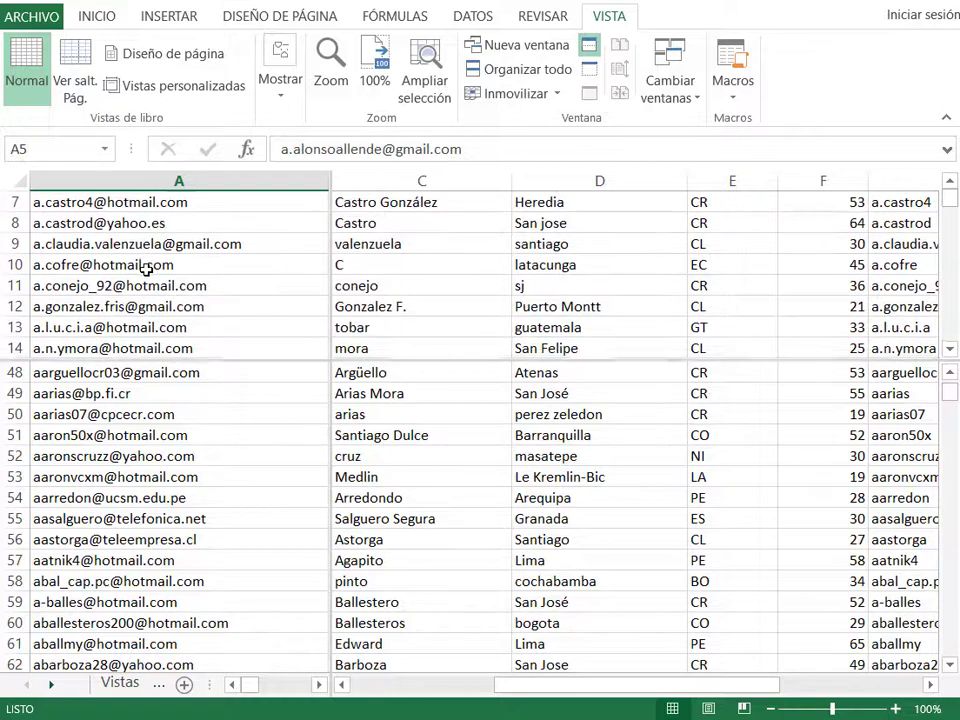
pyautogui.scroll(-2, 146, 268)
pyautogui.scroll(-1, 146, 268)
pyautogui.scroll(-3, 146, 268)
pyautogui.scroll(-1, 146, 268)
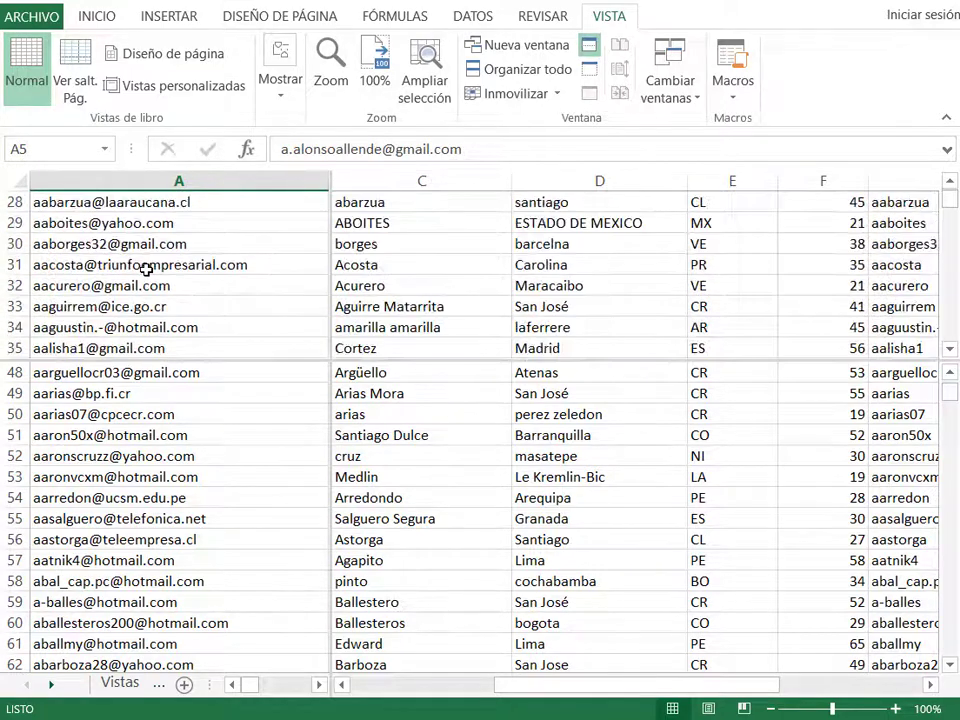
pyautogui.scroll(5, 146, 268)
pyautogui.scroll(4, 146, 268)
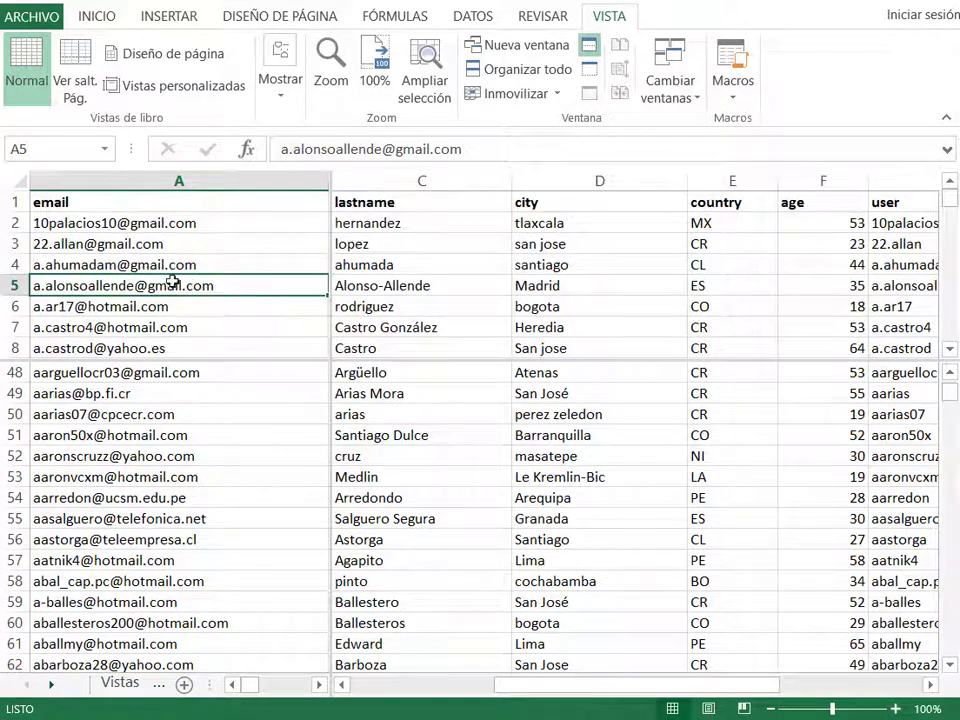
# Jump with End+Down to last user row 4998 and scroll to summary rows 5002–5008
pyautogui.click(403, 432)
pyautogui.scroll(-5, 404, 432)
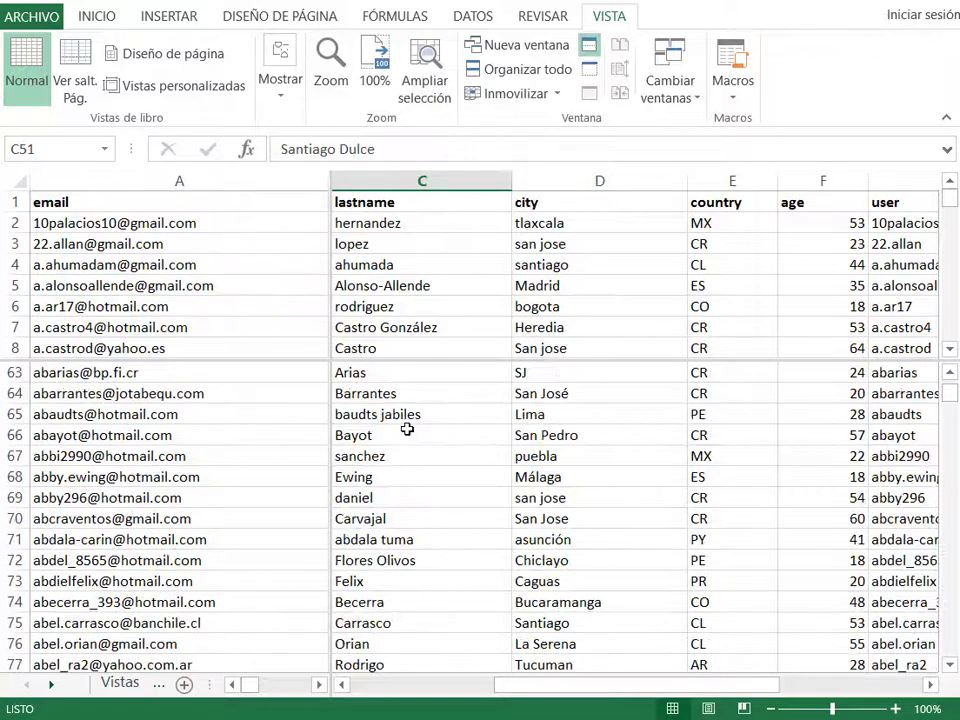
pyautogui.scroll(-8, 404, 435)
pyautogui.scroll(-2, 404, 435)
pyautogui.click(260, 455)
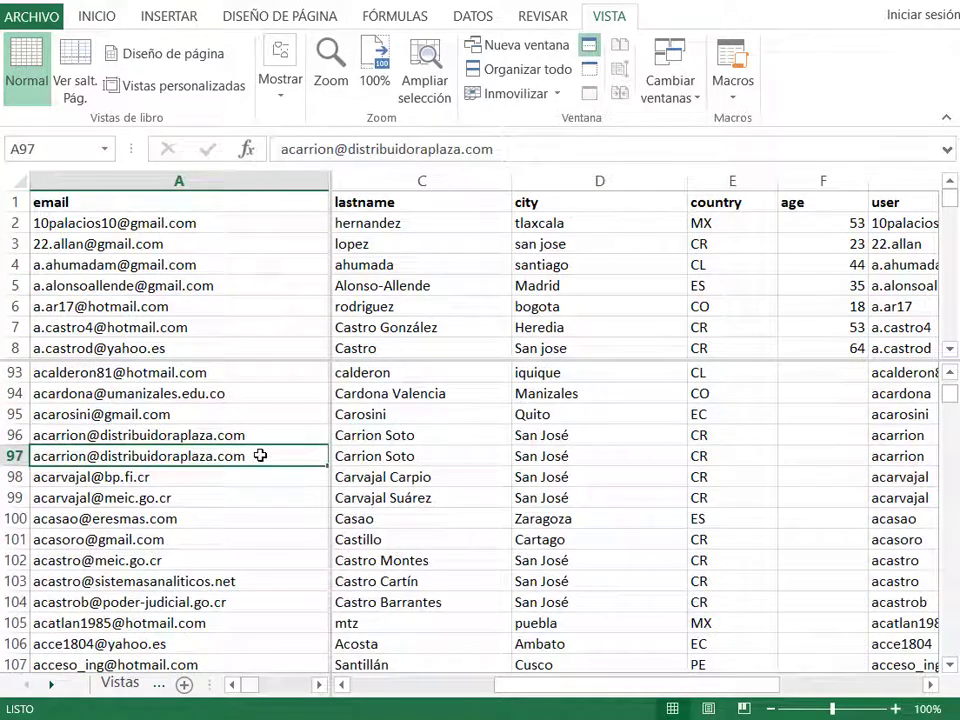
pyautogui.press('End')
pyautogui.press('Down')
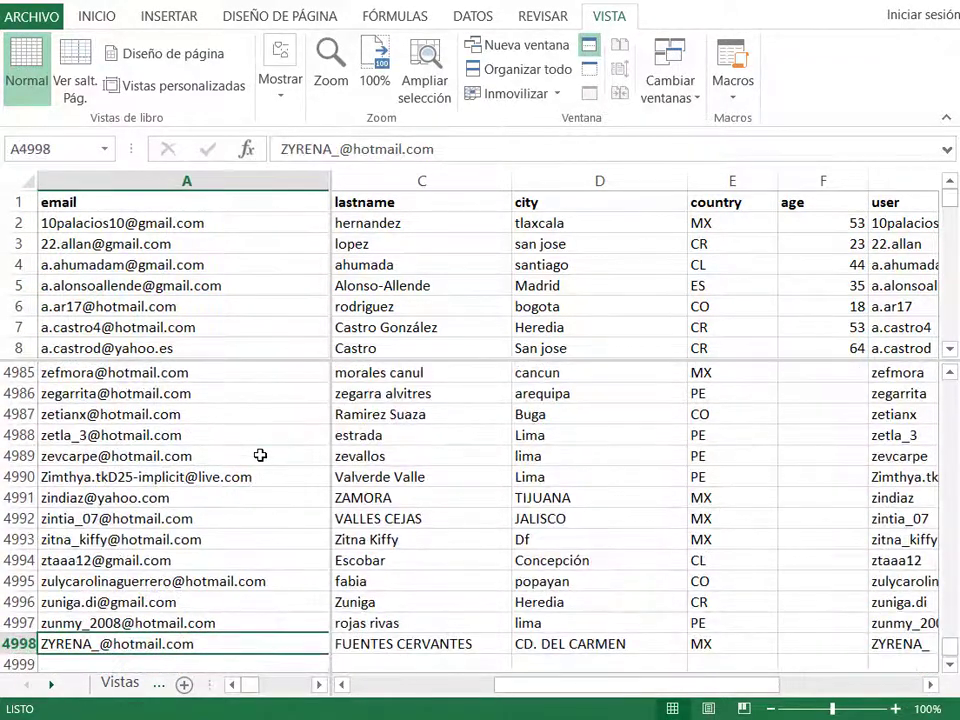
pyautogui.scroll(-4, 214, 484)
pyautogui.scroll(-1, 201, 497)
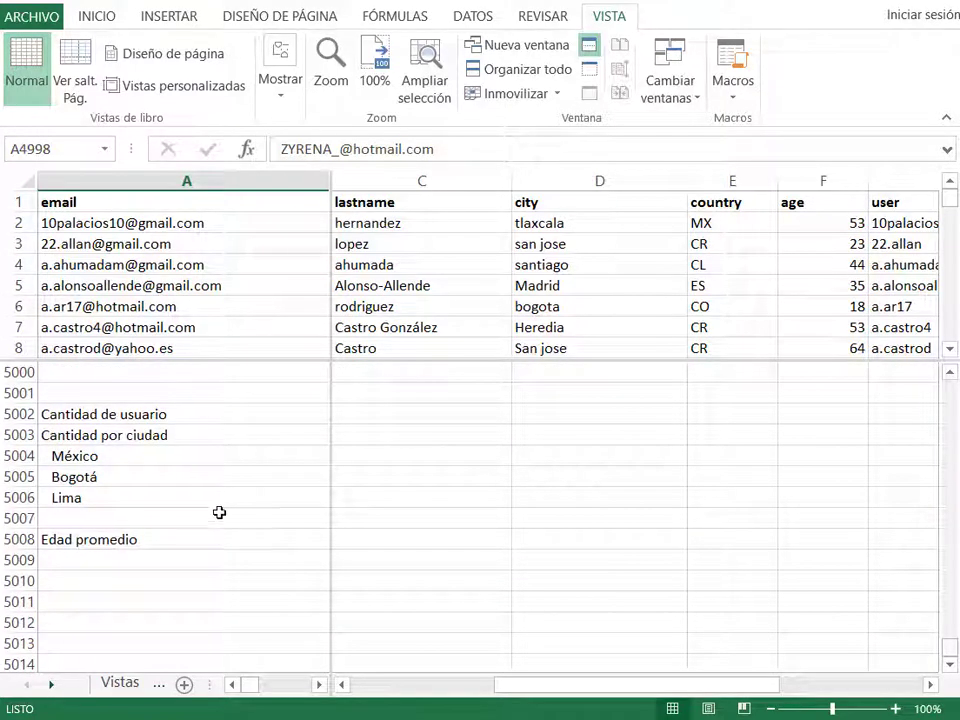
# Move beside the Edad promedio label to reveal the summary counts in column B
pyautogui.click(364, 540)
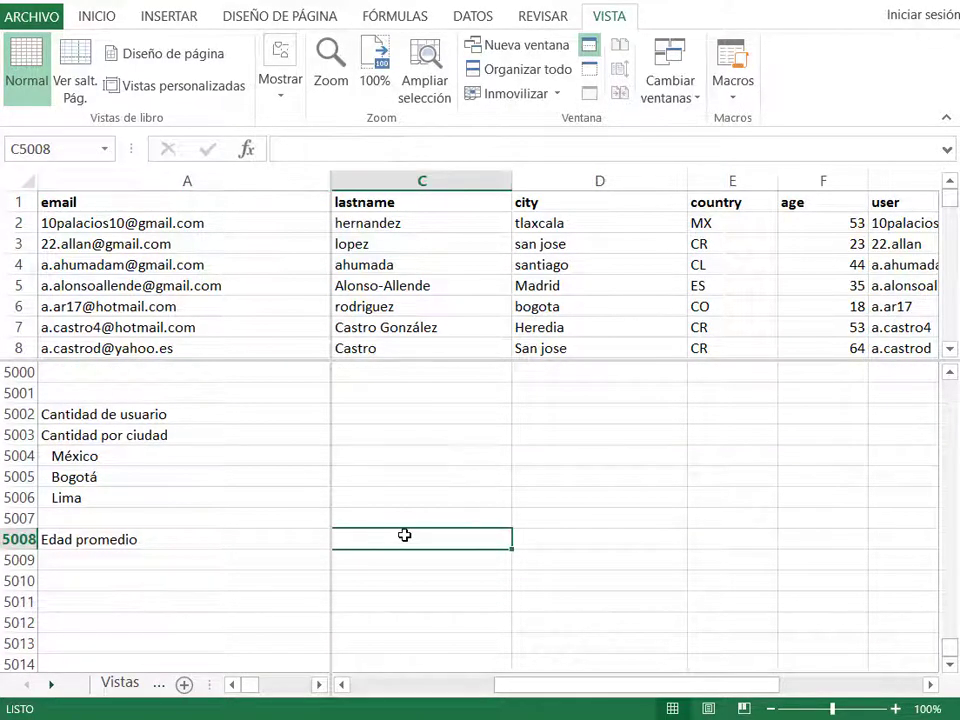
pyautogui.press('Left')
pyautogui.press('Left')
pyautogui.press('Right')
pyautogui.press('Right')
pyautogui.press('Left')
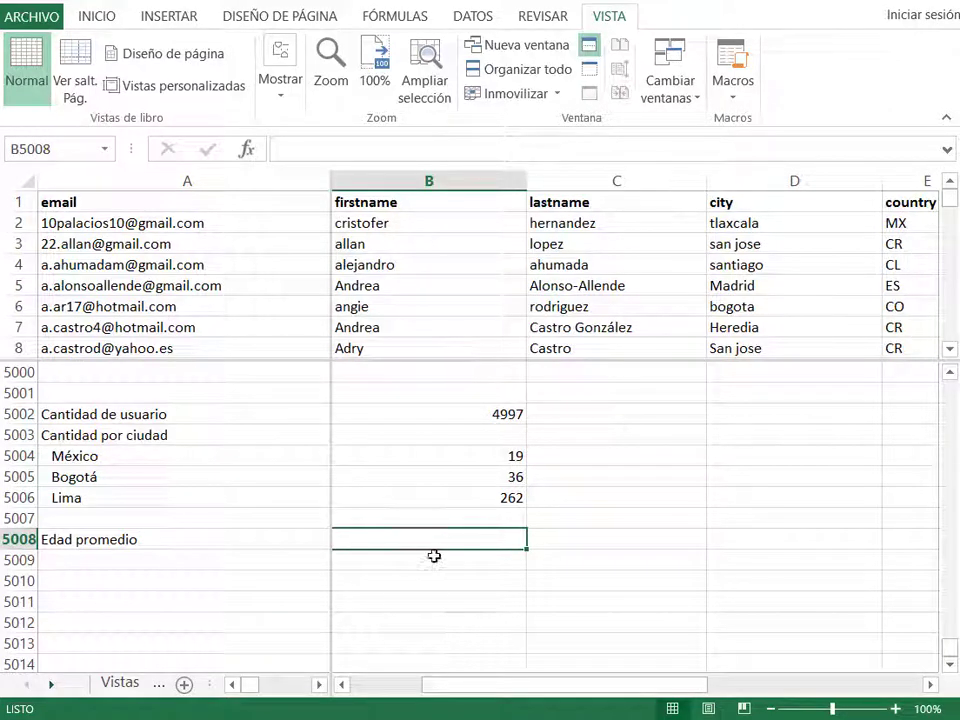
# Enter =C2 in cell B5011 so it shows the lastname hernandez
pyautogui.click(443, 594)
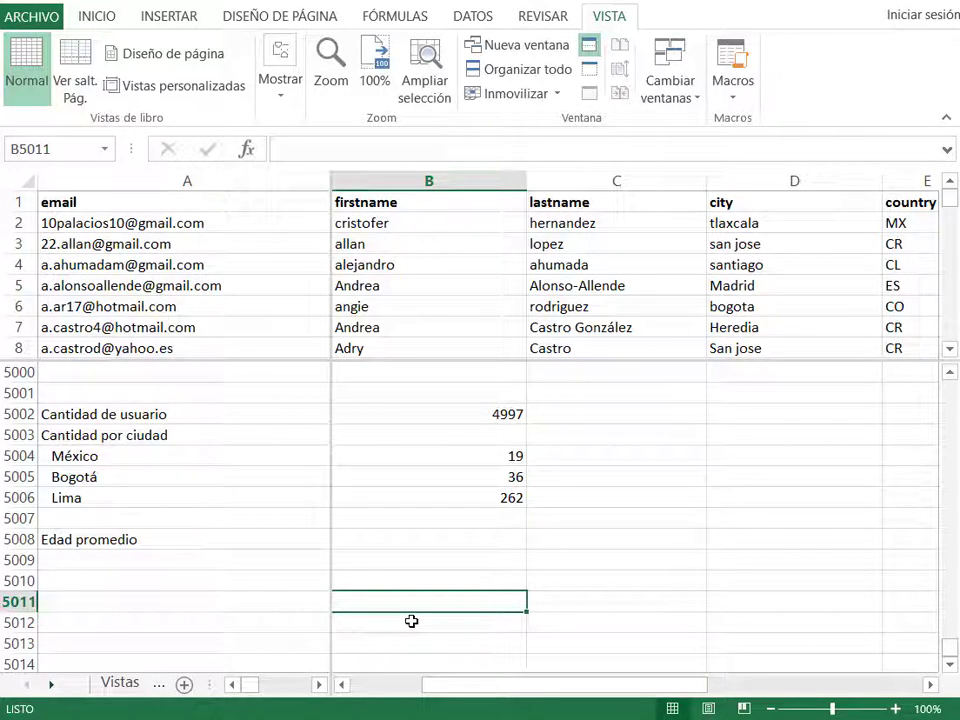
pyautogui.write('=')
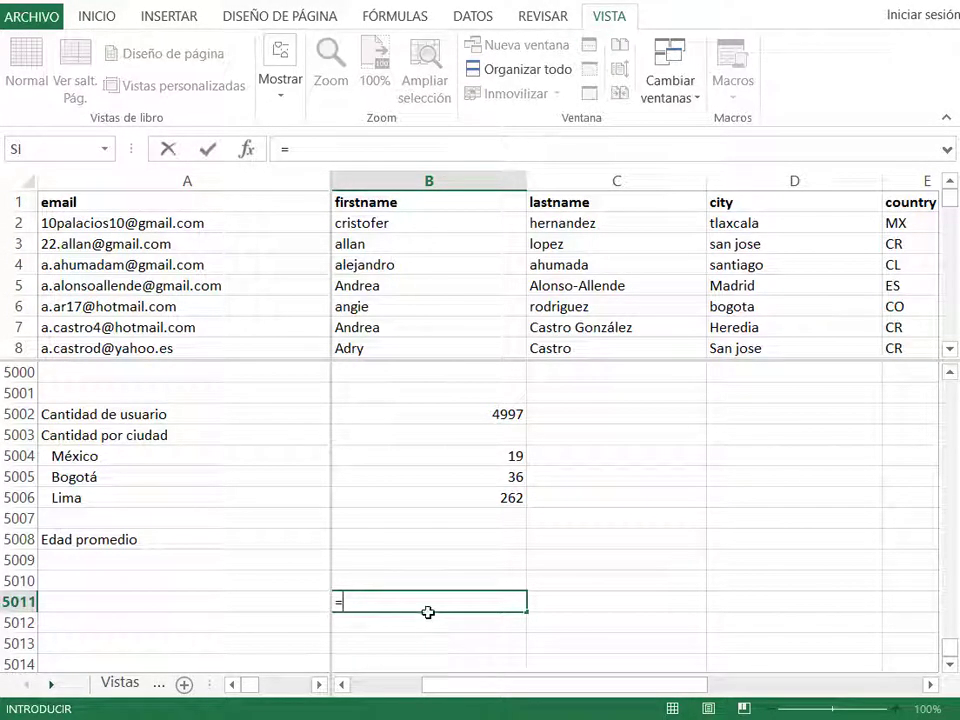
pyautogui.click(614, 226)
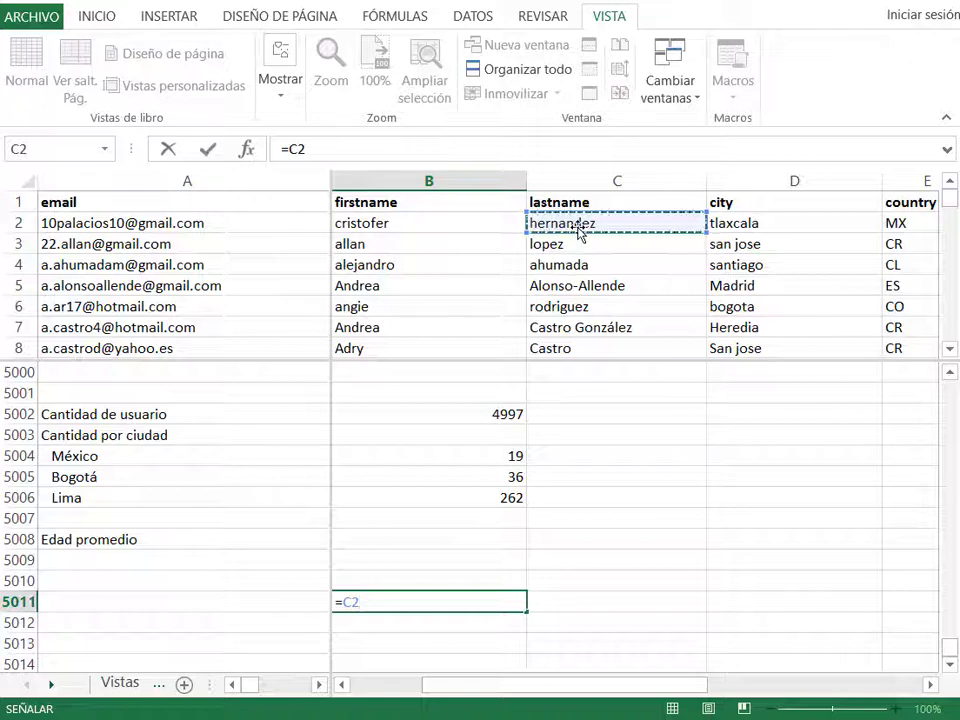
pyautogui.press('Return')
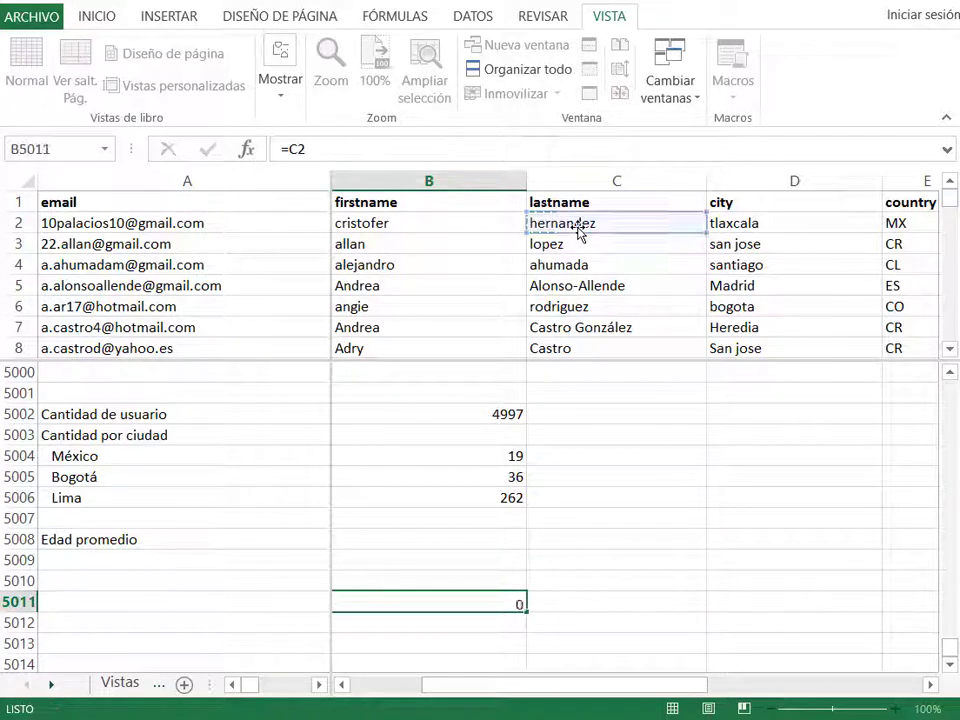
pyautogui.press('Up')
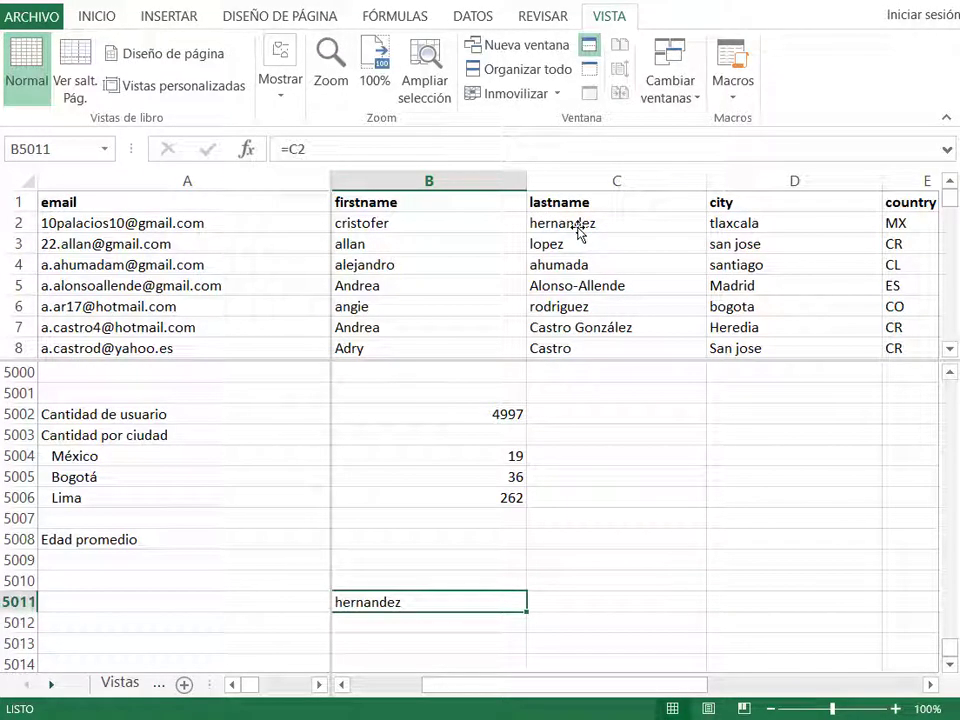
pyautogui.click(621, 239)
pyautogui.press('Right')
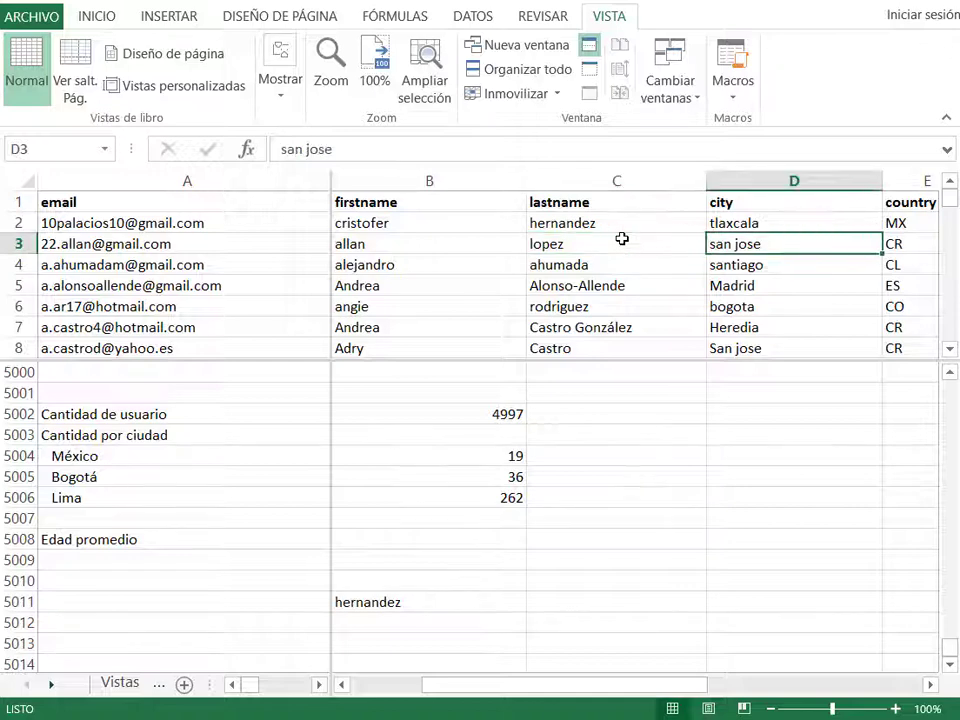
pyautogui.press('Right')
pyautogui.press('Right')
pyautogui.press('Right')
pyautogui.press('Right')
pyautogui.press('Left')
pyautogui.press('Left')
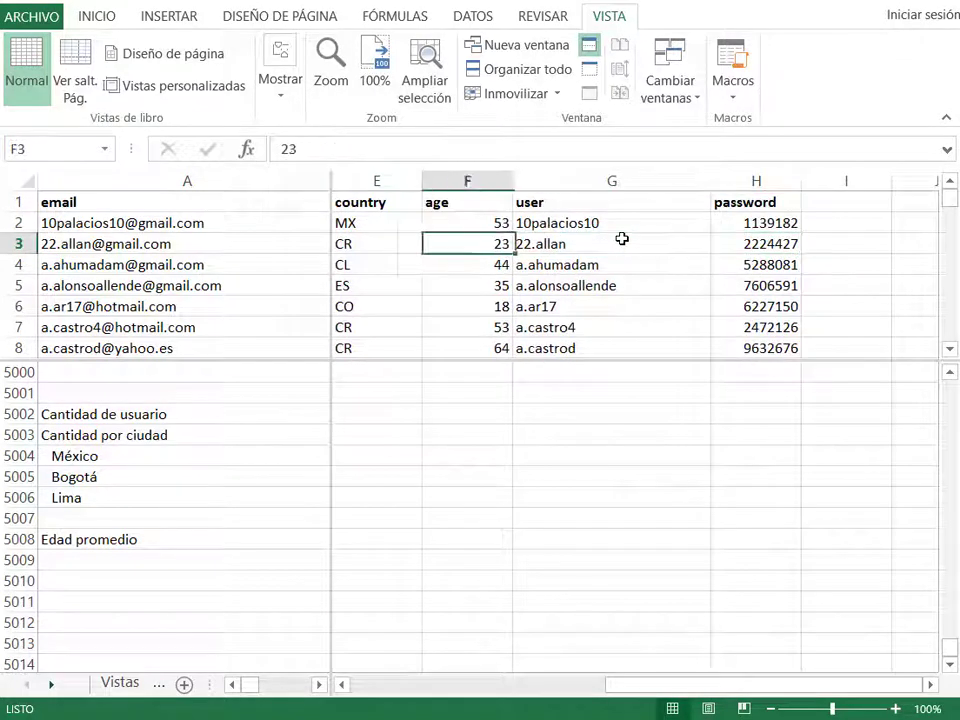
pyautogui.press('Down')
pyautogui.press('Down')
pyautogui.press('Down')
pyautogui.press('Down')
pyautogui.press('Down')
pyautogui.press('Down')
pyautogui.press('Left')
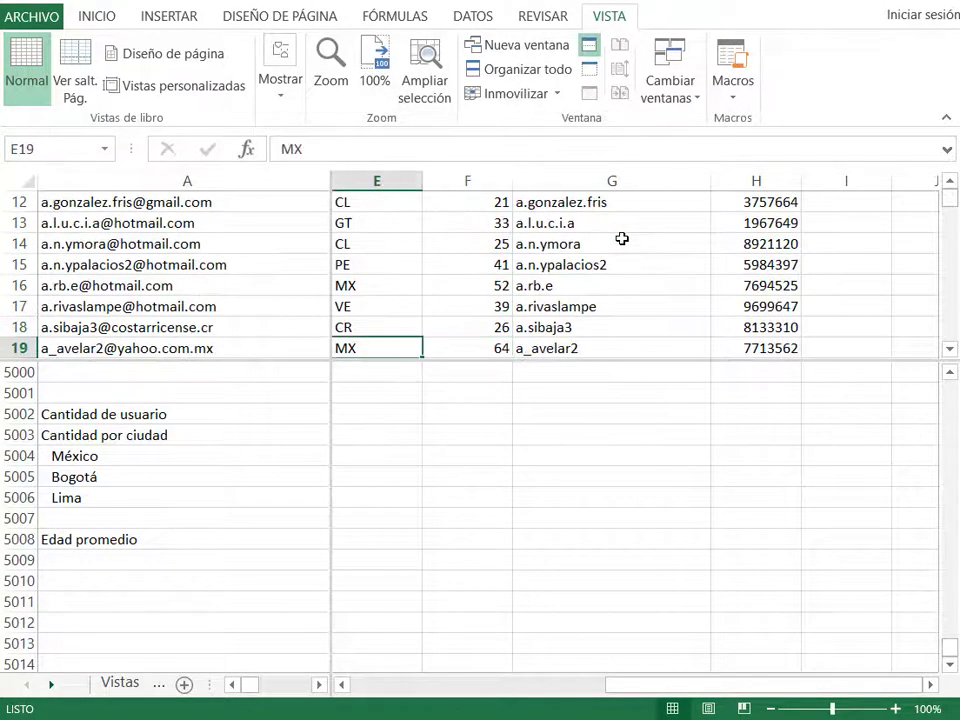
pyautogui.press('Left')
pyautogui.press('Left')
pyautogui.press('Left')
pyautogui.press('Left')
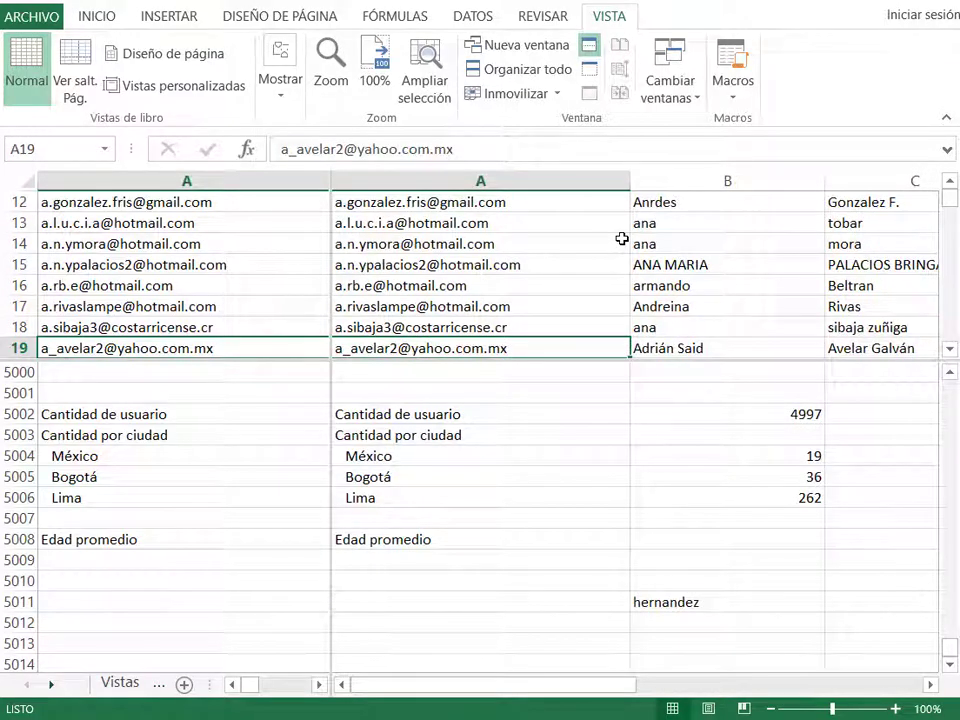
pyautogui.click(220, 597)
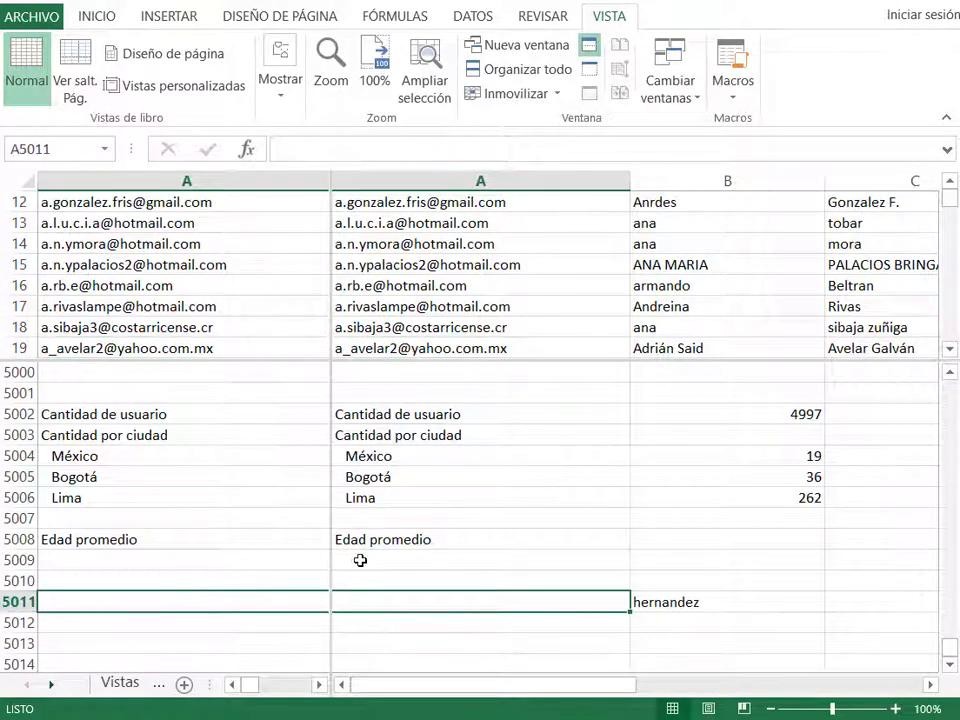
pyautogui.click(722, 597)
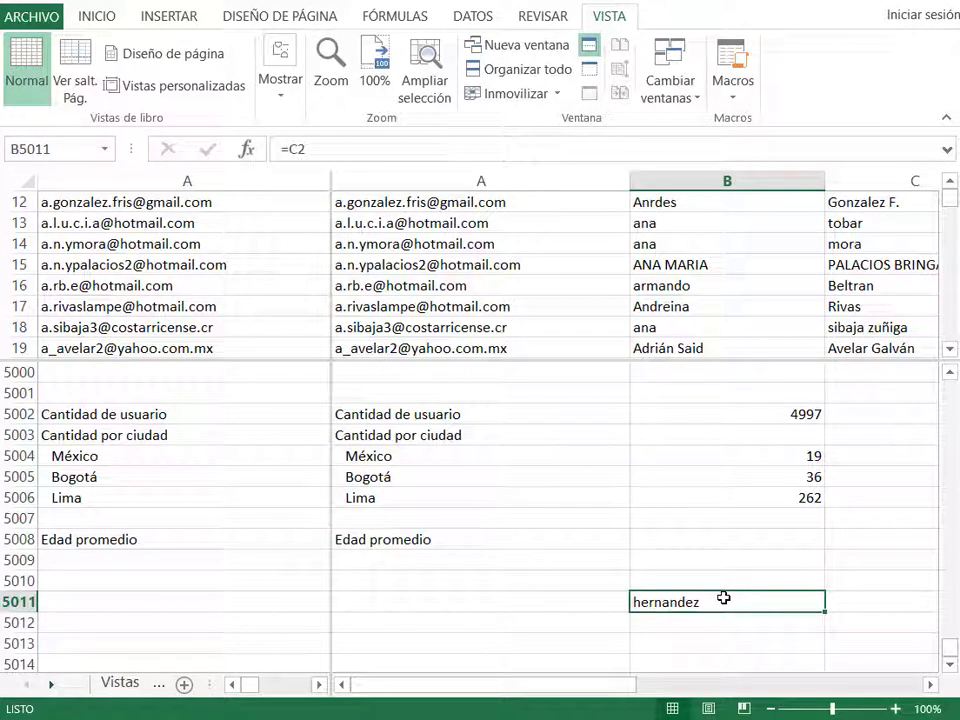
pyautogui.press('Right')
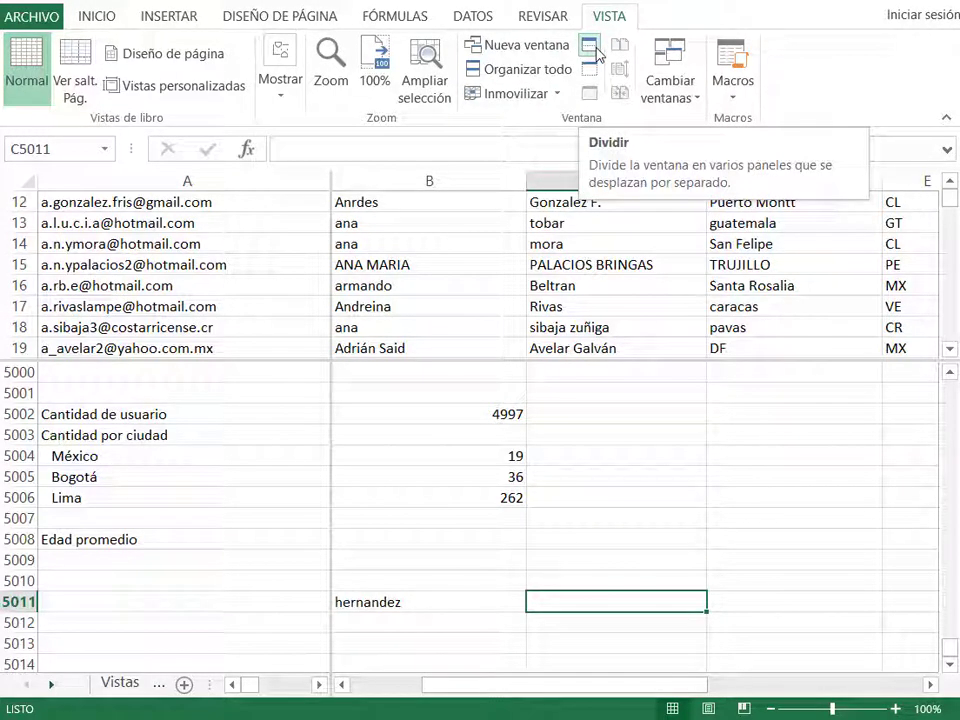
# Drag the horizontal split to just below row 1 and scroll the lower pane to the last user records
pyautogui.click(225, 265)
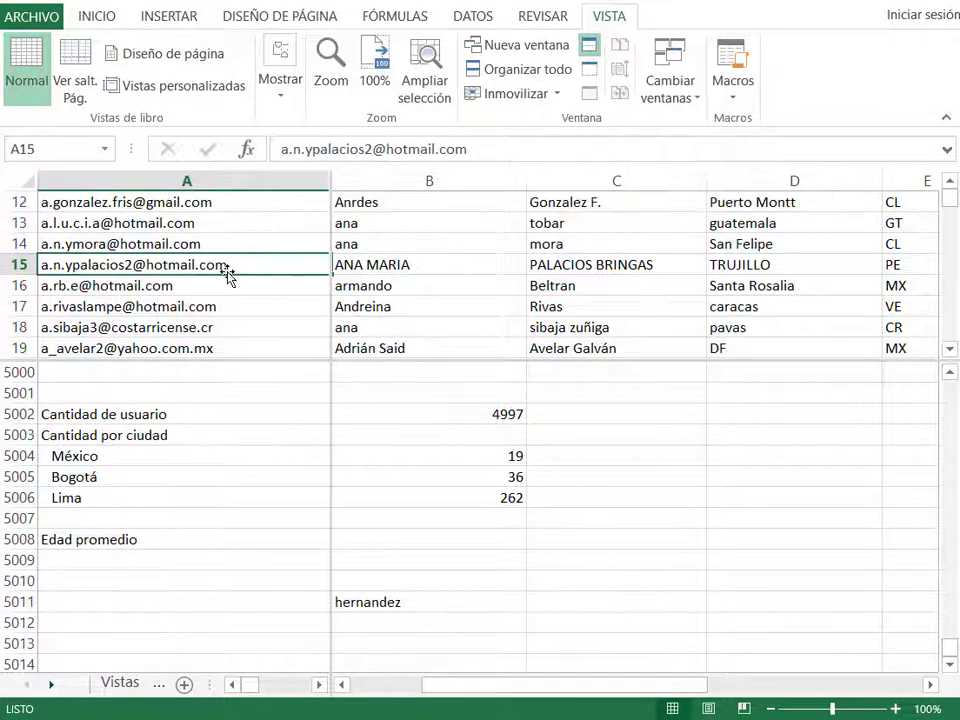
pyautogui.scroll(4, 228, 272)
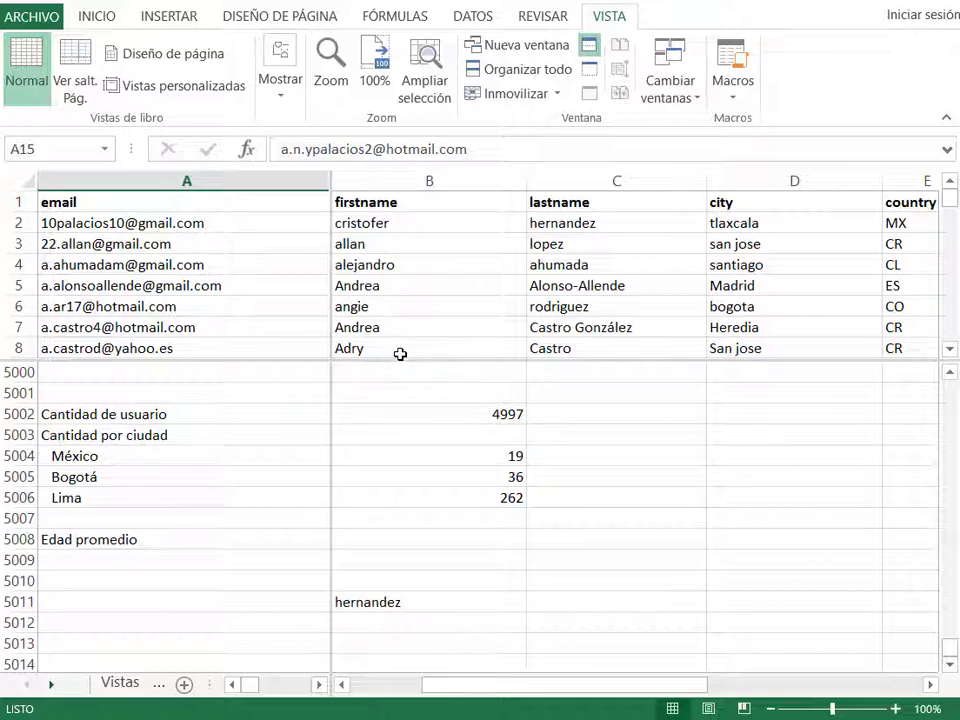
pyautogui.moveTo(401, 358); pyautogui.dragTo(390, 212)
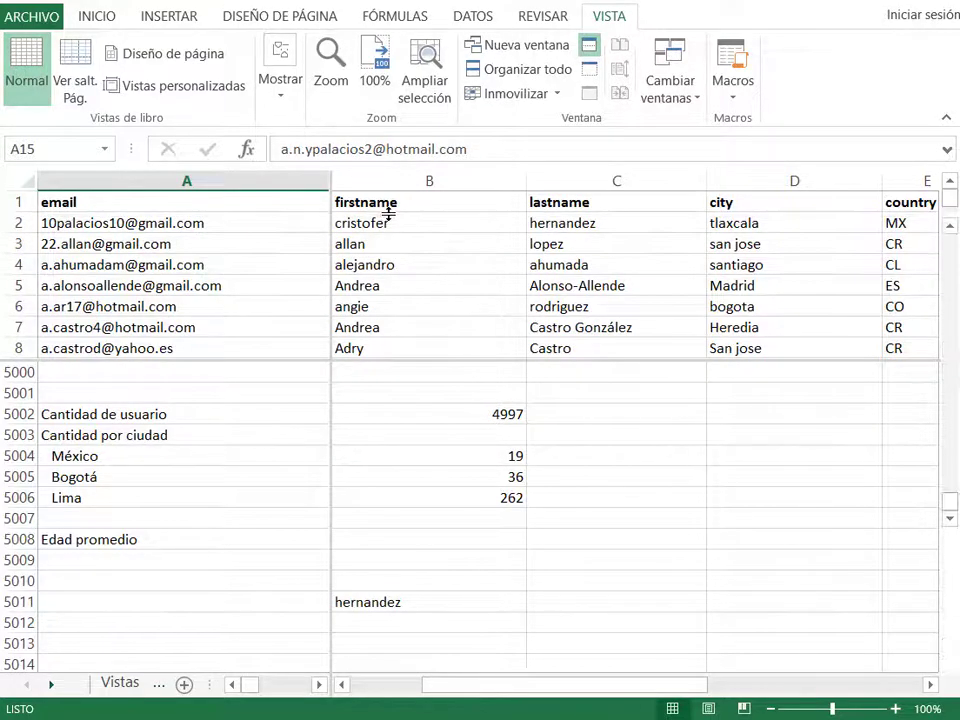
pyautogui.click(429, 287)
pyautogui.scroll(6, 429, 289)
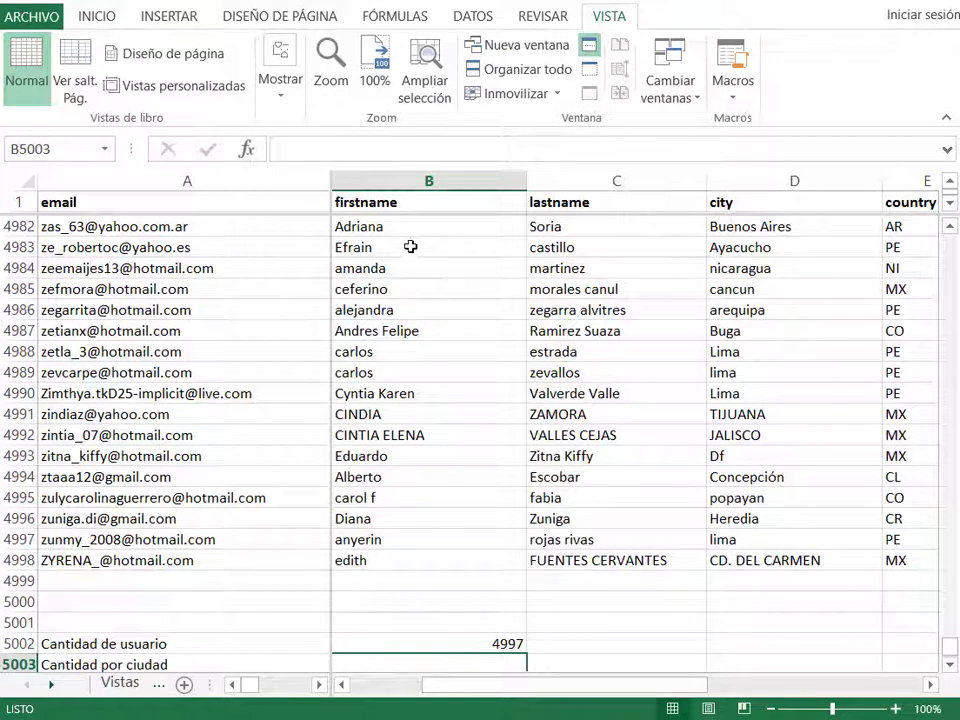
pyautogui.click(398, 312)
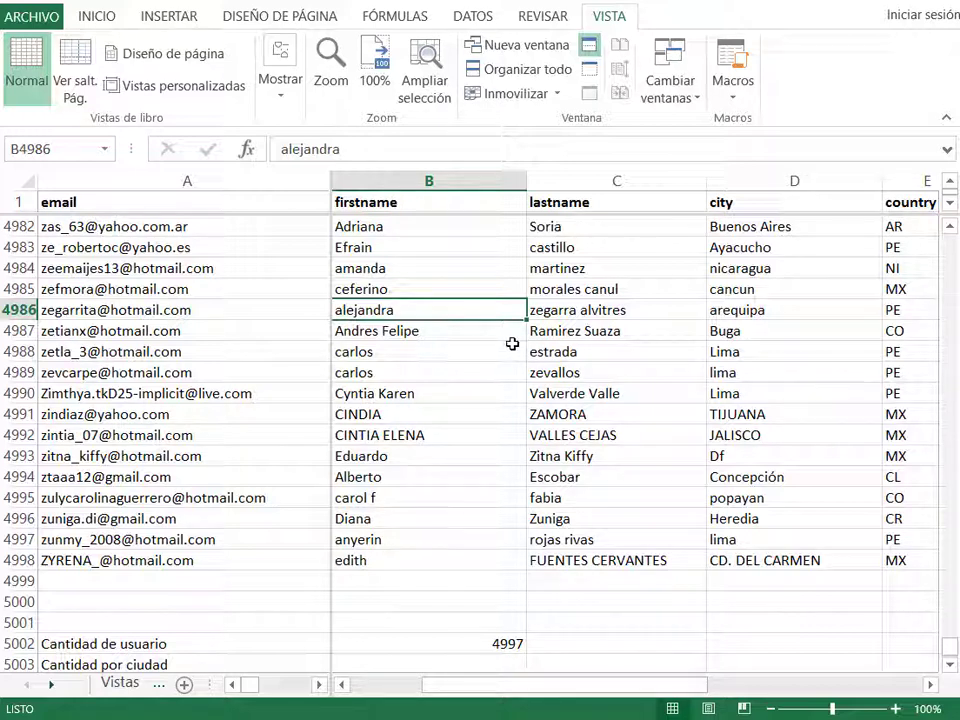
pyautogui.click(160, 686)
pyautogui.click(158, 686)
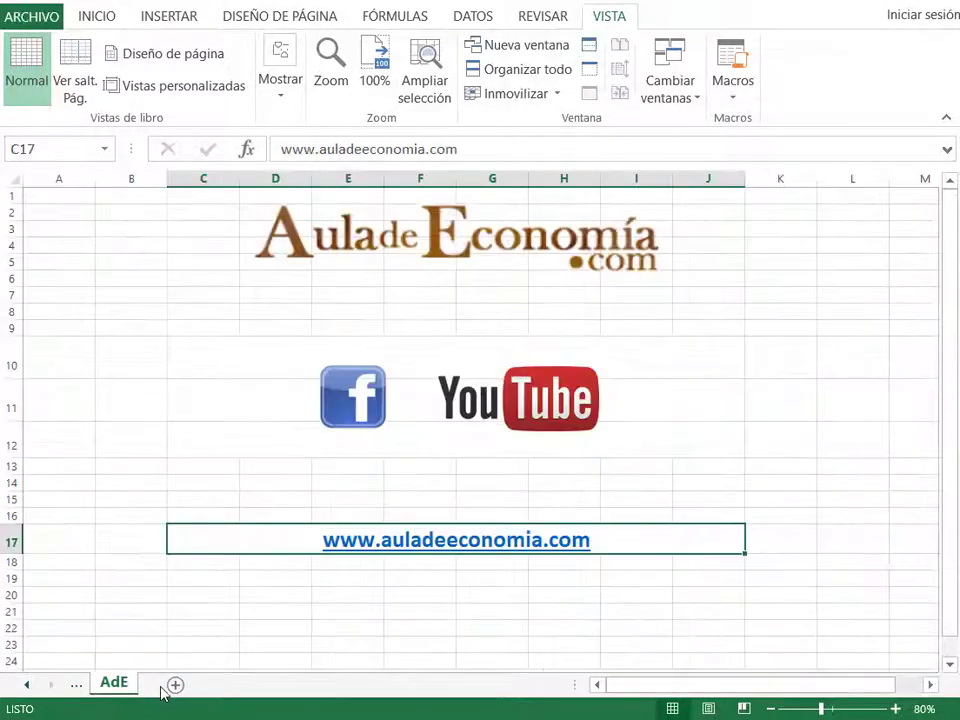